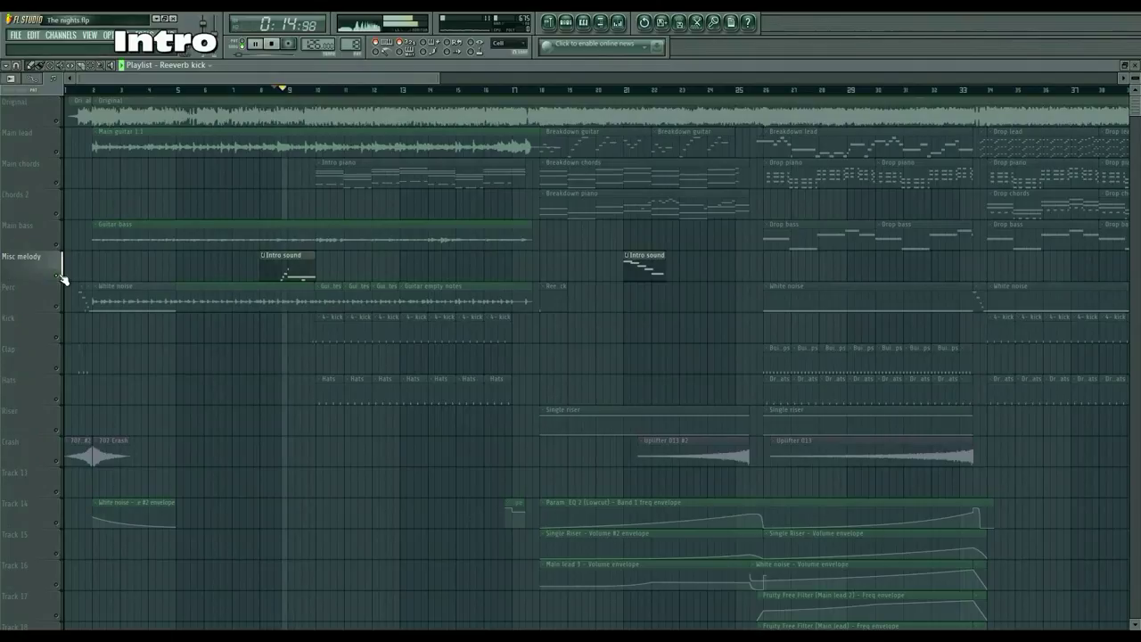
Step: Open the first Intro sound clip's notes in the piano roll, show the Default channel's notes, and play them briefly
{"action": "key", "text": "space"}
{"action": "double_click", "coordinate": [306, 272]}
{"action": "left_click_drag", "start_coordinate": [791, 82], "coordinate": [348, 145]}
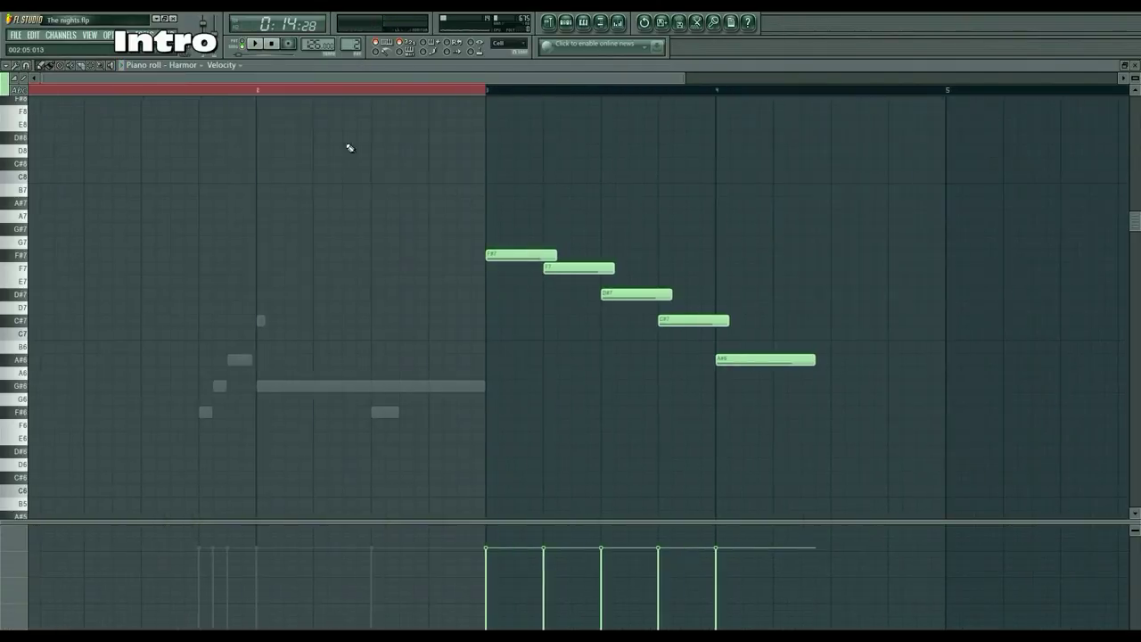
{"action": "double_click", "coordinate": [340, 386]}
{"action": "key", "text": "space"}
{"action": "key", "text": "space"}
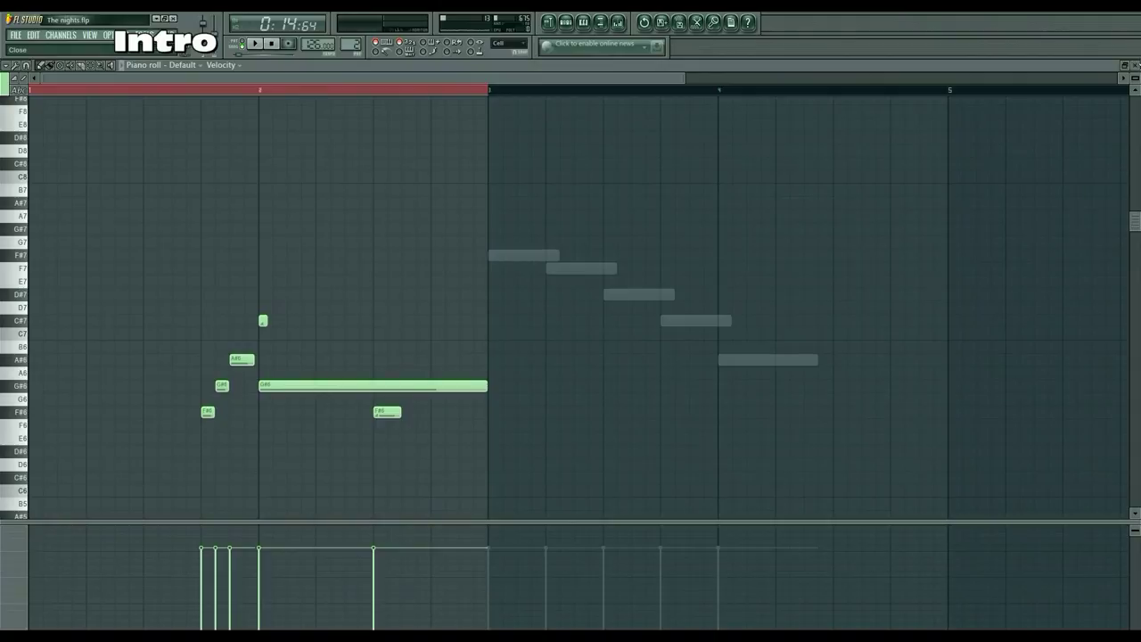
Step: Close the piano roll and inspect the Harmor synth settings of the Default channel
{"action": "left_click", "coordinate": [1134, 65]}
{"action": "left_click", "coordinate": [68, 474]}
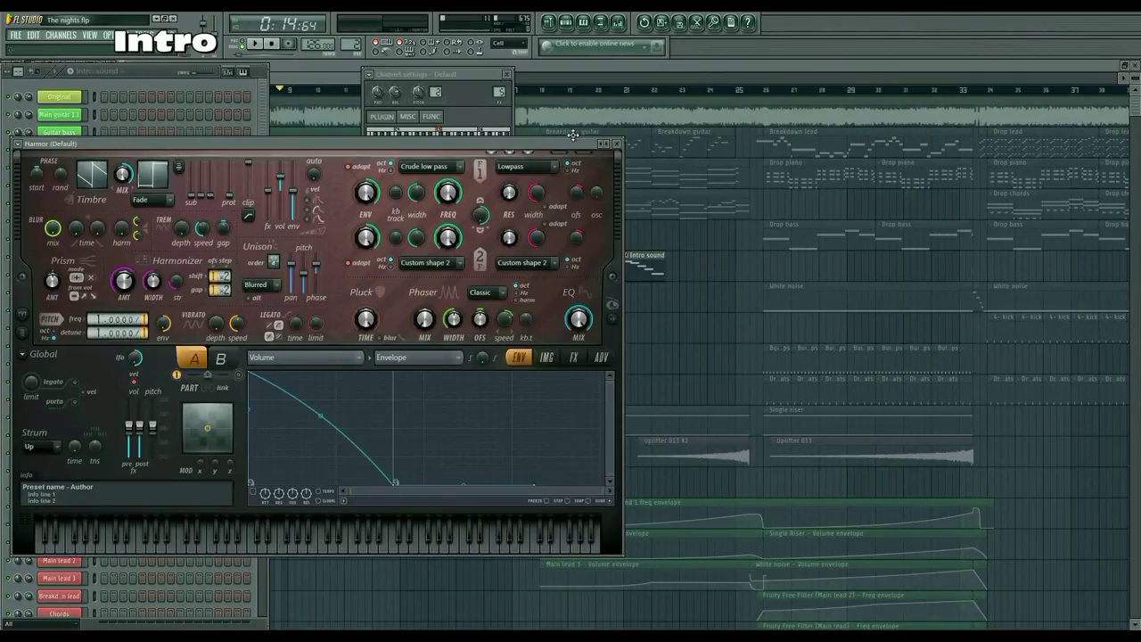
{"action": "key", "text": "space"}
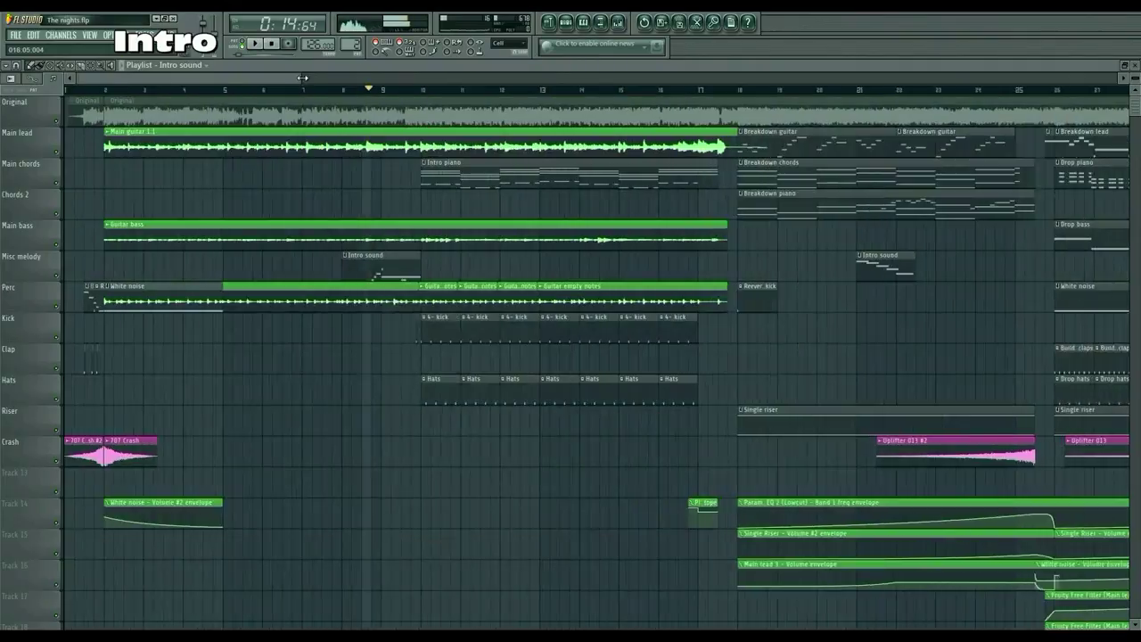
Step: Solo the Kick track in the playlist and play the intro from just before bar 10
{"action": "scroll", "coordinate": [193, 81], "scroll_direction": "up", "scroll_amount": 6}
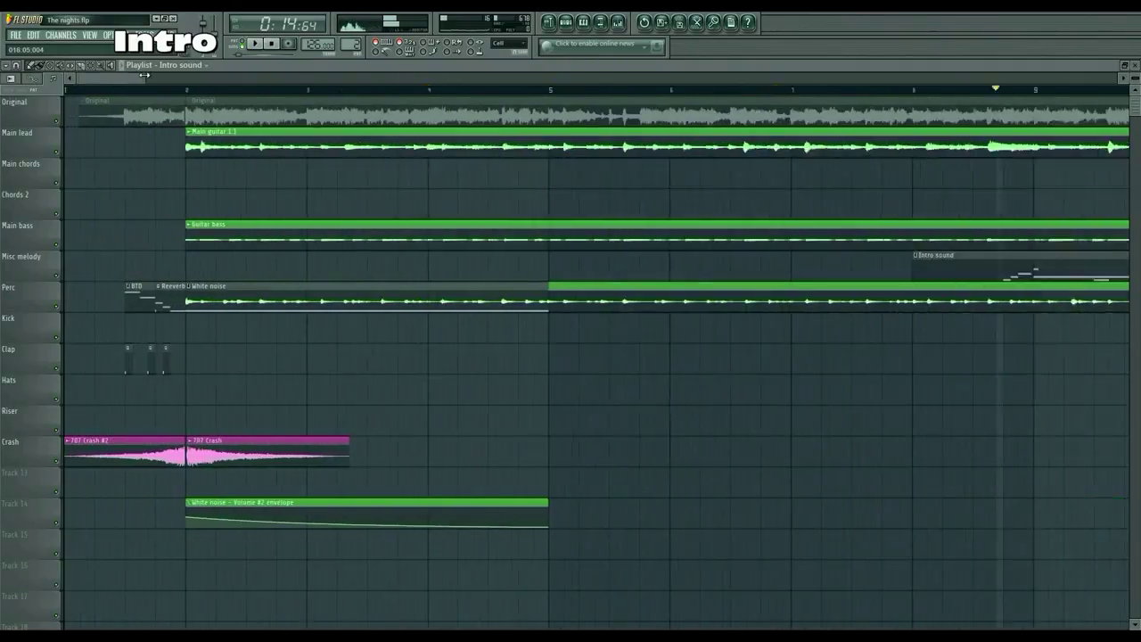
{"action": "left_click_drag", "start_coordinate": [210, 81], "coordinate": [198, 81]}
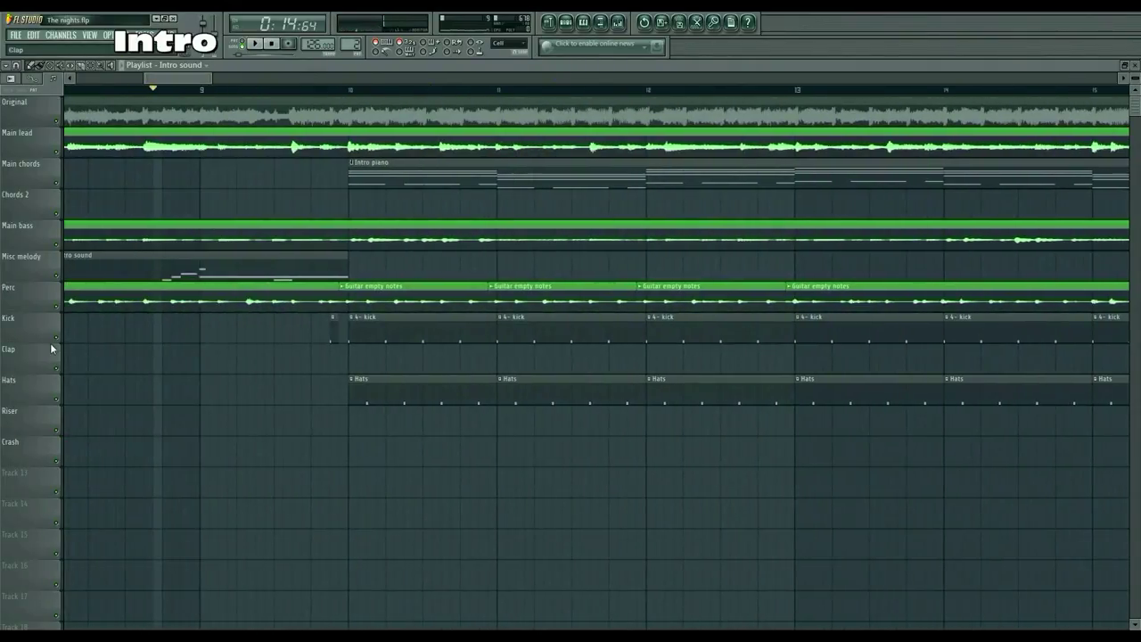
{"action": "right_click", "coordinate": [57, 338]}
{"action": "left_click", "coordinate": [325, 90]}
{"action": "key", "text": "space"}
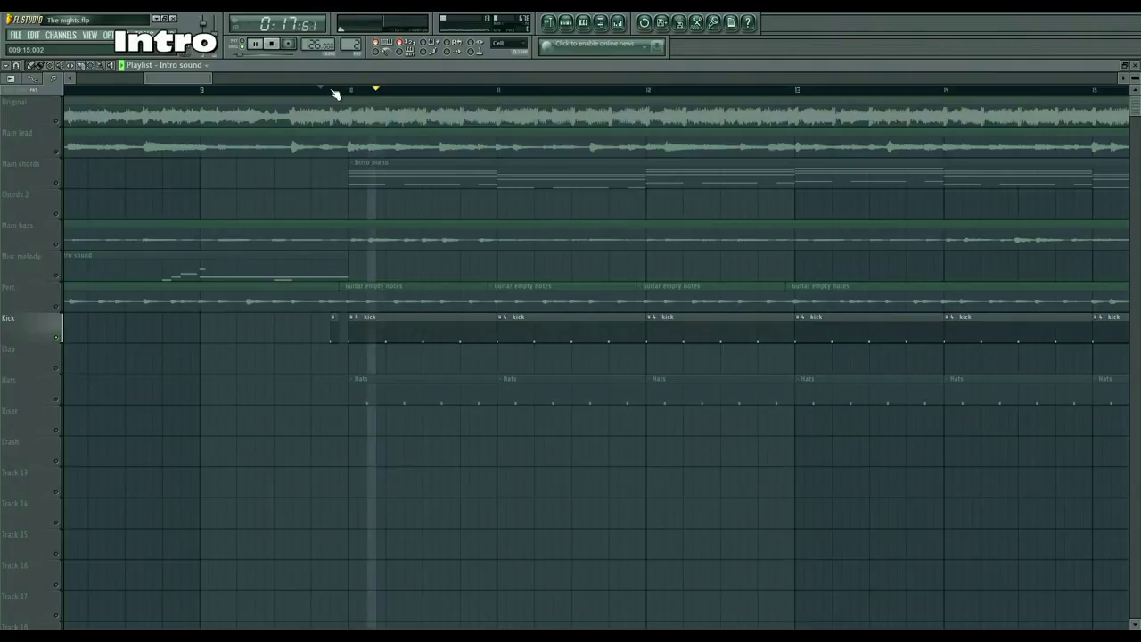
{"action": "key", "text": "space"}
Step: Inspect the IB_Kick_01 insert's effects in the mixer and close the mixer again
{"action": "left_click", "coordinate": [617, 21]}
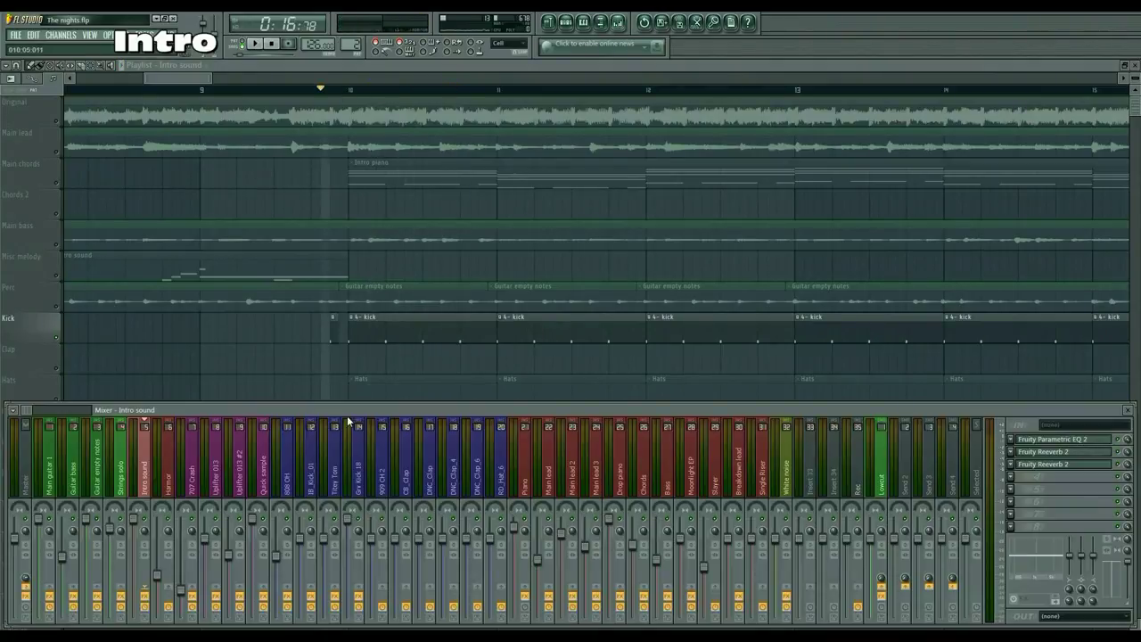
{"action": "key", "text": "space"}
{"action": "key", "text": "space"}
{"action": "left_click", "coordinate": [310, 464]}
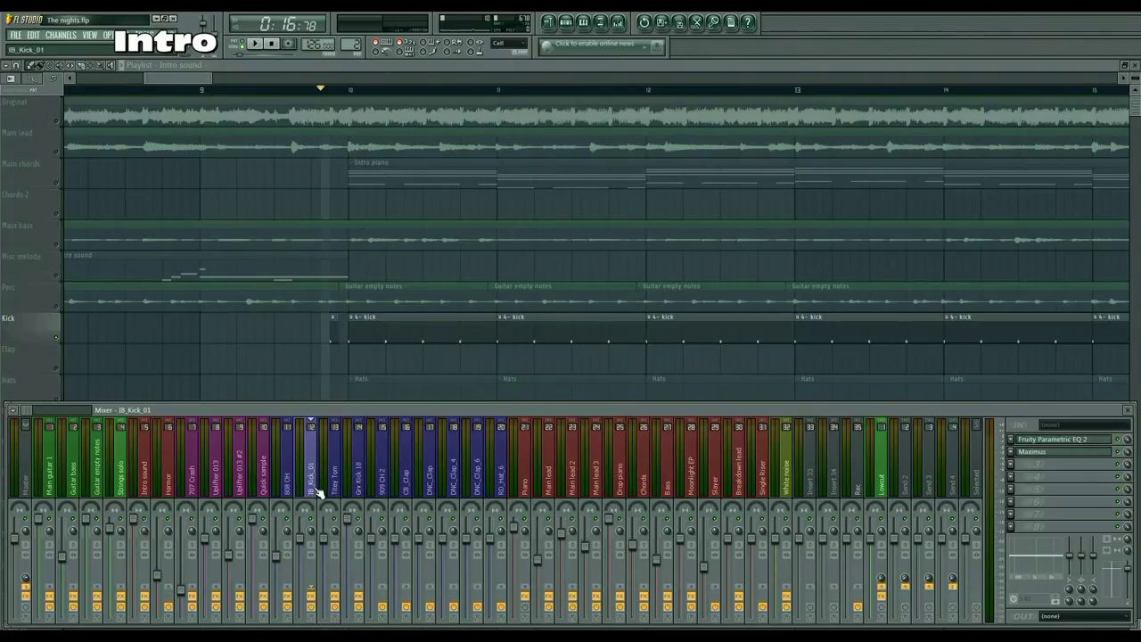
{"action": "key", "text": "F9"}
Step: Enable the Hats track alongside the soloed Kick track and play both parts from around bar 10
{"action": "mouse_move", "coordinate": [212, 77]}
{"action": "left_mouse_down"}
{"action": "mouse_move", "coordinate": [516, 77]}
{"action": "mouse_move", "coordinate": [218, 78]}
{"action": "left_mouse_up"}
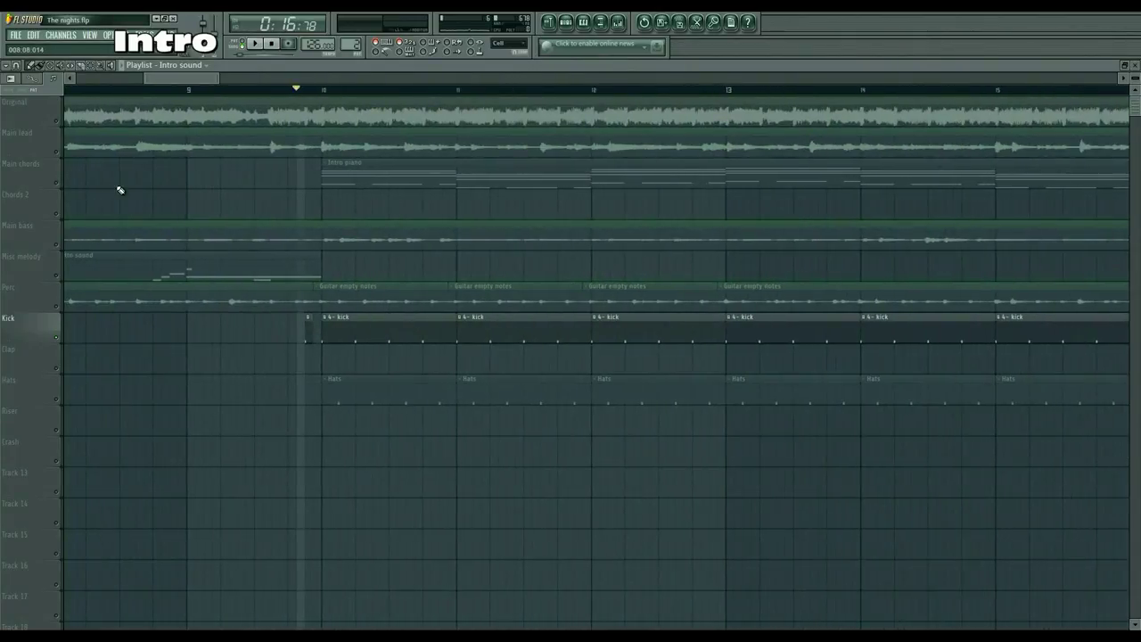
{"action": "left_click", "coordinate": [56, 398]}
{"action": "key", "text": "space"}
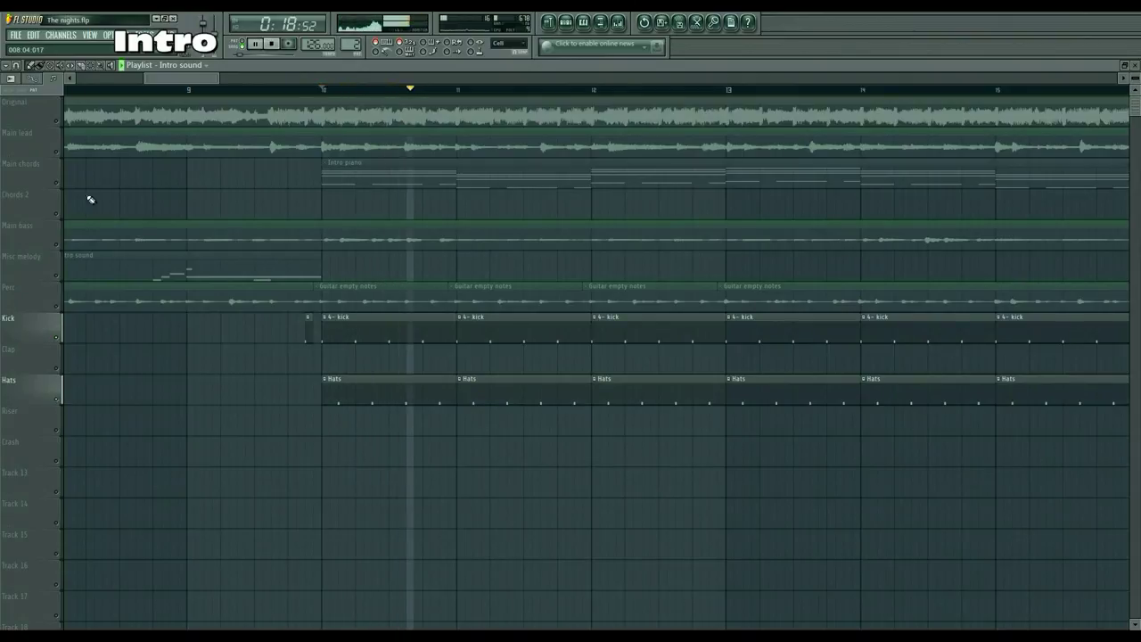
Step: Solo the Main chords track and open the Harmor synth settings of the Piano channel
{"action": "right_click", "coordinate": [58, 186]}
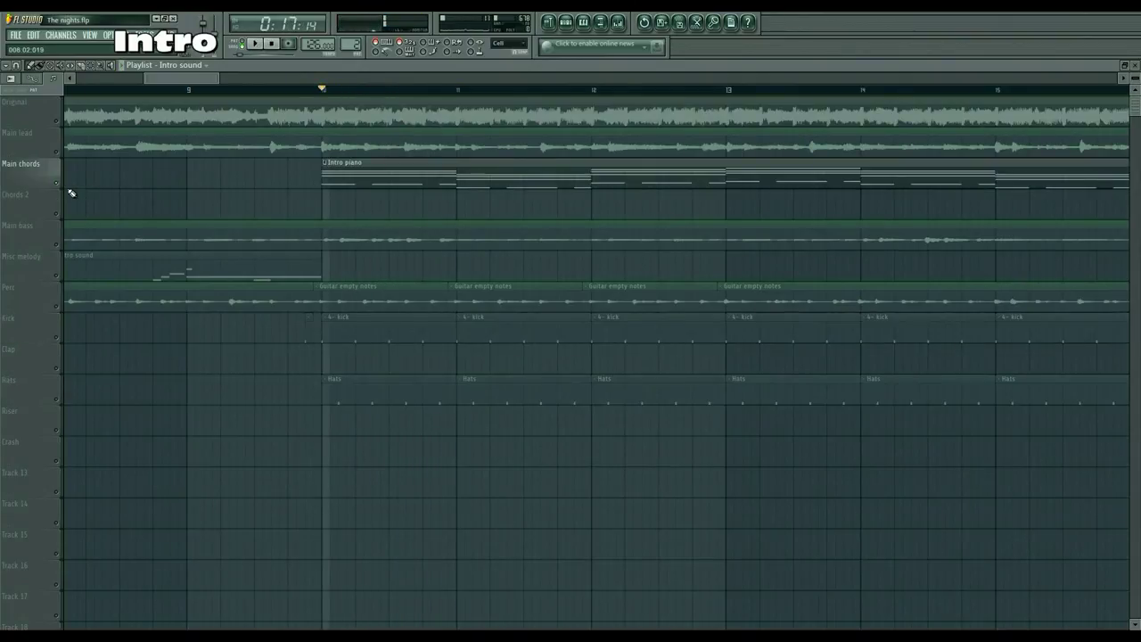
{"action": "left_click", "coordinate": [1136, 66]}
{"action": "left_click", "coordinate": [262, 160]}
{"action": "left_click", "coordinate": [59, 488]}
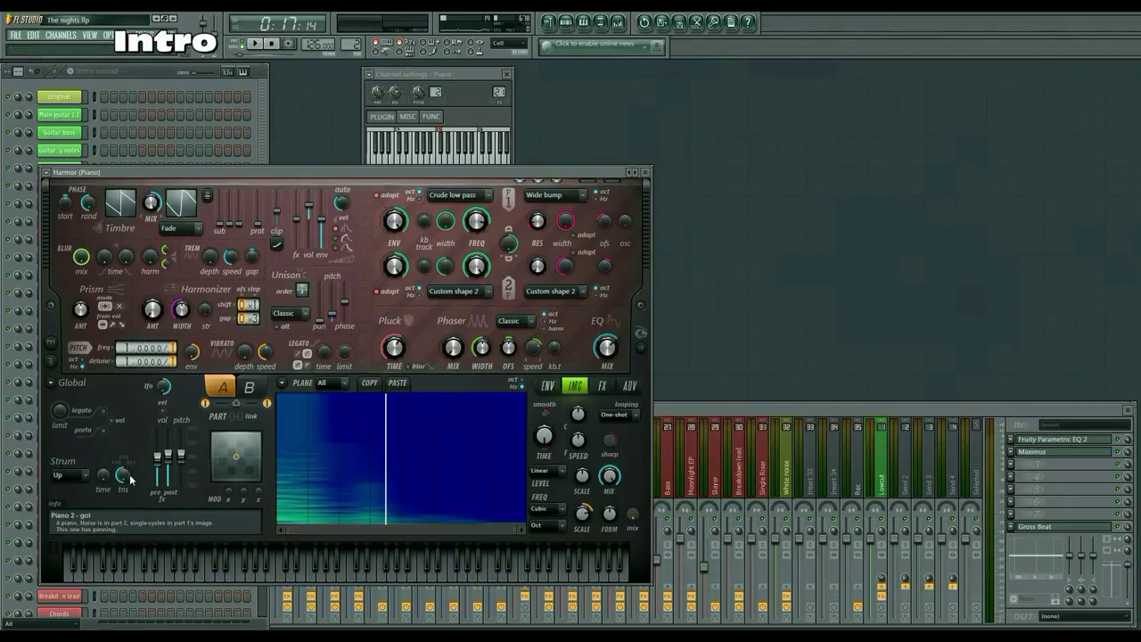
Step: Close the Piano synth and inspect the Fruity Parametric EQ 2, Maximus and Gross Beat effects on its mixer insert
{"action": "left_click", "coordinate": [646, 173]}
{"action": "left_click", "coordinate": [1103, 440]}
{"action": "left_click", "coordinate": [1090, 452]}
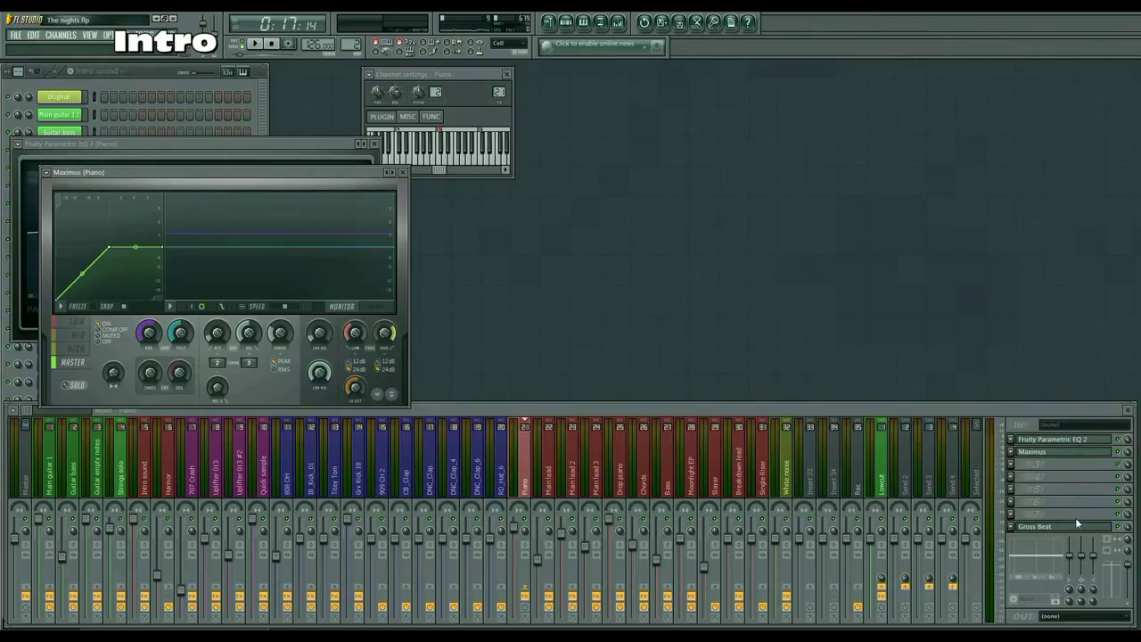
{"action": "left_click", "coordinate": [1078, 526]}
{"action": "left_click", "coordinate": [693, 346]}
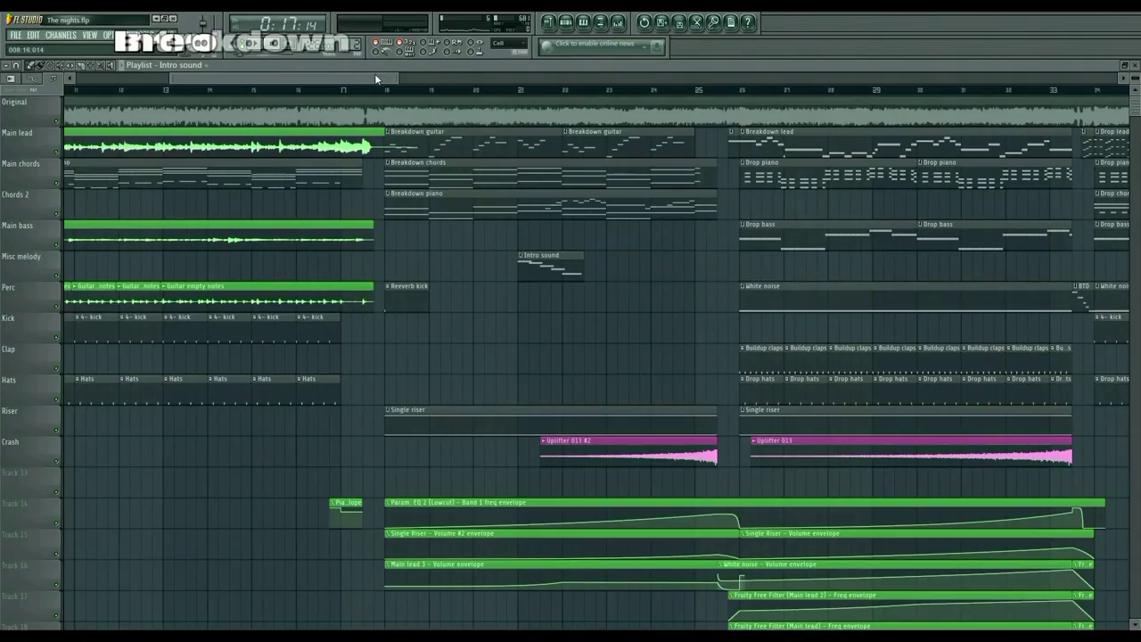
Step: Solo the Main lead track and play the breakdown guitar from bar 18
{"action": "left_click_drag", "start_coordinate": [375, 75], "coordinate": [398, 77]}
{"action": "left_click", "coordinate": [303, 93]}
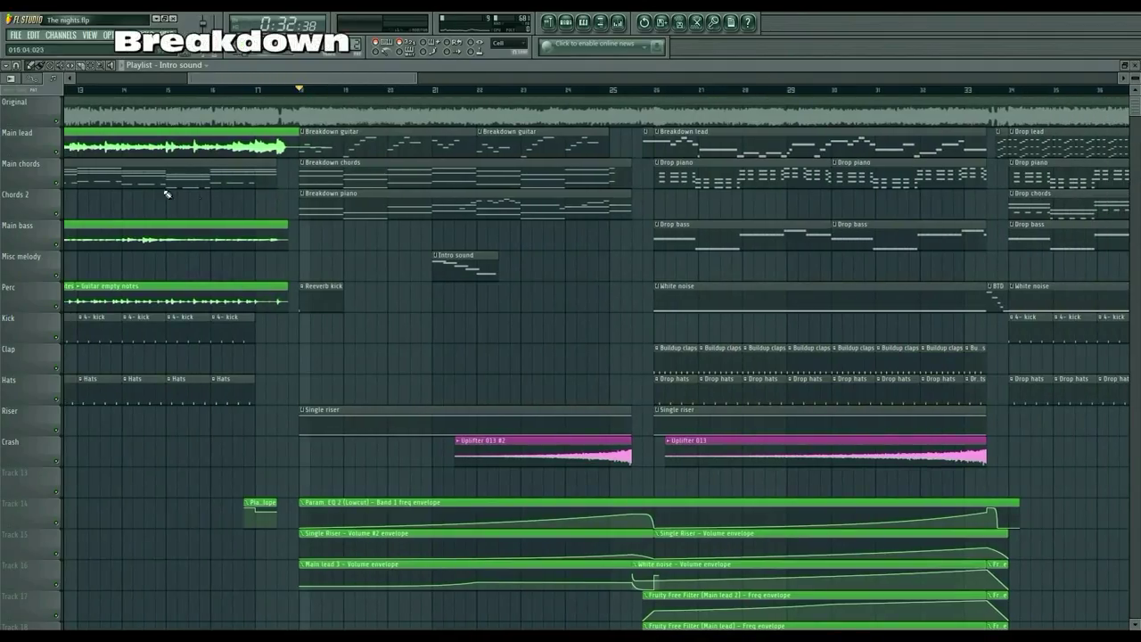
{"action": "right_click", "coordinate": [56, 152]}
{"action": "key", "text": "space"}
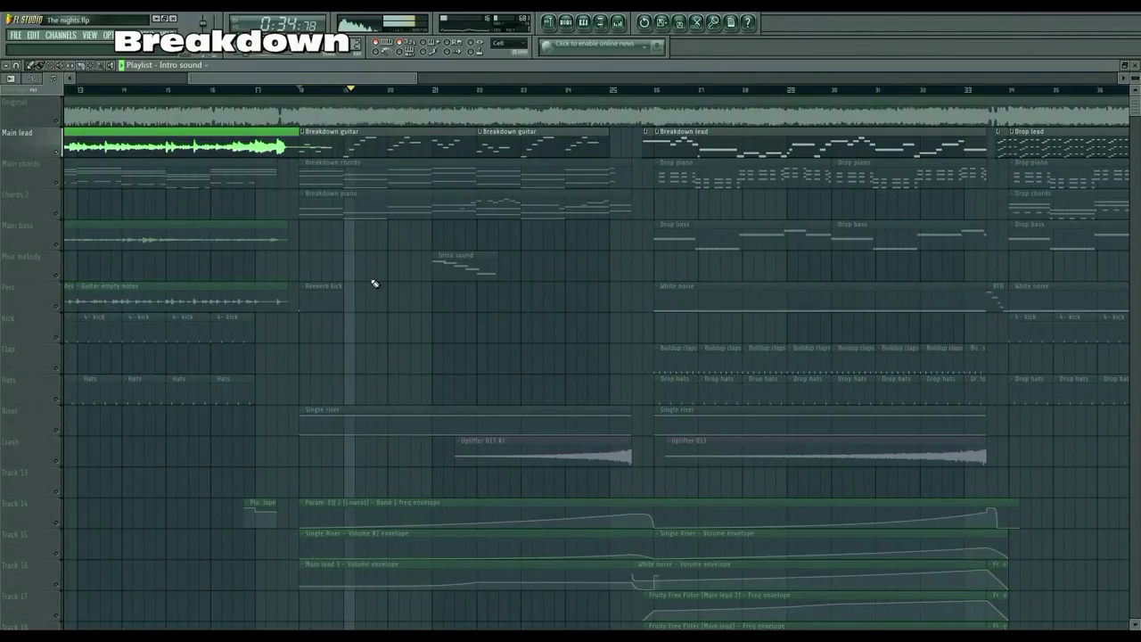
{"action": "key", "text": "space"}
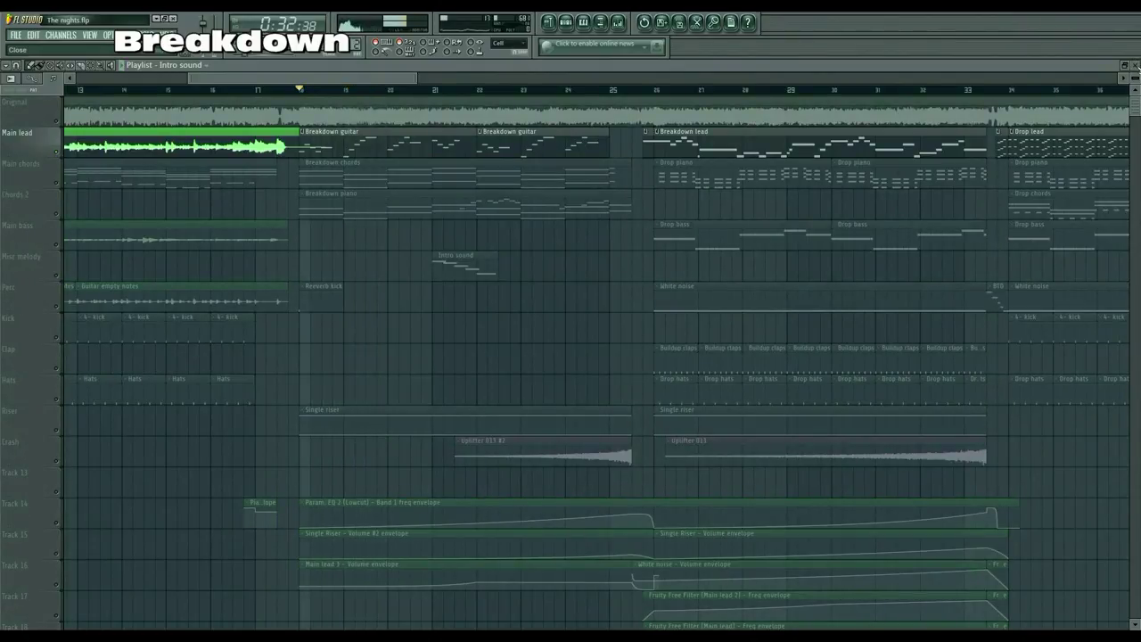
Step: Open the Slayer channel's guitar plugin to view its settings, and close it again
{"action": "left_click", "coordinate": [1137, 66]}
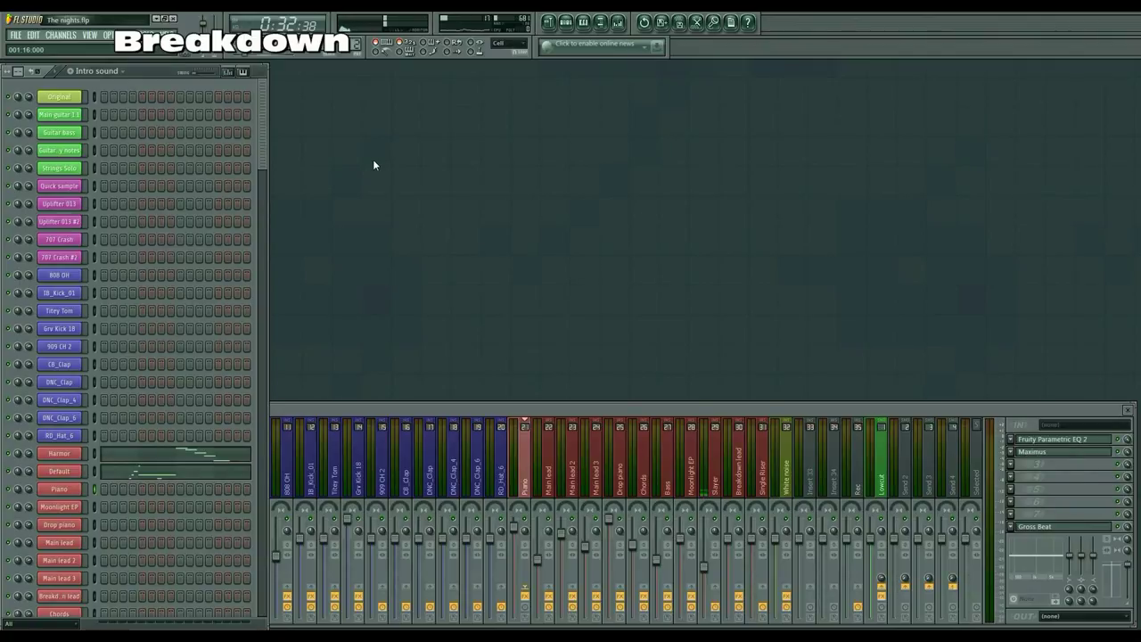
{"action": "left_click_drag", "start_coordinate": [262, 160], "coordinate": [259, 245]}
{"action": "left_click", "coordinate": [59, 535]}
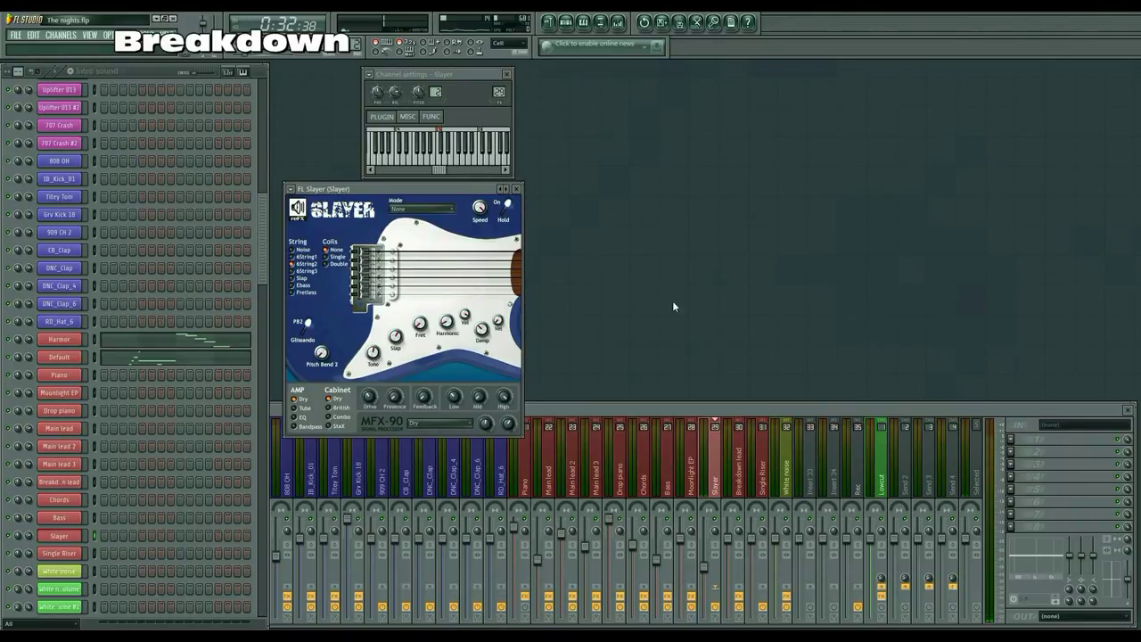
{"action": "left_click", "coordinate": [517, 189]}
Step: Play the soloed Main chords track from bar 18 and inspect the Moonlight EP channel's Harmor settings
{"action": "key", "text": "F5"}
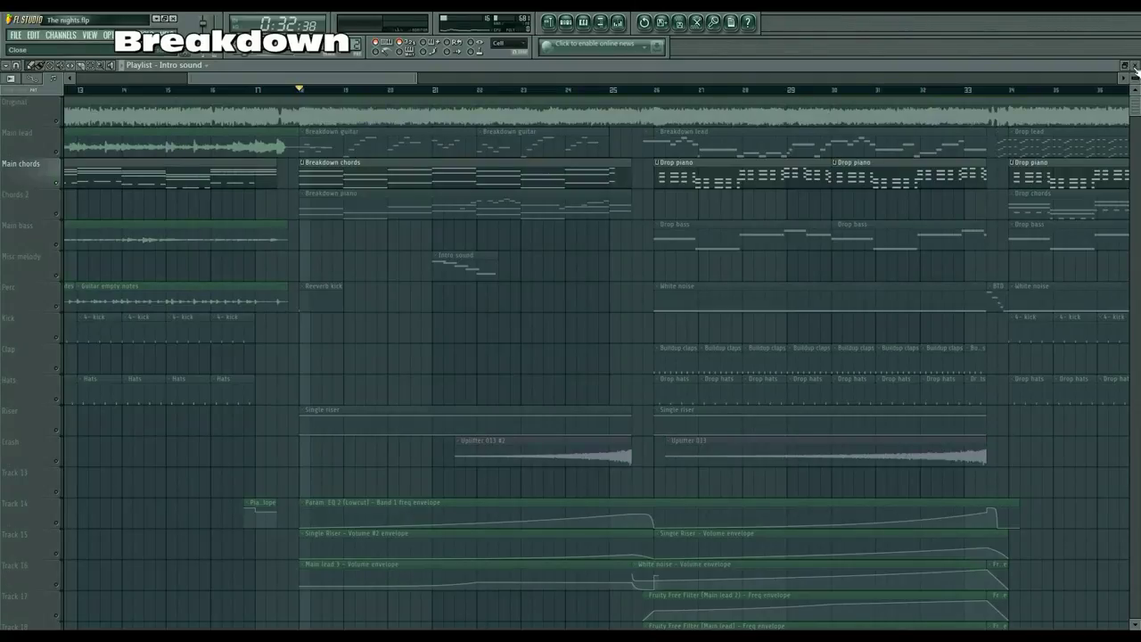
{"action": "key", "text": "space"}
{"action": "left_click", "coordinate": [1135, 69]}
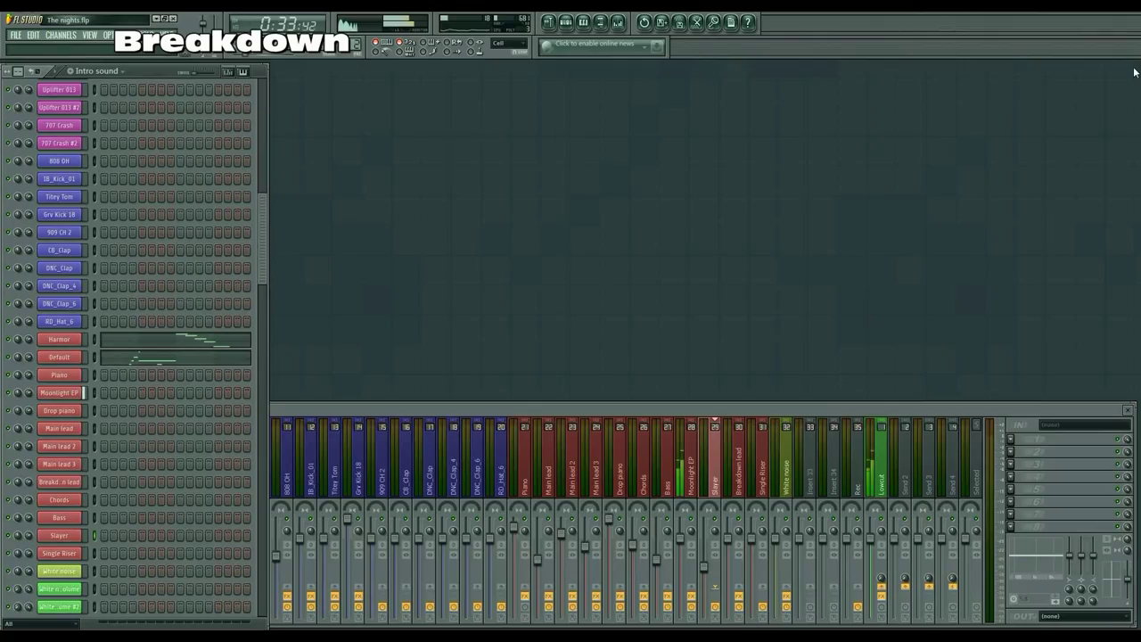
{"action": "left_click", "coordinate": [62, 395]}
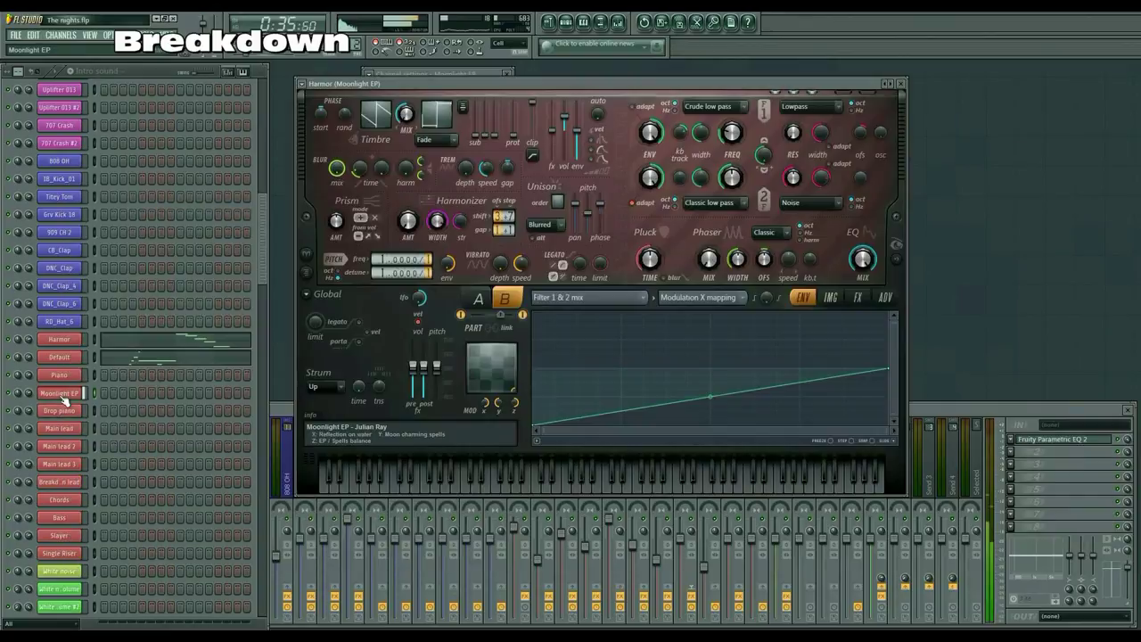
{"action": "key", "text": "space"}
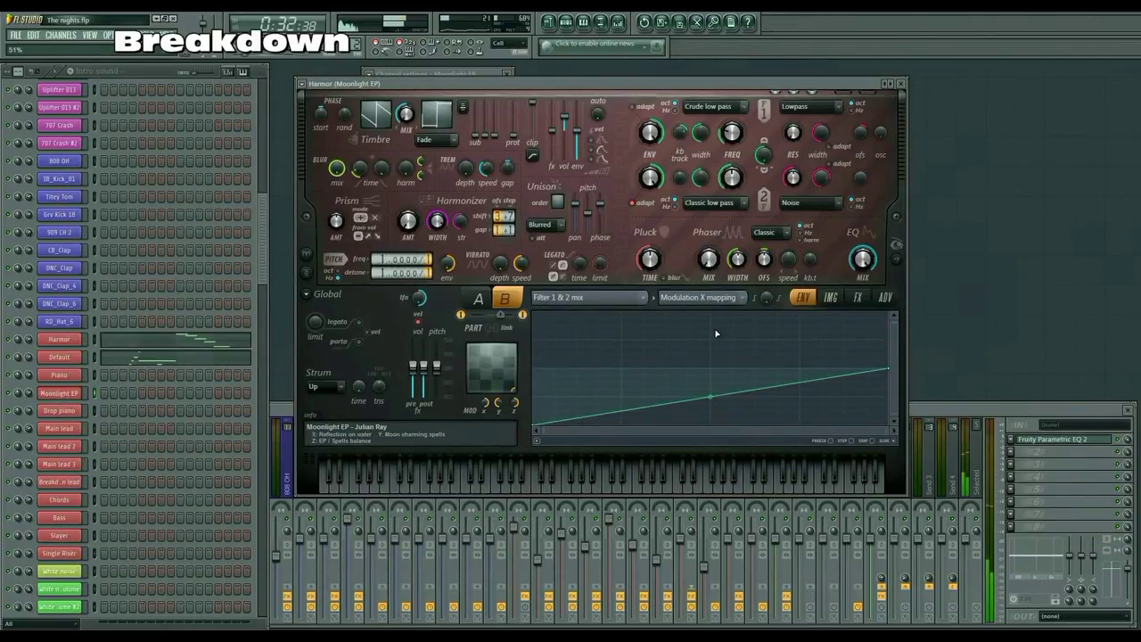
Step: Inspect the Fruity Parametric EQ 2 curve on the Moonlight EP insert and return to the playlist
{"action": "left_click", "coordinate": [903, 85]}
{"action": "left_click", "coordinate": [1040, 446]}
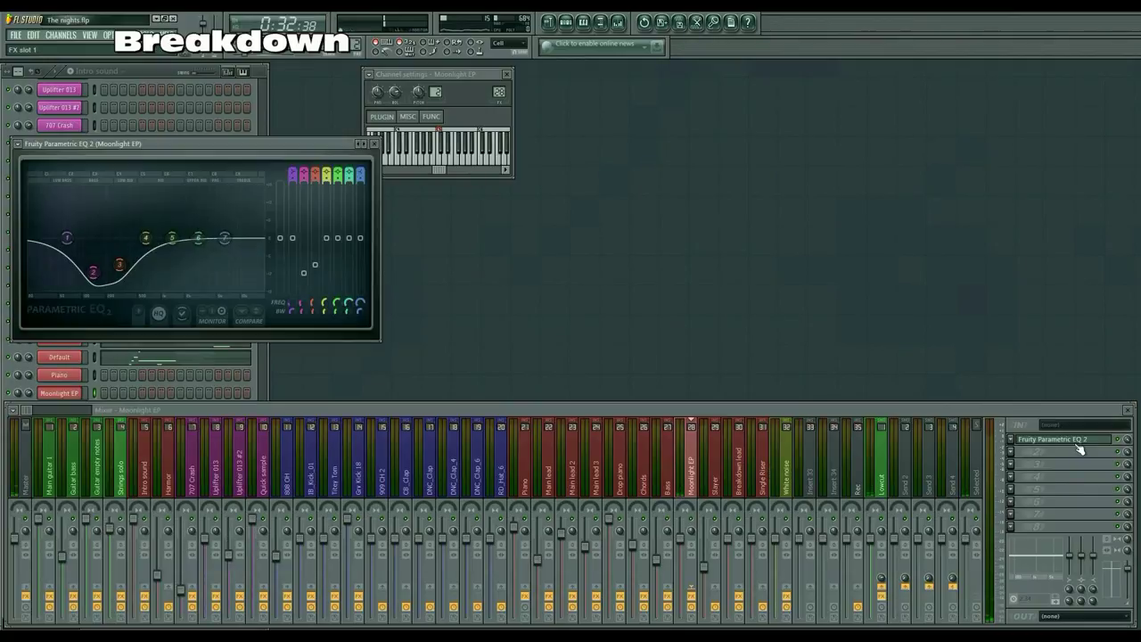
{"action": "key", "text": "F5"}
Step: Play the breakdown with the Misc melody track muted, and solo the Perc track to hear its reverb kick
{"action": "key", "text": "space"}
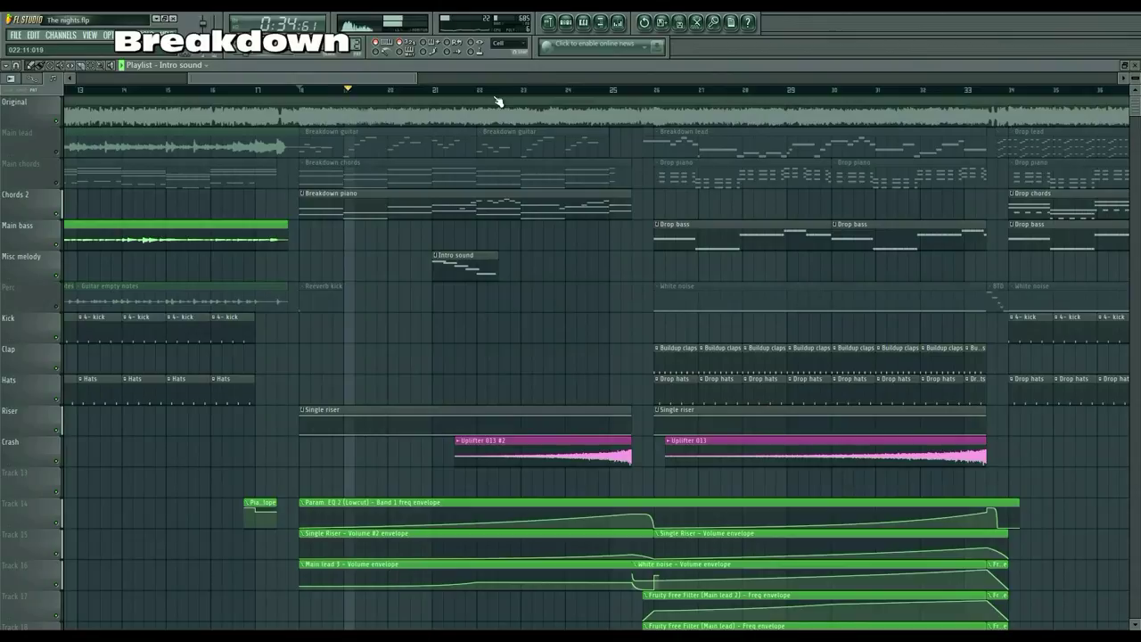
{"action": "left_click", "coordinate": [59, 273]}
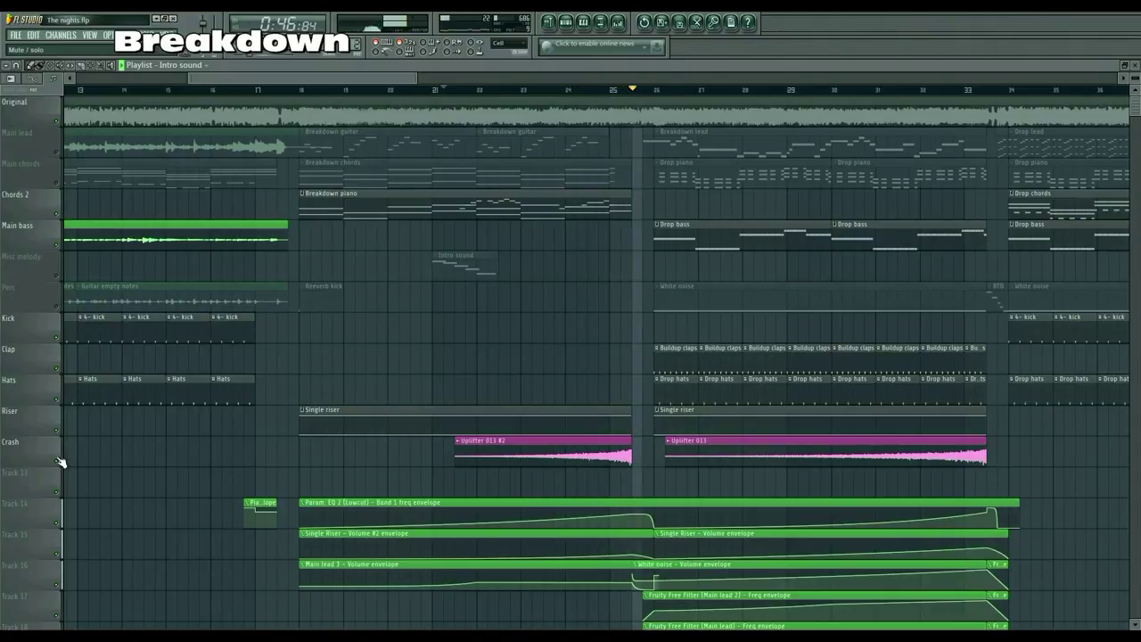
{"action": "right_click", "coordinate": [57, 307]}
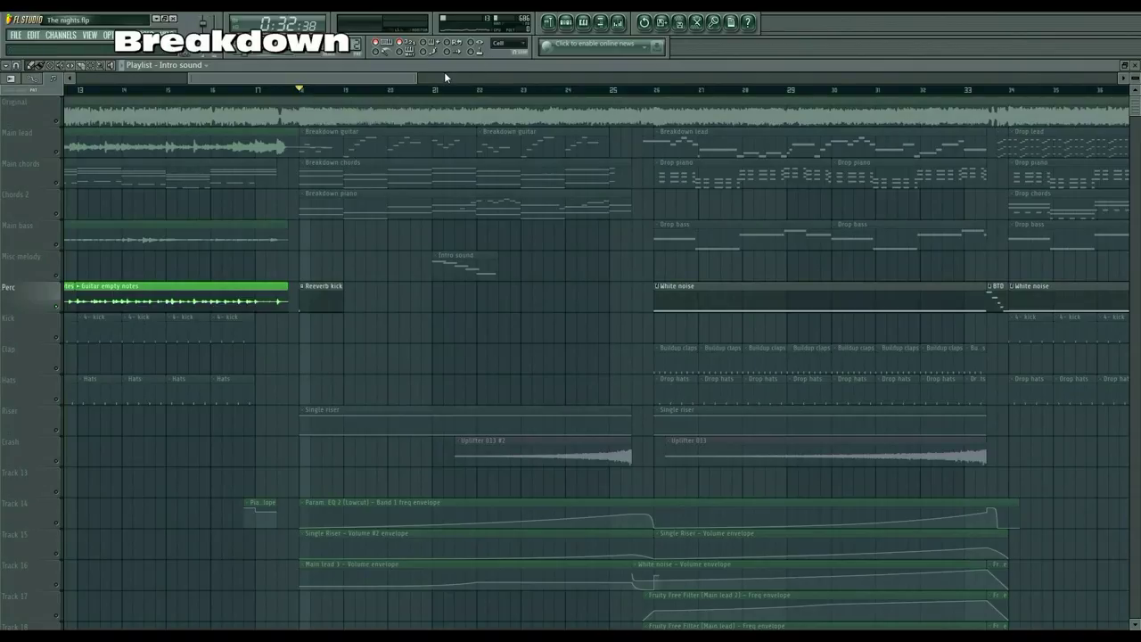
{"action": "key", "text": "space"}
Step: Solo the Main lead track, turn all tracks back on, and play the transition from just before bar 18
{"action": "right_click", "coordinate": [58, 155]}
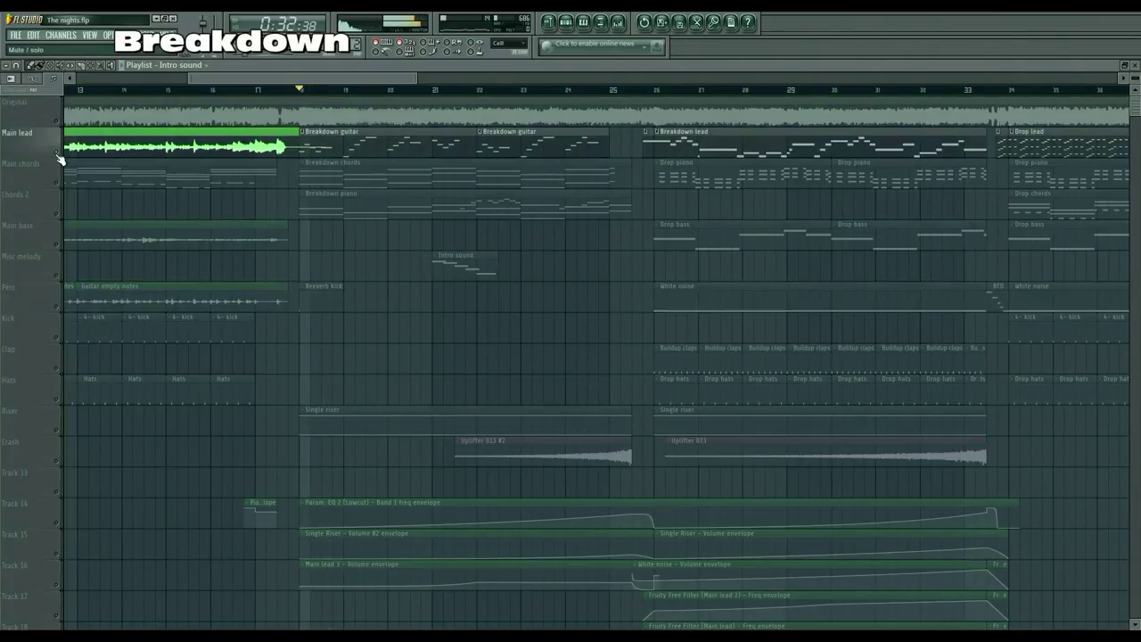
{"action": "right_click", "coordinate": [58, 155]}
{"action": "left_click", "coordinate": [285, 91]}
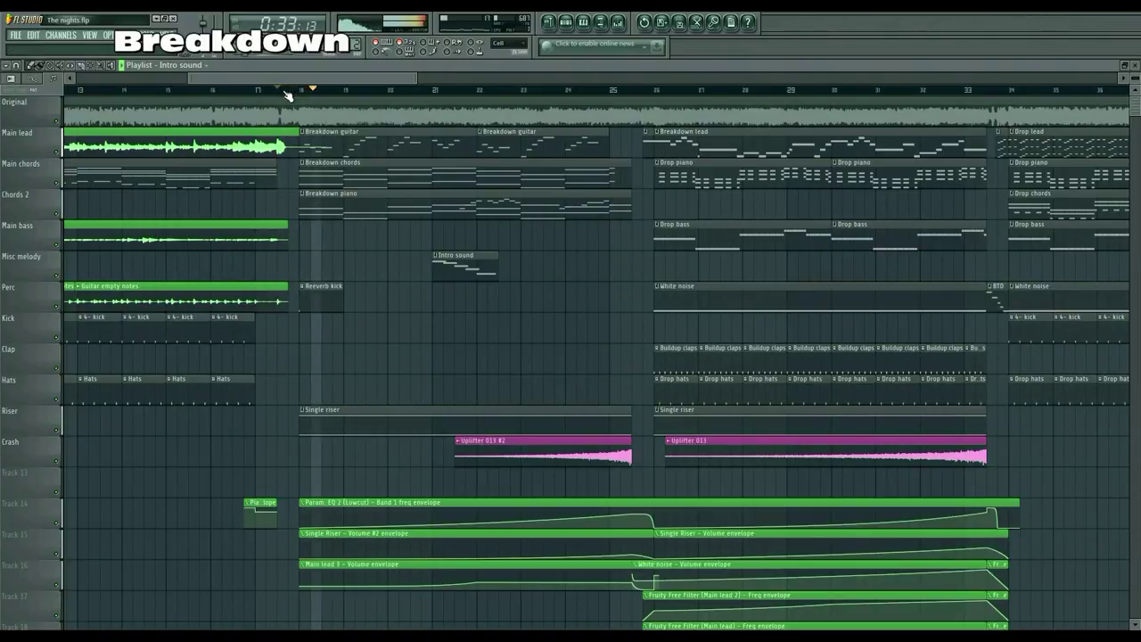
{"action": "key", "text": "space"}
Step: Solo the Misc melody track and play its Intro sound clip from bar 21
{"action": "right_click", "coordinate": [56, 276]}
{"action": "left_click", "coordinate": [434, 90]}
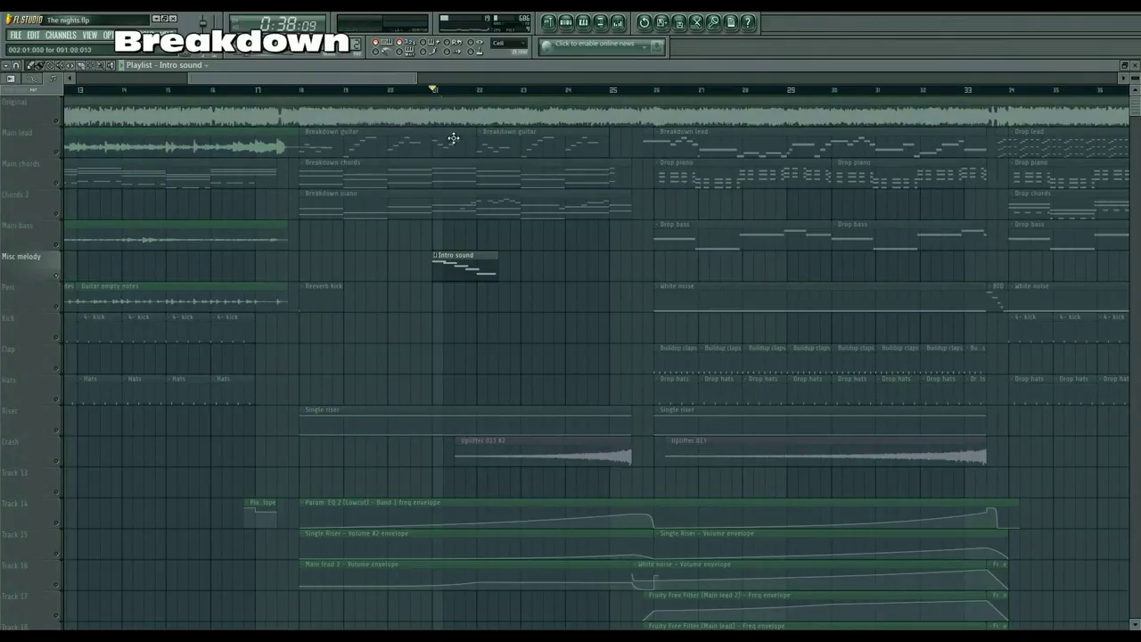
{"action": "key", "text": "space"}
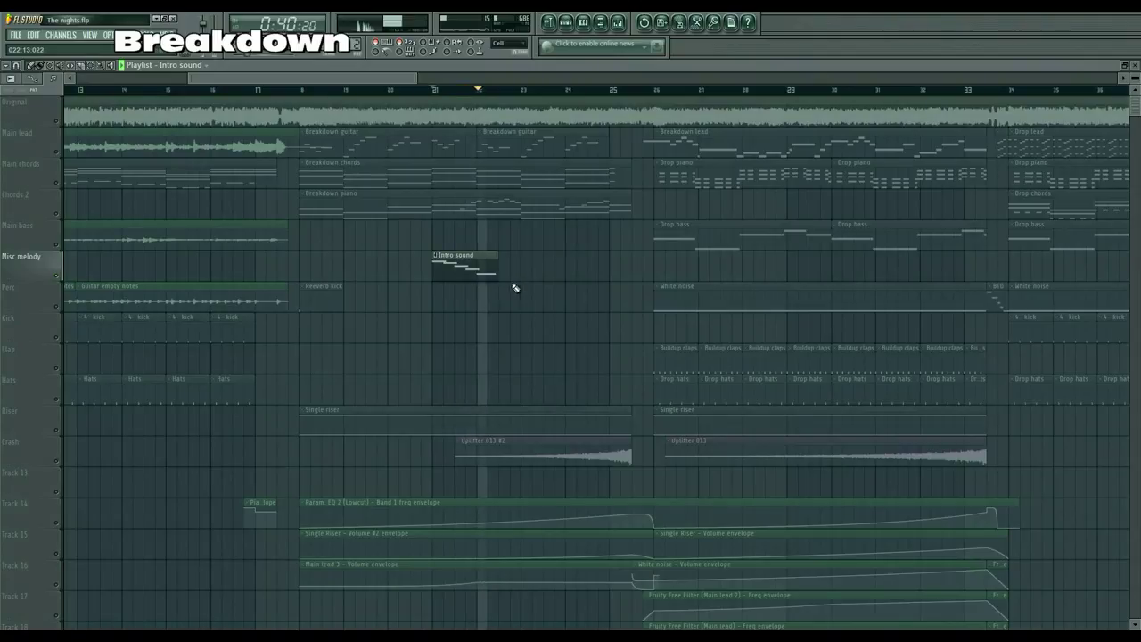
{"action": "key", "text": "space"}
Step: Turn all playlist tracks back on and play the end of the breakdown from shortly after bar 24
{"action": "left_click", "coordinate": [59, 278], "text": "ctrl"}
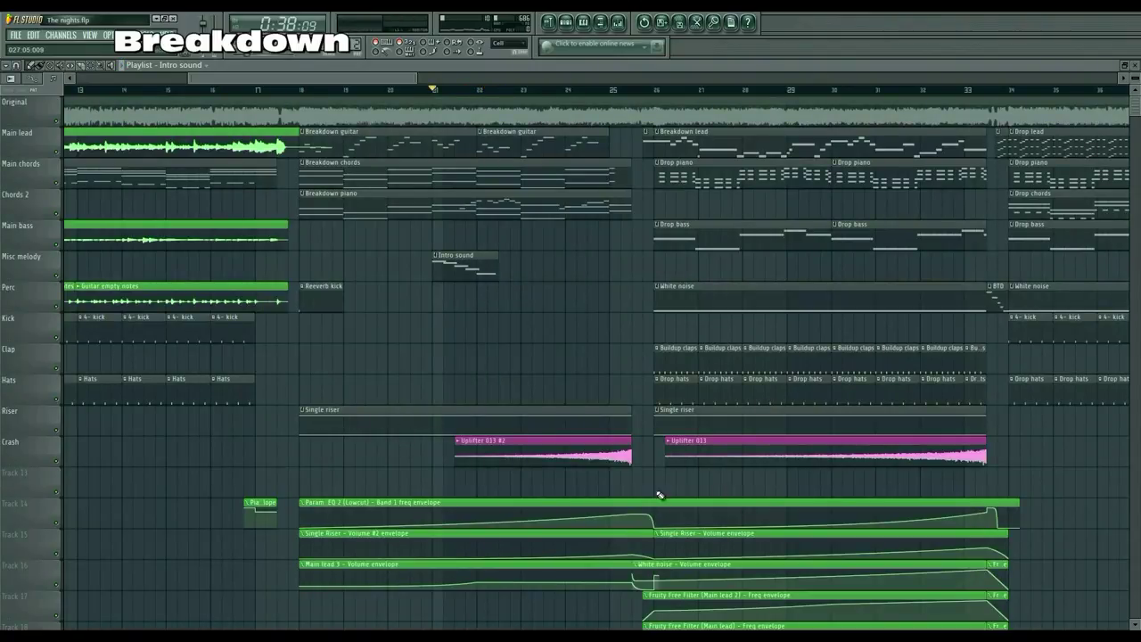
{"action": "left_click", "coordinate": [584, 89]}
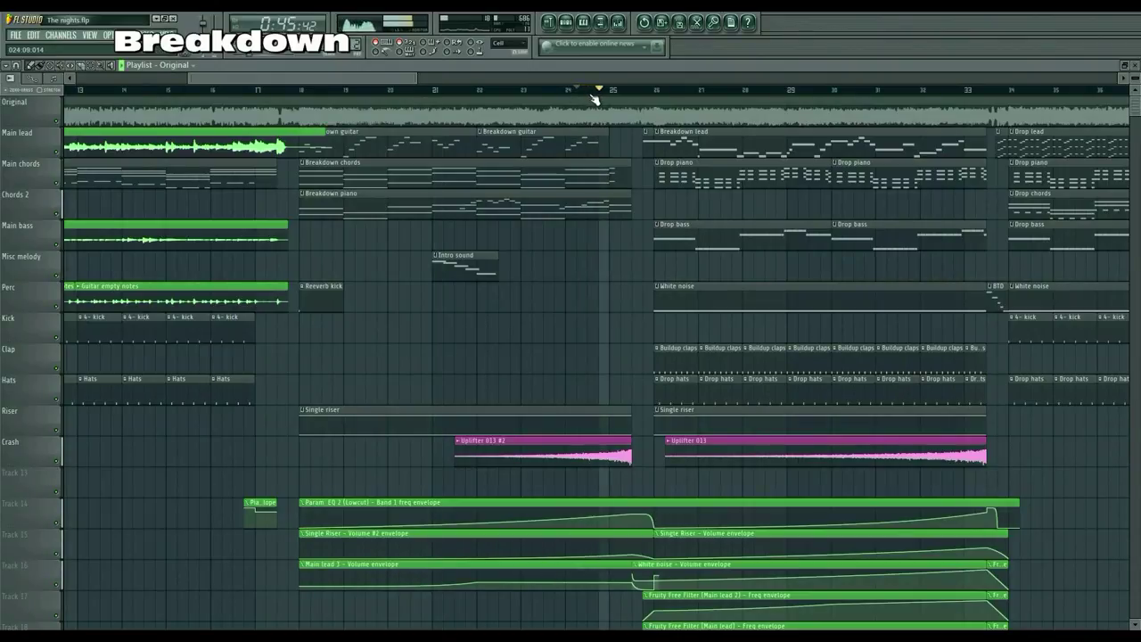
Step: Open the Main lead clip at the start of the buildup in the piano roll to view its notes
{"action": "left_click_drag", "start_coordinate": [389, 91], "coordinate": [428, 85]}
{"action": "double_click", "coordinate": [323, 141]}
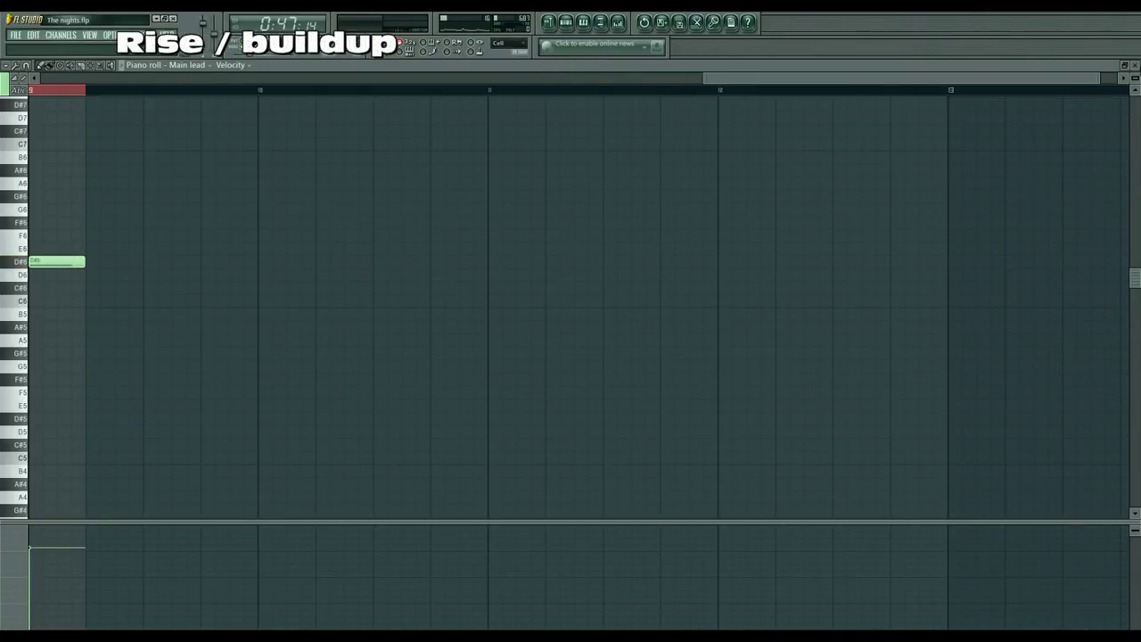
Step: Return to the playlist, view the buildup's automation clips on Tracks 14 to 20, and play the section briefly
{"action": "left_click", "coordinate": [1136, 64]}
{"action": "scroll", "coordinate": [361, 430], "scroll_direction": "down", "scroll_amount": 3}
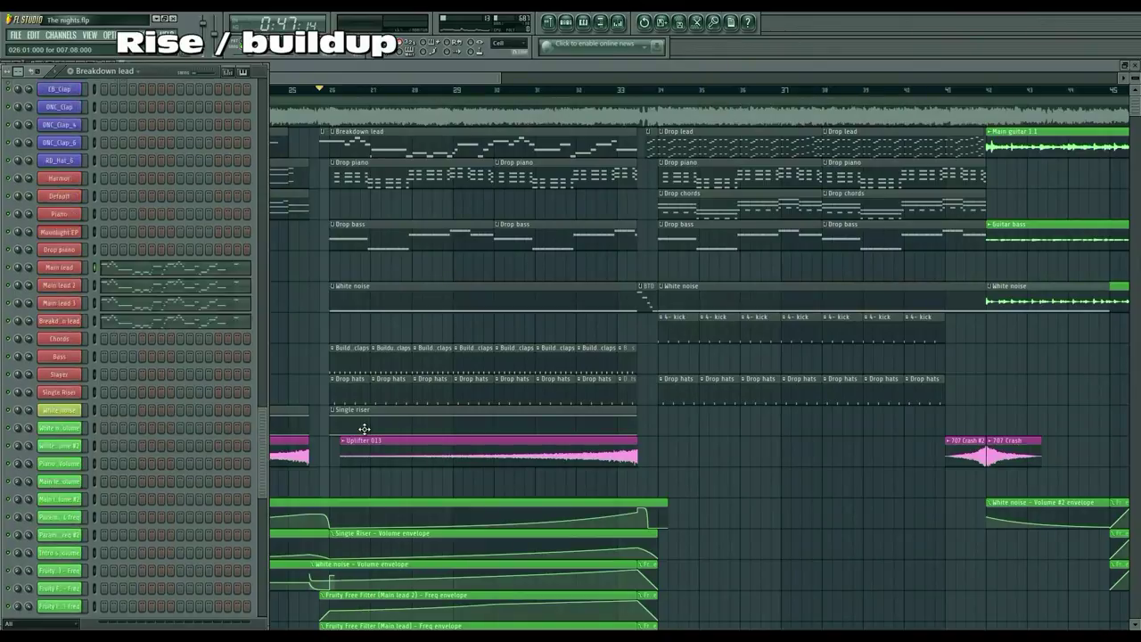
{"action": "key", "text": "F6"}
{"action": "scroll", "coordinate": [782, 499], "scroll_direction": "down", "scroll_amount": 5}
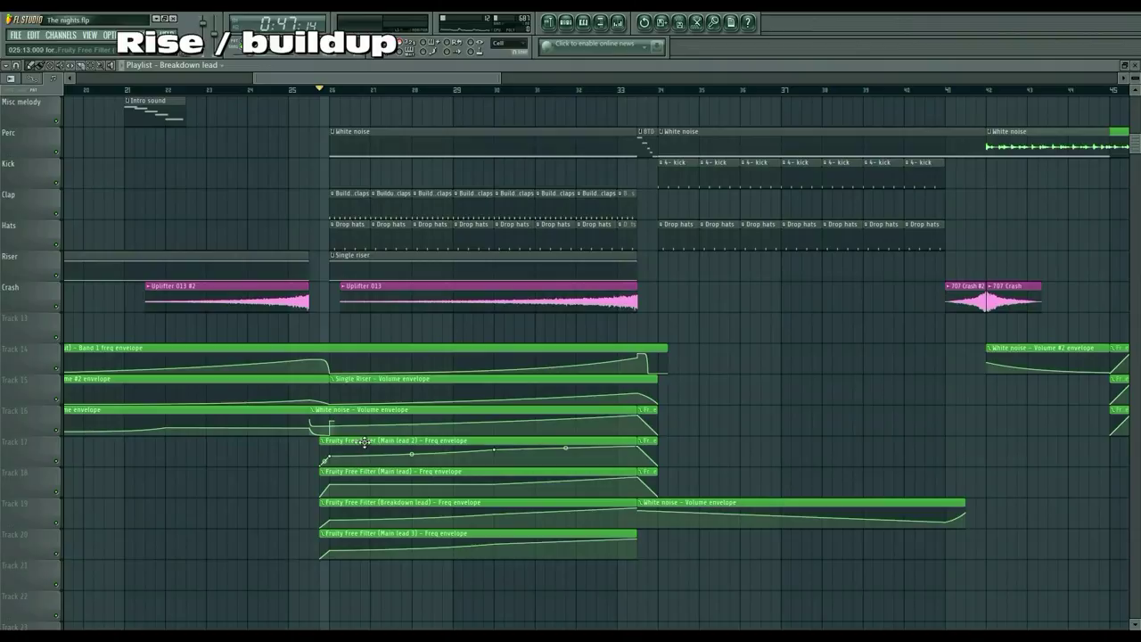
{"action": "scroll", "coordinate": [255, 229], "scroll_direction": "up", "scroll_amount": 5}
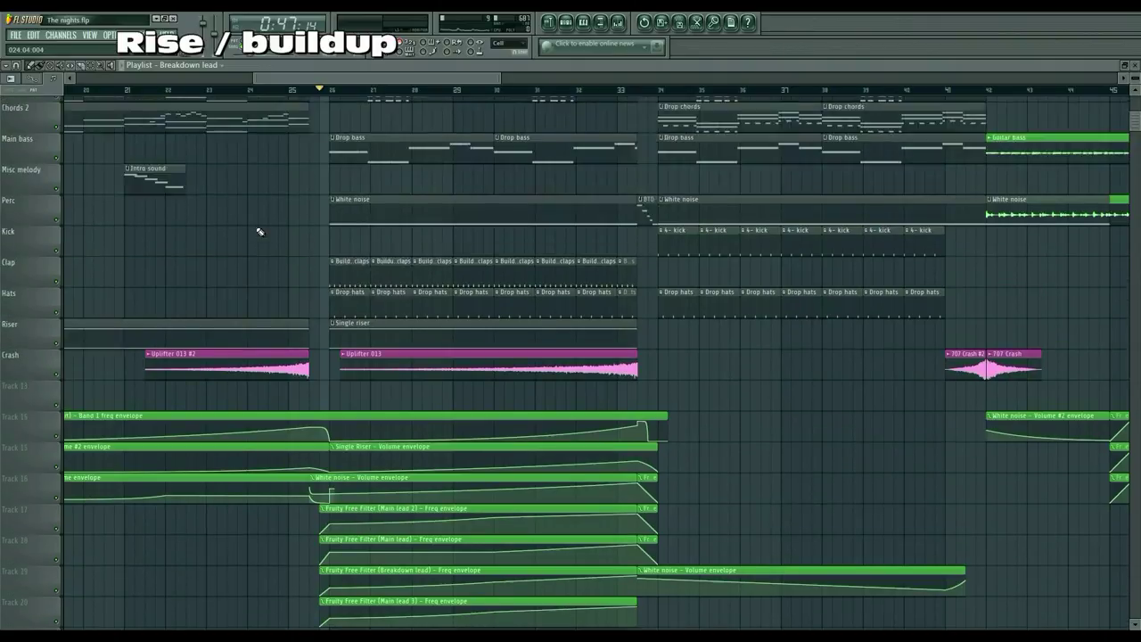
{"action": "key", "text": "space"}
{"action": "key", "text": "space"}
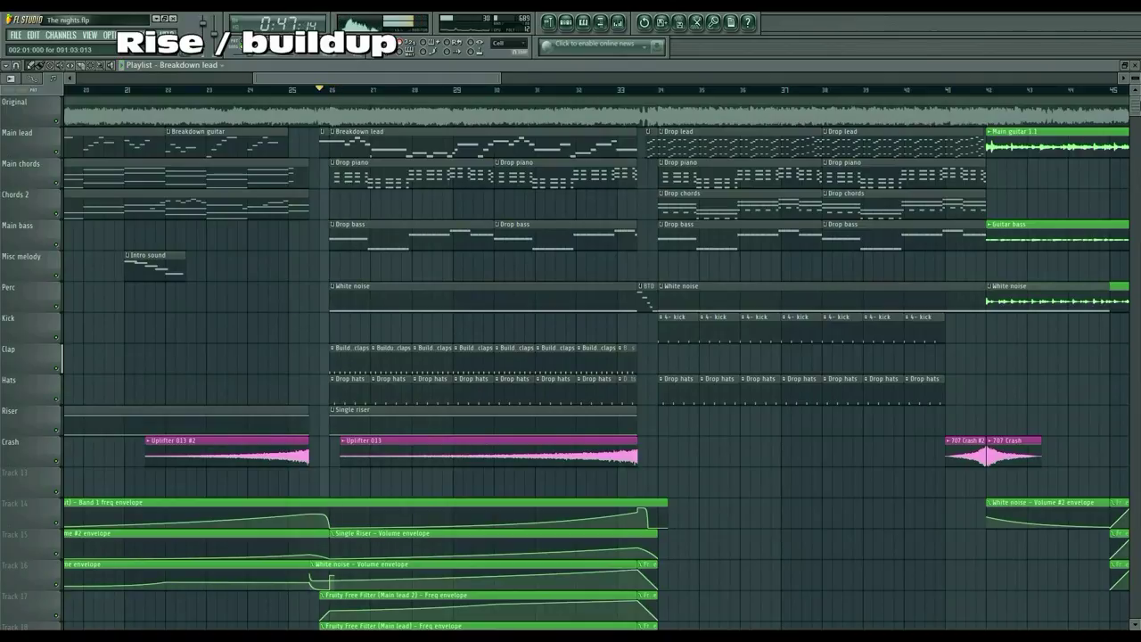
Step: Open the buildup's Breakdown lead clip in the piano roll and play its Main lead notes
{"action": "double_click", "coordinate": [506, 141]}
{"action": "left_click_drag", "start_coordinate": [458, 79], "coordinate": [992, 94]}
{"action": "key", "text": "space"}
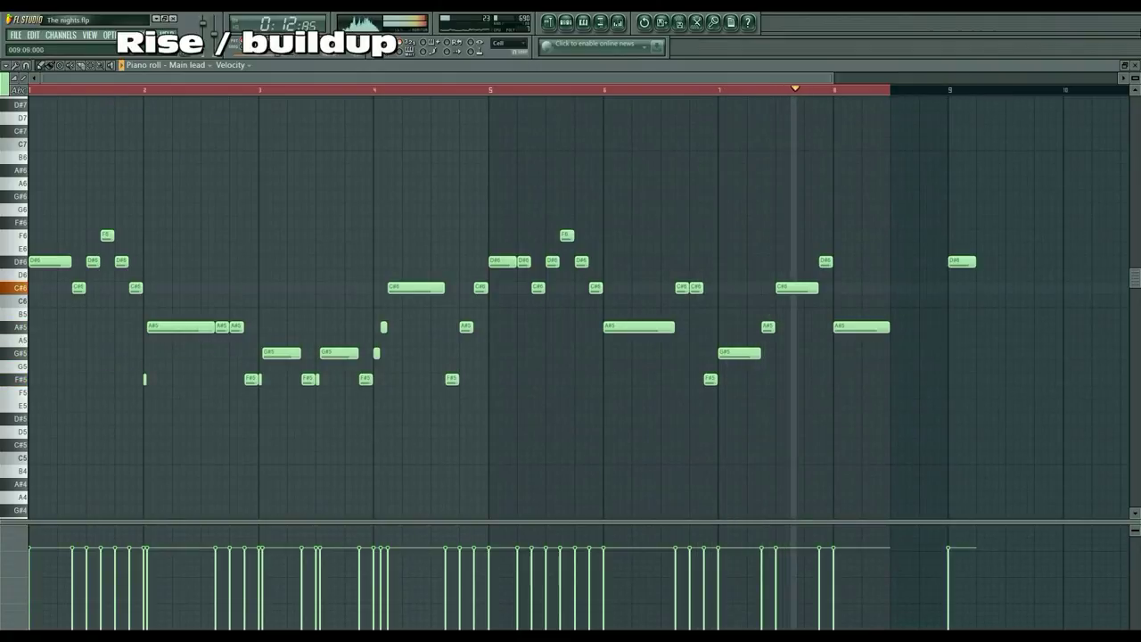
{"action": "left_click", "coordinate": [1134, 65]}
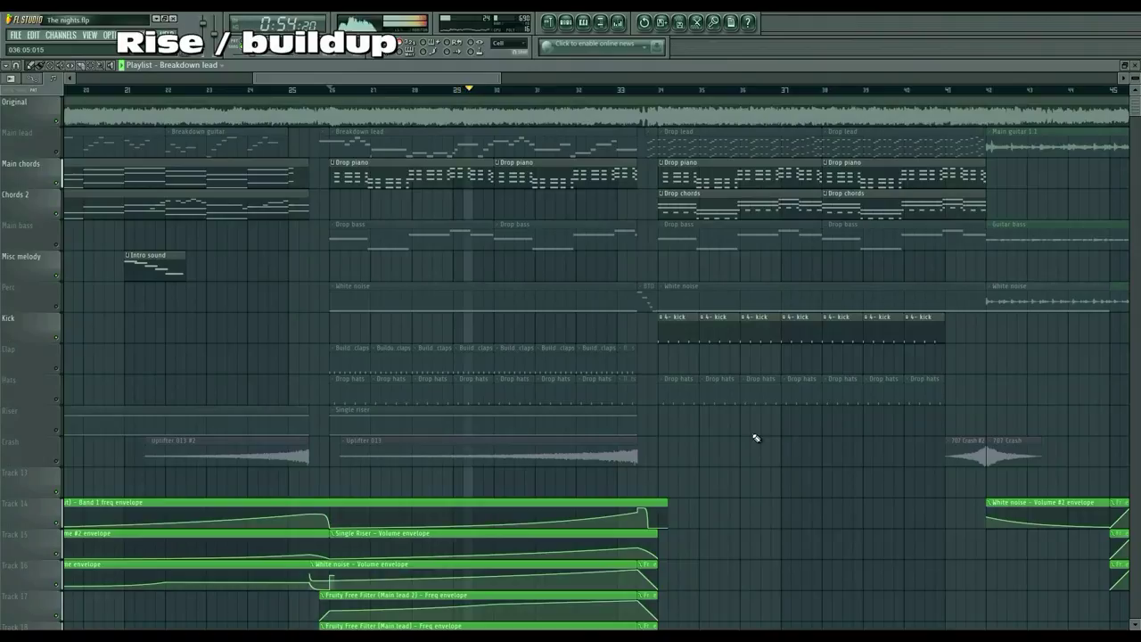
Step: Play the Drop piano clips on the Main chords track from about bar 31 with lead and bass muted
{"action": "key", "text": "space"}
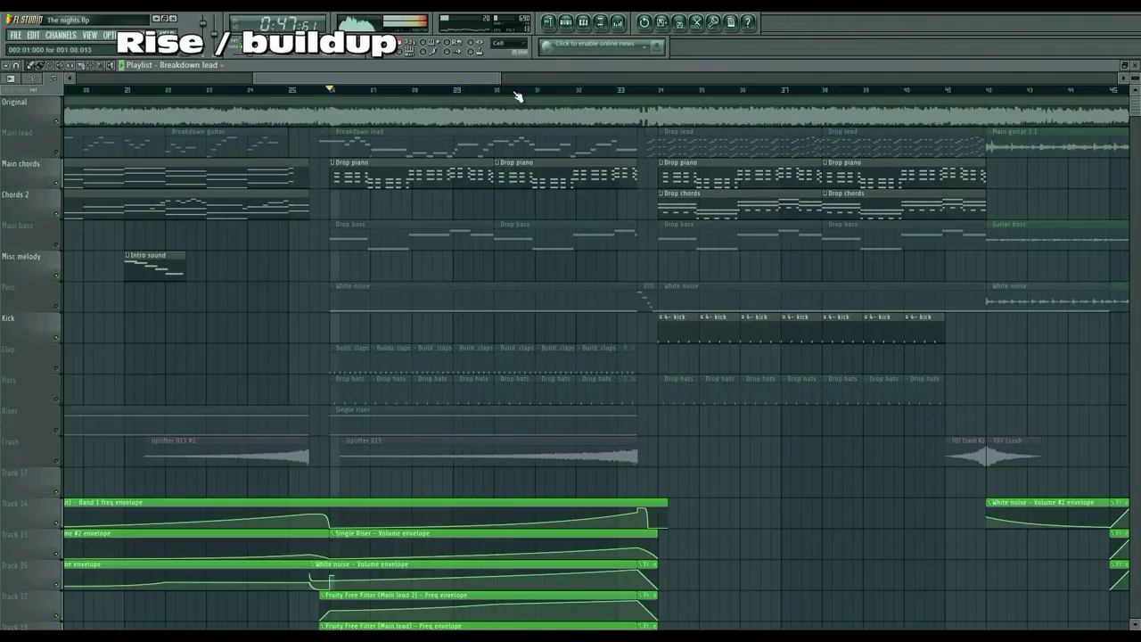
{"action": "left_click_drag", "start_coordinate": [499, 80], "coordinate": [523, 80]}
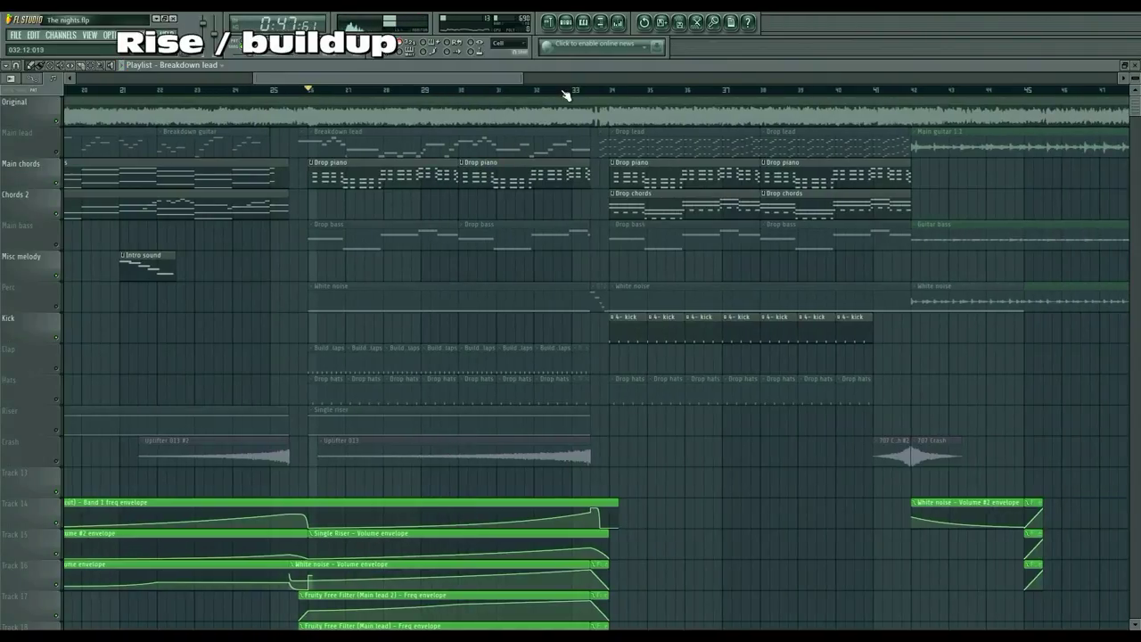
{"action": "left_click", "coordinate": [498, 90]}
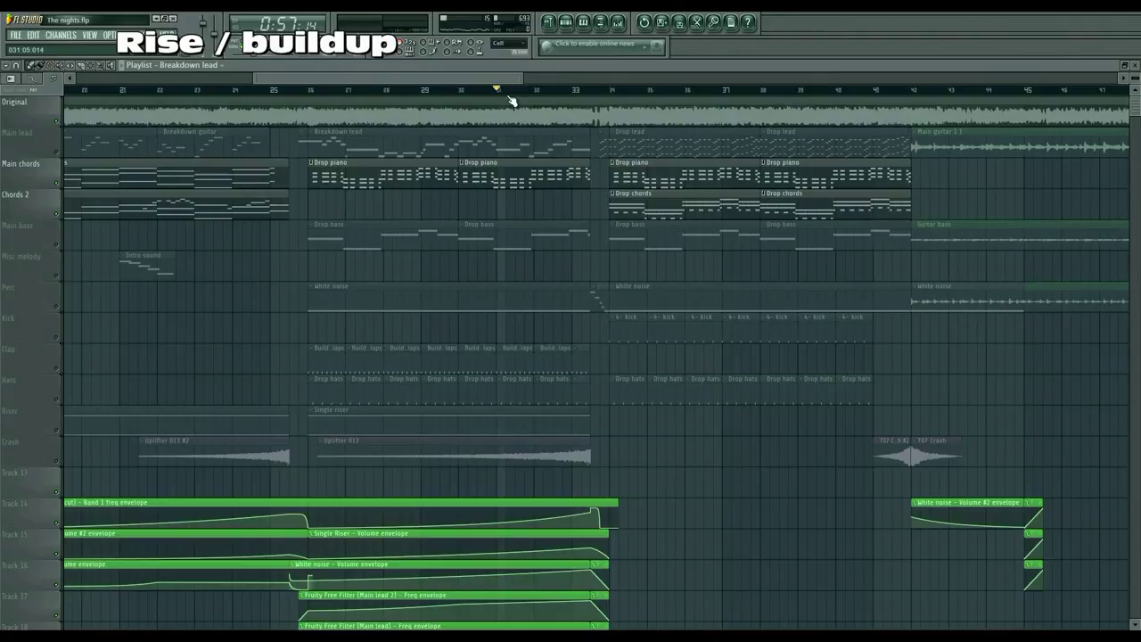
{"action": "scroll", "coordinate": [805, 571], "scroll_direction": "down", "scroll_amount": 2}
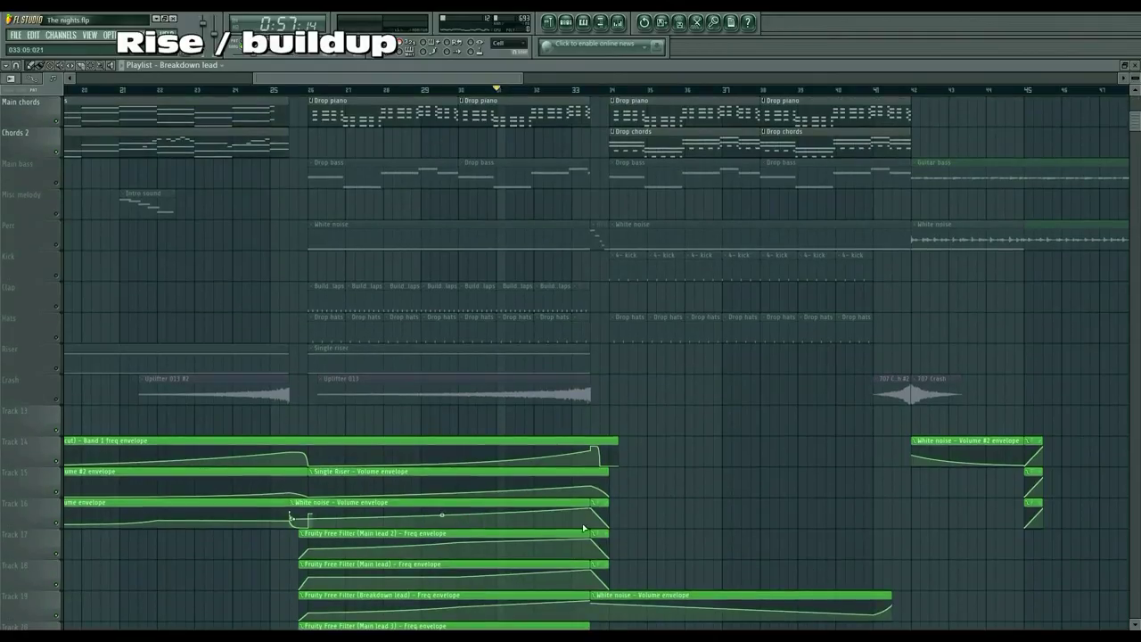
{"action": "key", "text": "space"}
{"action": "scroll", "coordinate": [767, 475], "scroll_direction": "up", "scroll_amount": 2}
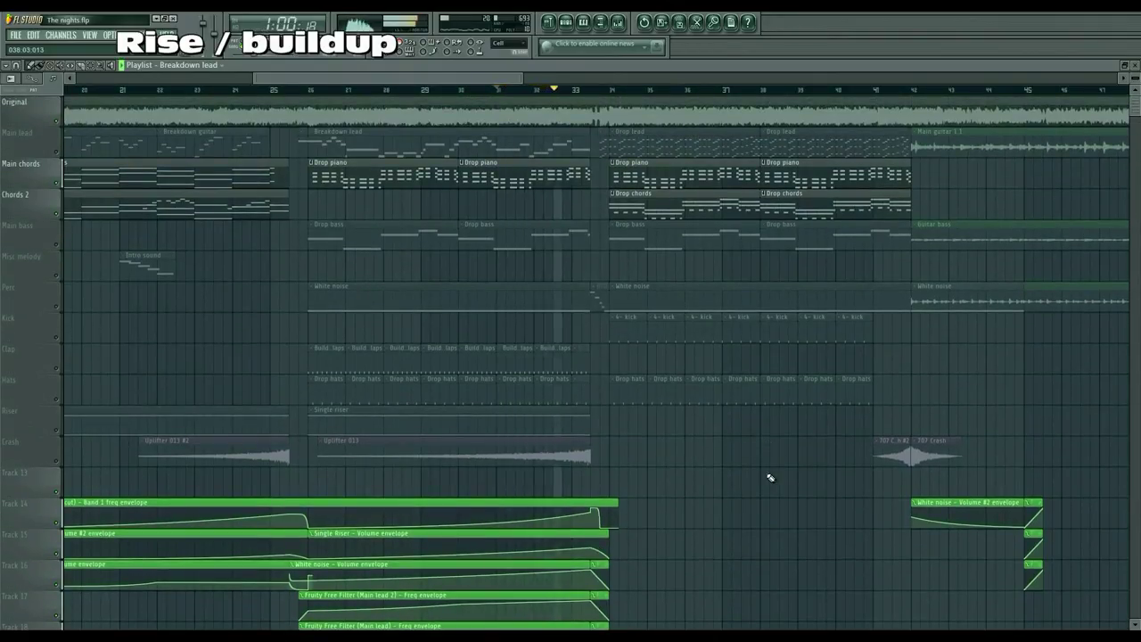
{"action": "key", "text": "space"}
Step: Mute the Main chords track, turn on Main bass, and play the buildup's Drop bass clips from bar 26
{"action": "left_click", "coordinate": [313, 90]}
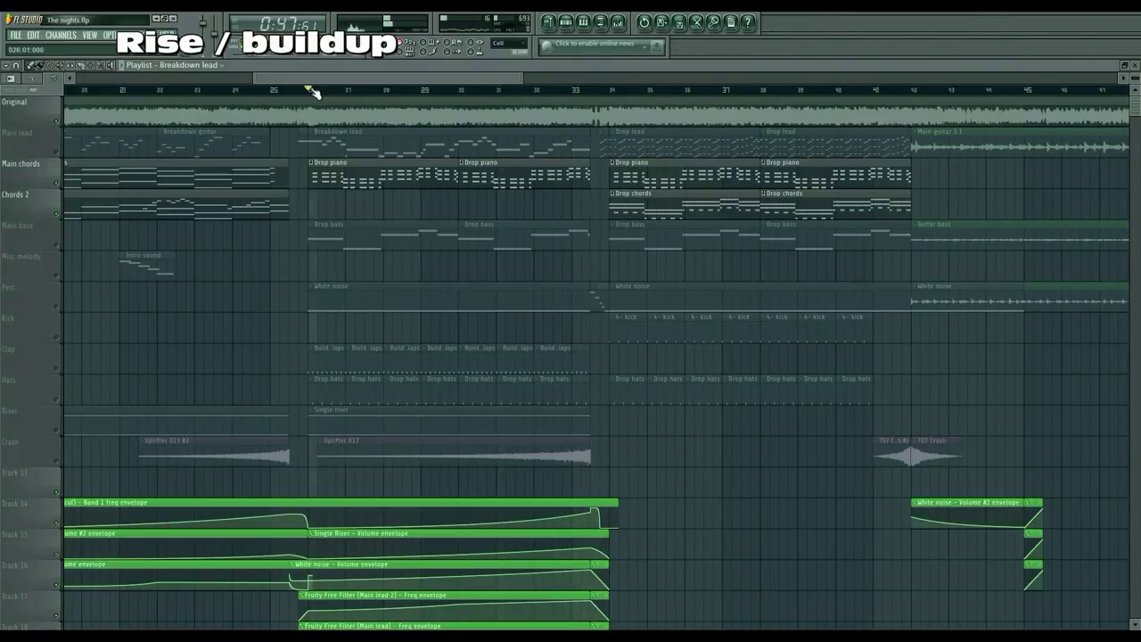
{"action": "left_click", "coordinate": [57, 247]}
{"action": "left_click", "coordinate": [60, 189]}
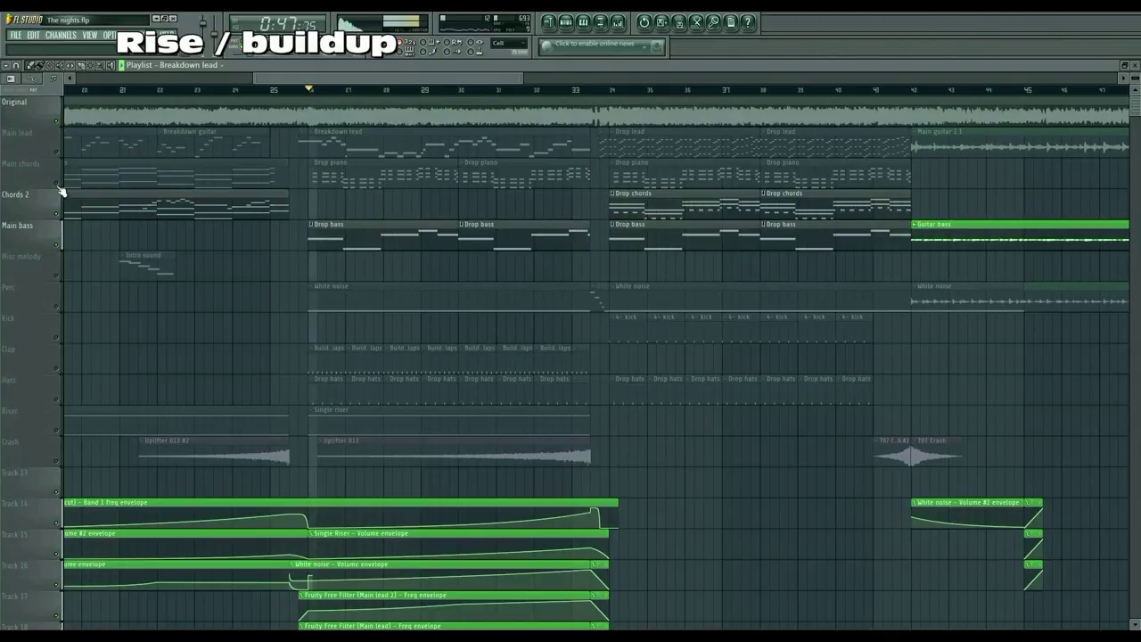
{"action": "left_click", "coordinate": [503, 92]}
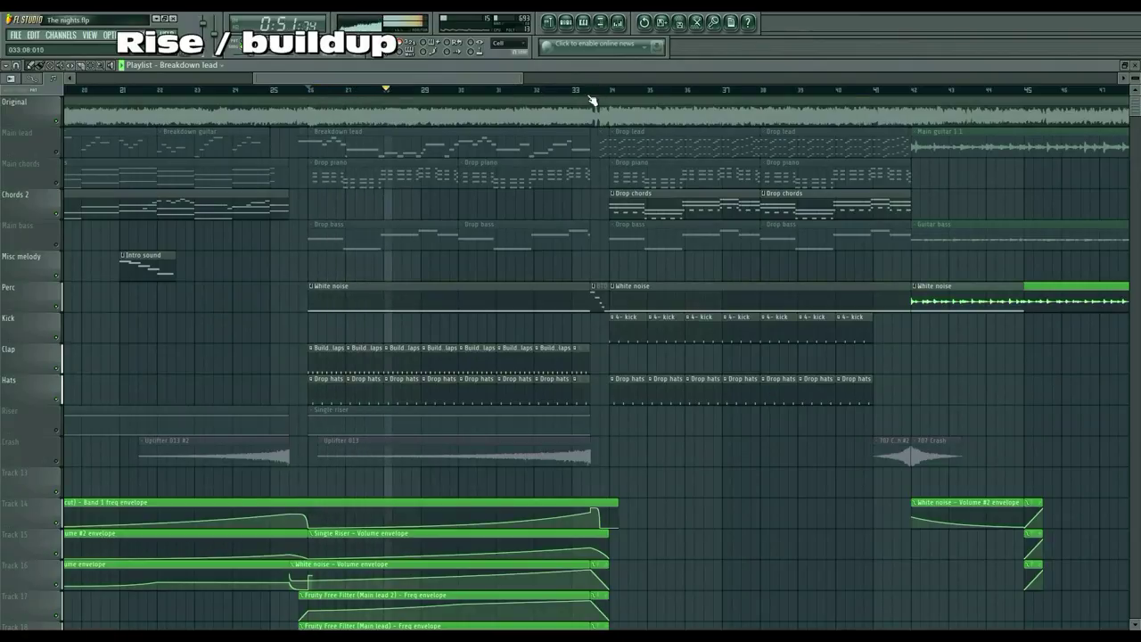
Step: Open the Single Riser channel's synth and view the Riser and Crash clips with their volume automation during playback
{"action": "key", "text": "space"}
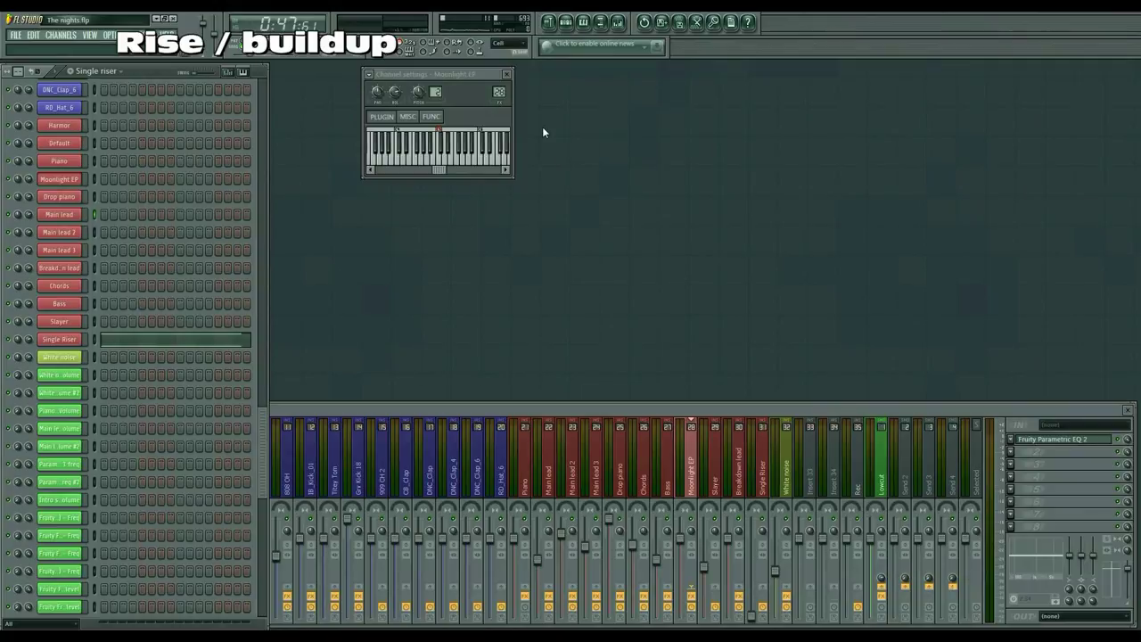
{"action": "left_click", "coordinate": [58, 339]}
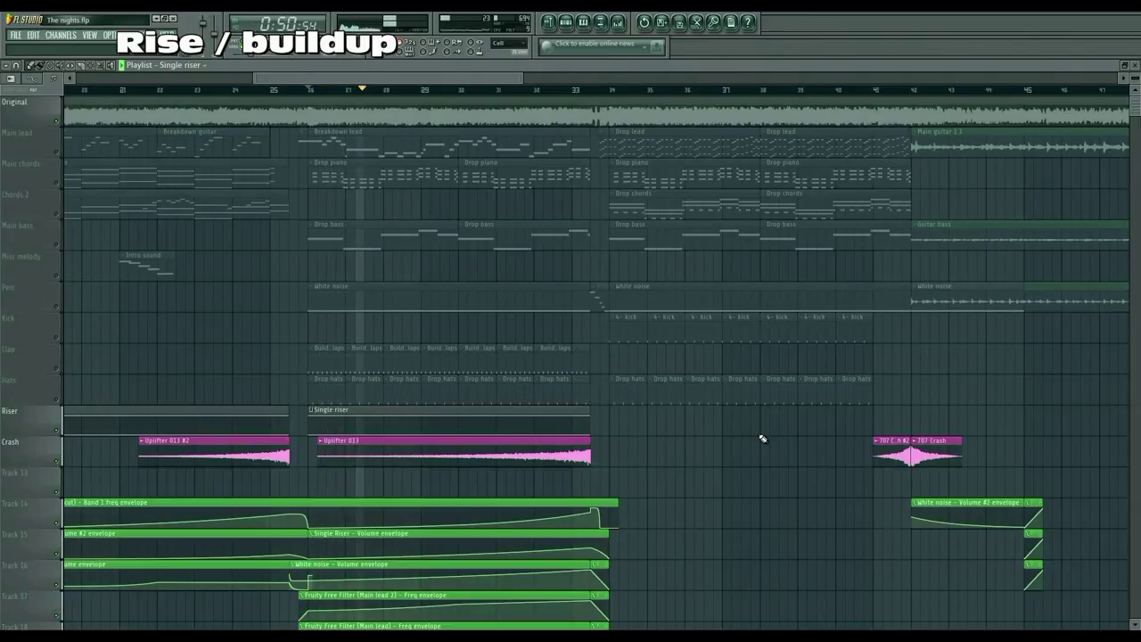
{"action": "scroll", "coordinate": [763, 482], "scroll_direction": "down", "scroll_amount": 3}
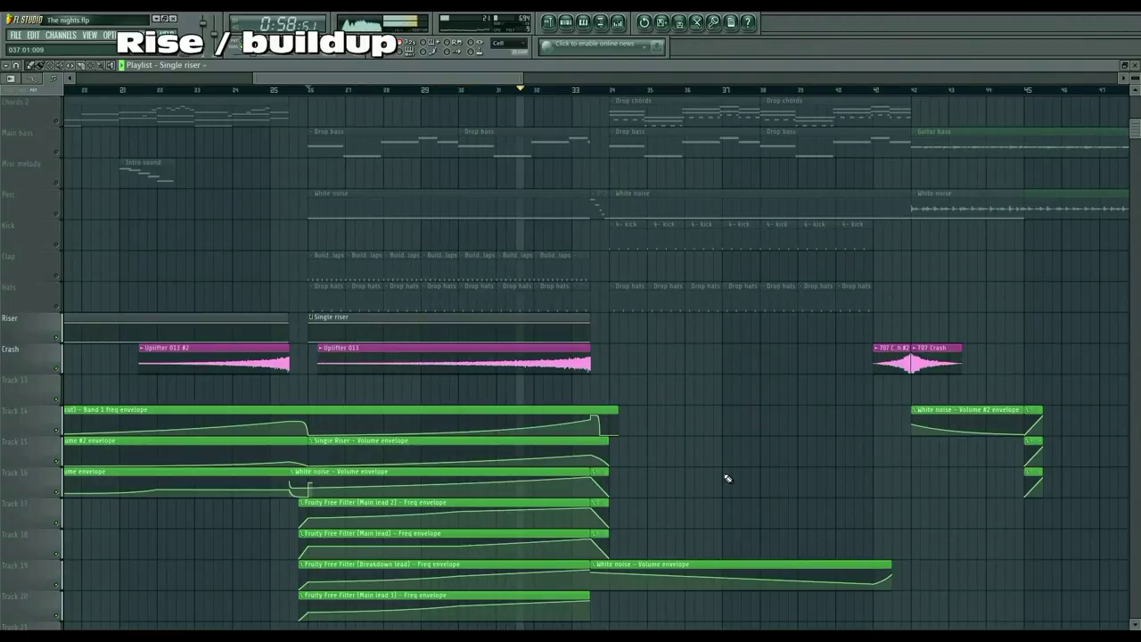
{"action": "double_click", "coordinate": [522, 323]}
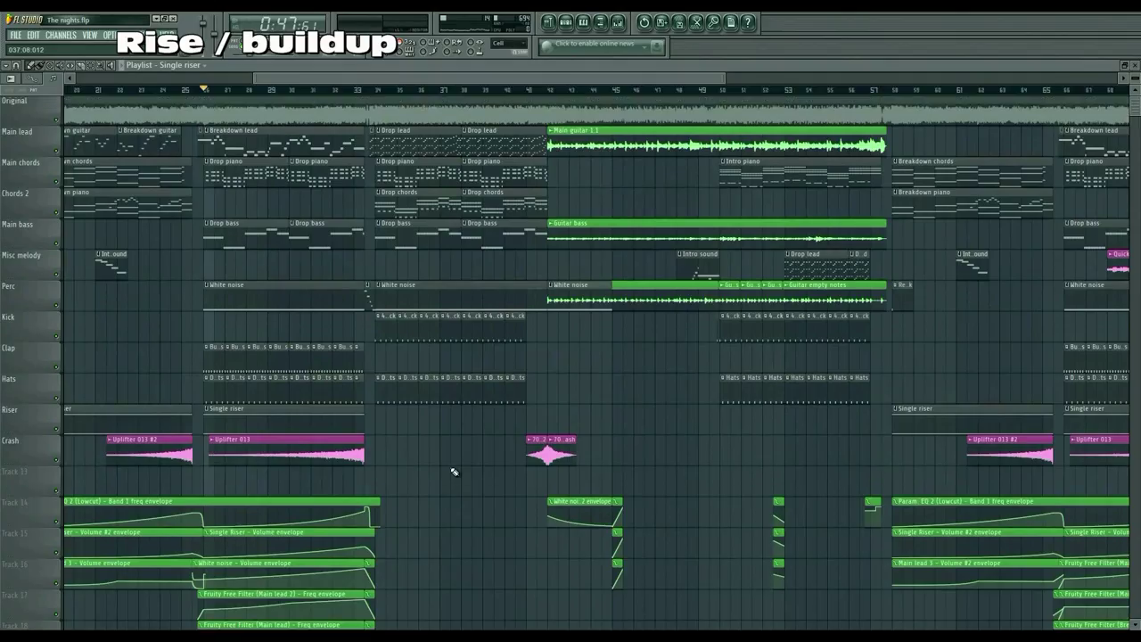
Step: Inspect the Lowcut mixer track's Fruity Parametric EQ 2 while playing the buildup with all tracks on
{"action": "scroll", "coordinate": [454, 472], "scroll_direction": "down", "scroll_amount": 4}
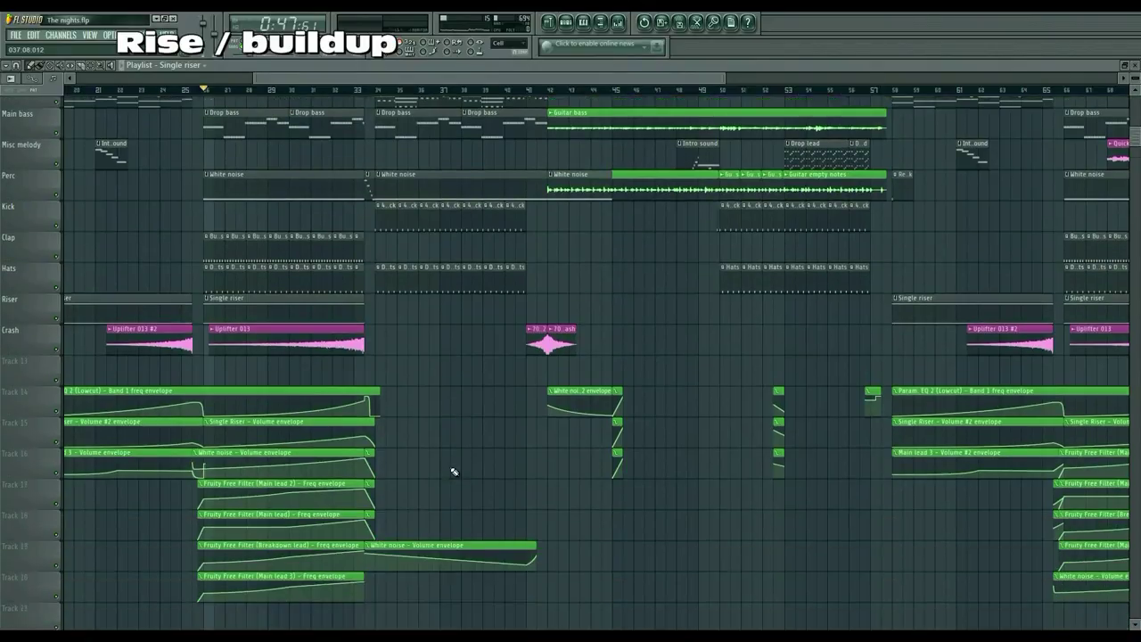
{"action": "left_click", "coordinate": [619, 21]}
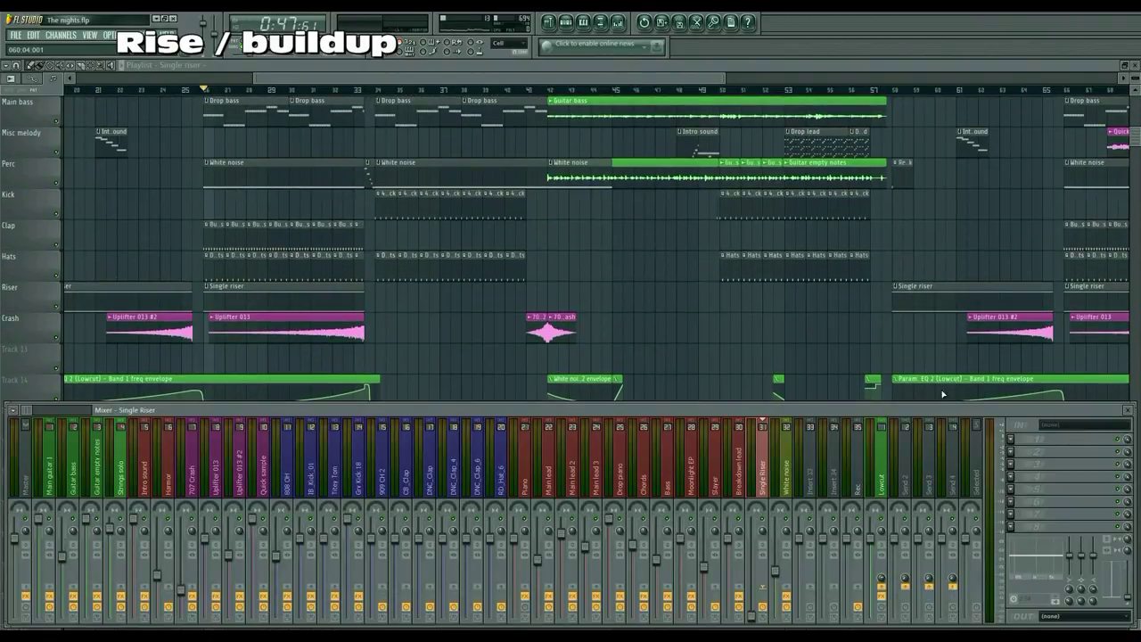
{"action": "left_click", "coordinate": [883, 482]}
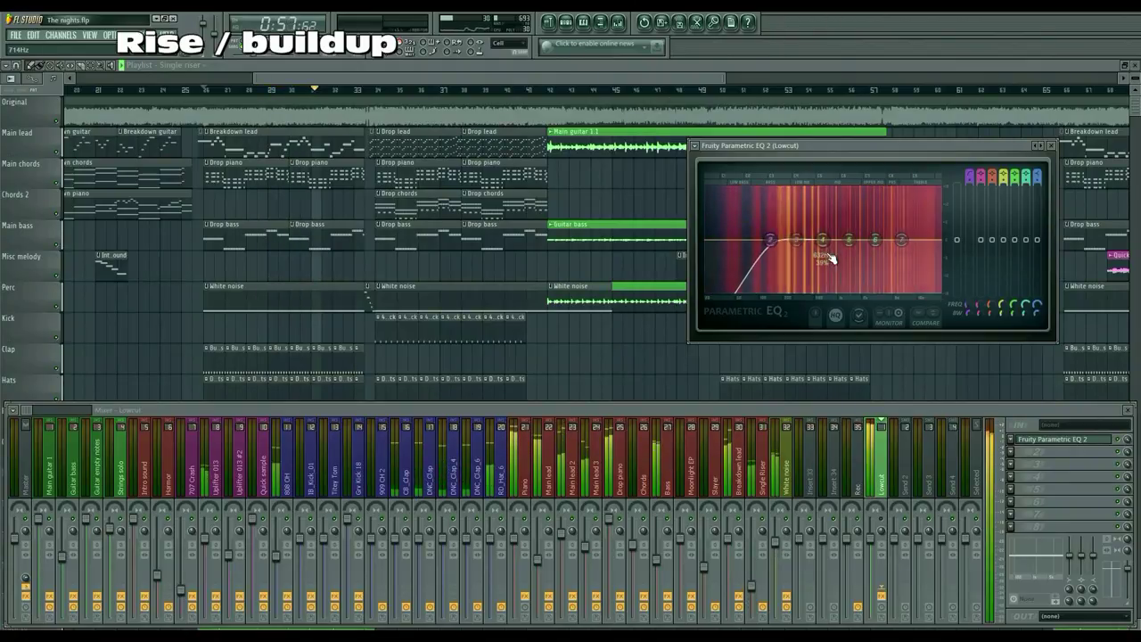
{"action": "key", "text": "space"}
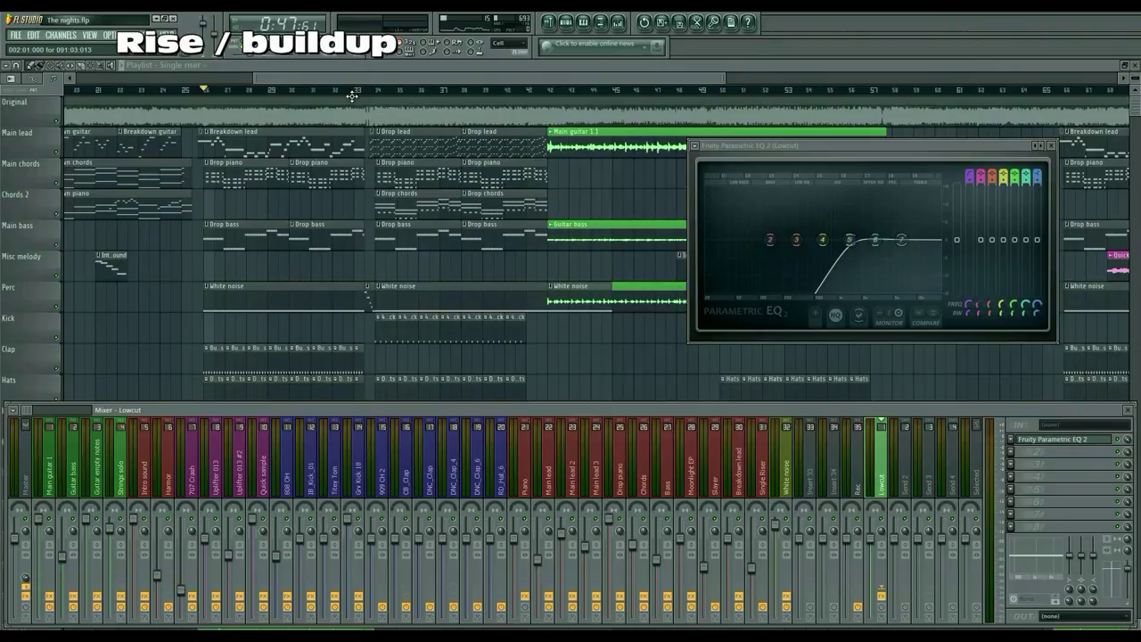
{"action": "left_click", "coordinate": [1053, 145]}
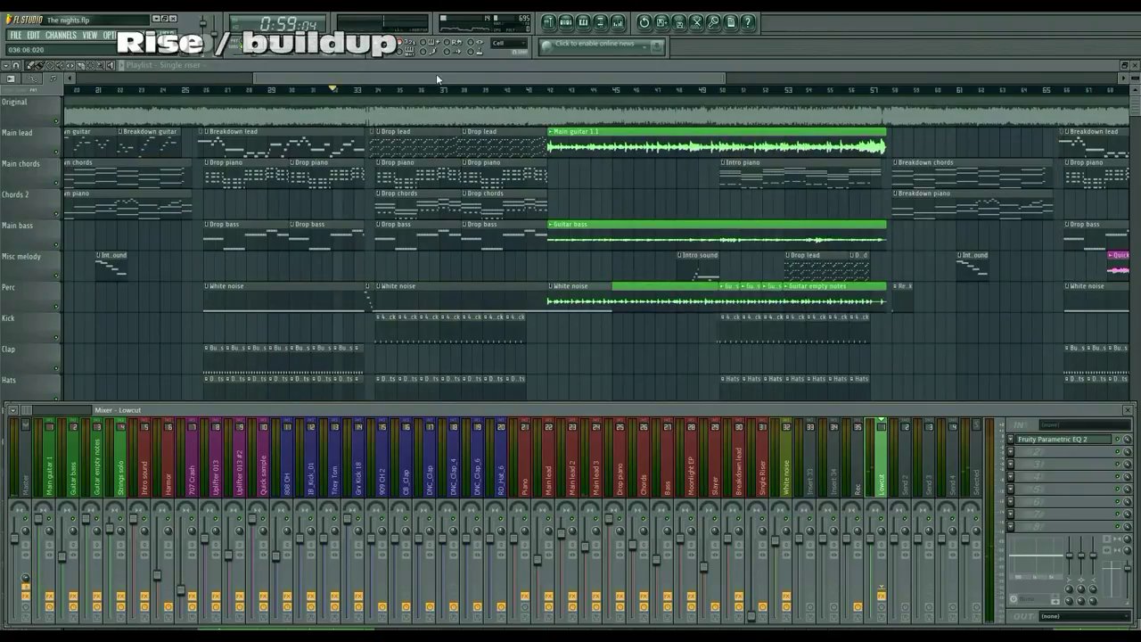
{"action": "key", "text": "F9"}
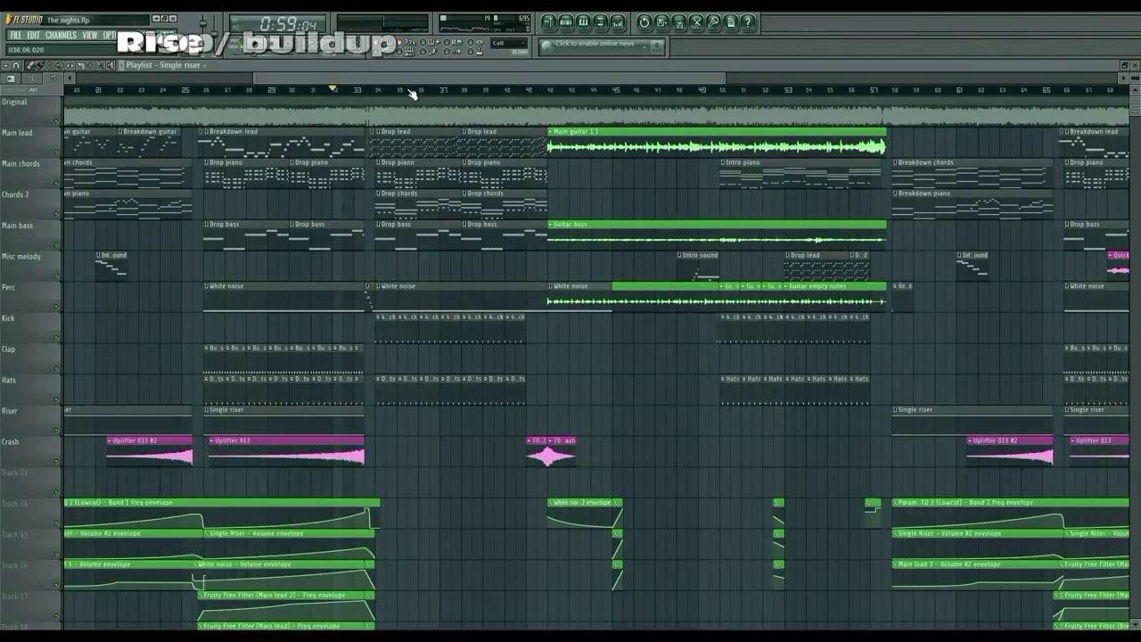
Step: Play the drop from bar 34, soloing the Chords 2 track and the Main lead track in turn
{"action": "left_click", "coordinate": [378, 91]}
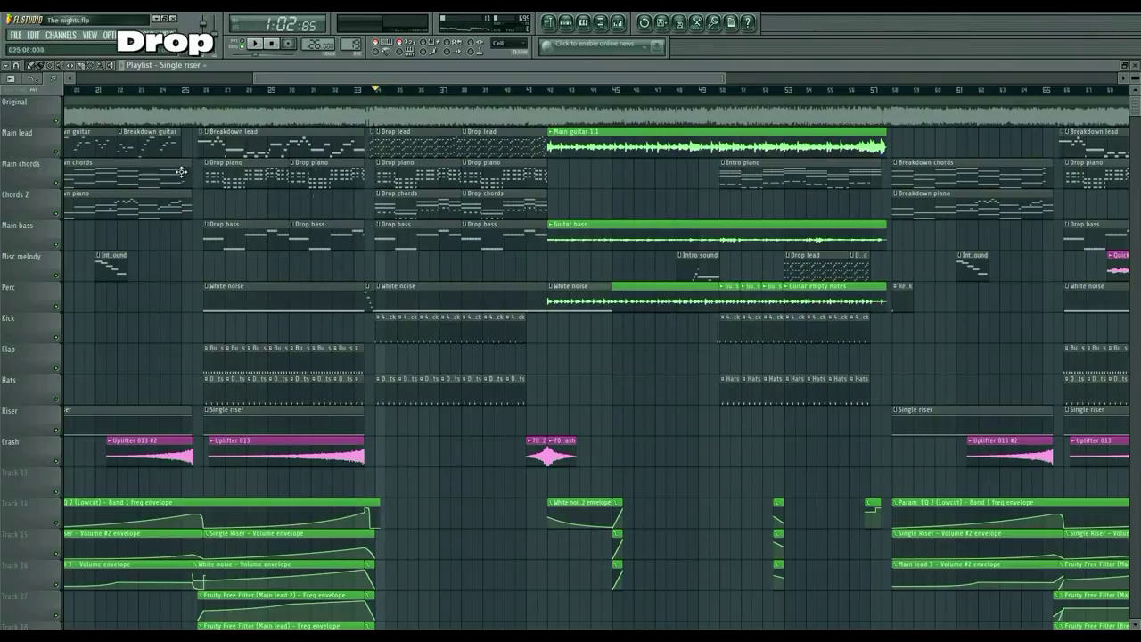
{"action": "right_click", "coordinate": [58, 214]}
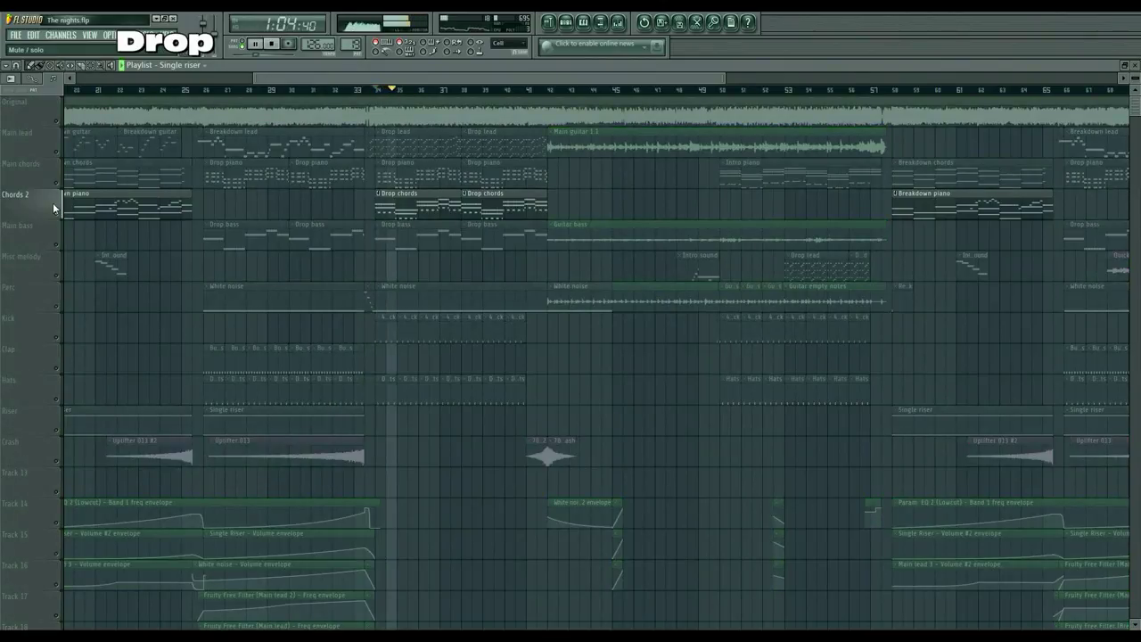
{"action": "right_click", "coordinate": [59, 156]}
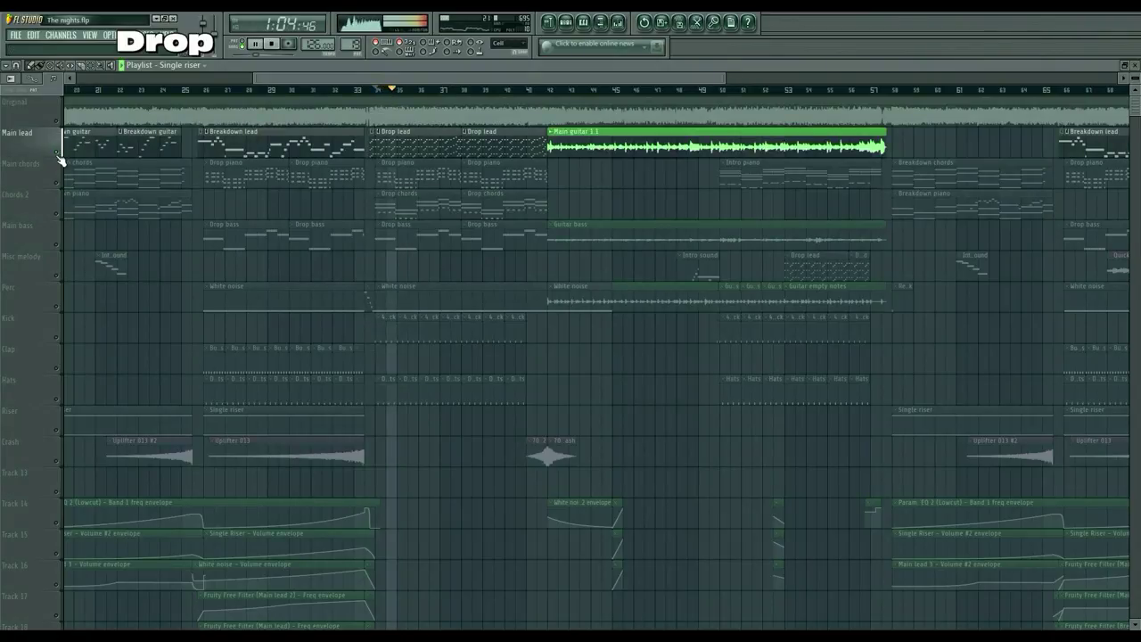
Step: Show the Drop lead pattern's channels and open the Main lead, Main lead 2 and Main lead 3 synths
{"action": "left_click", "coordinate": [1134, 66]}
{"action": "left_click", "coordinate": [618, 22]}
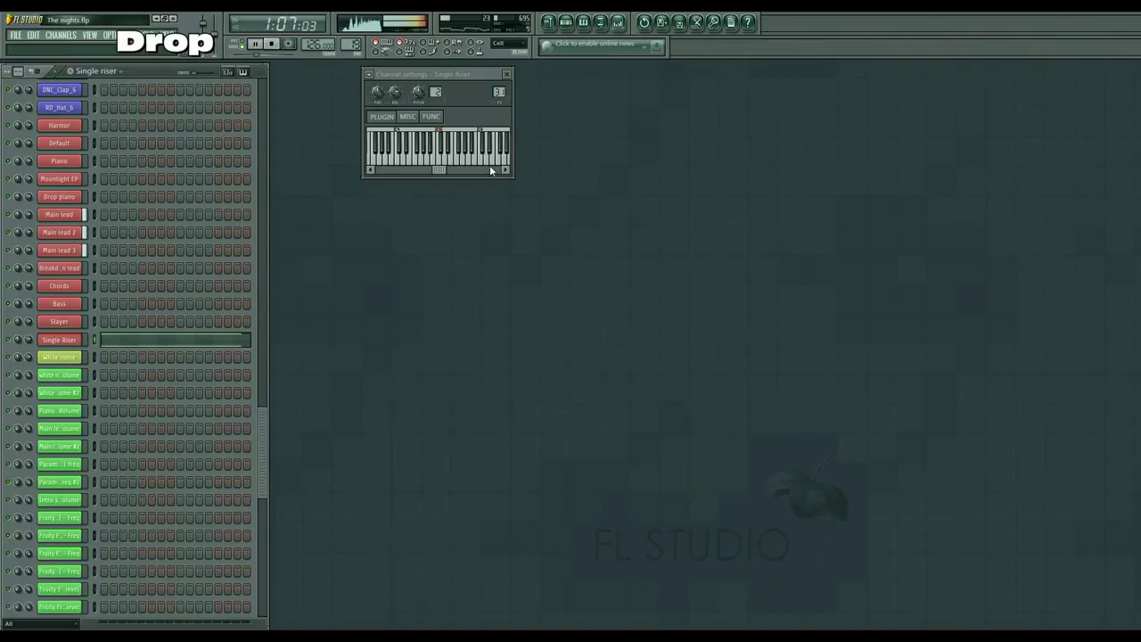
{"action": "left_click", "coordinate": [549, 21]}
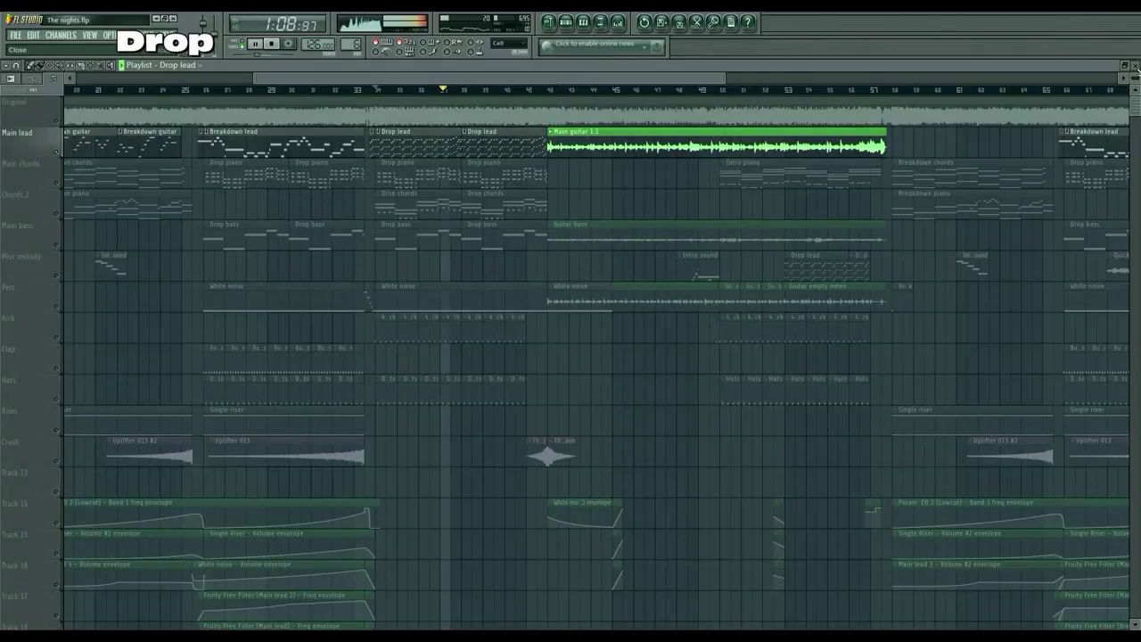
{"action": "left_click", "coordinate": [1125, 65]}
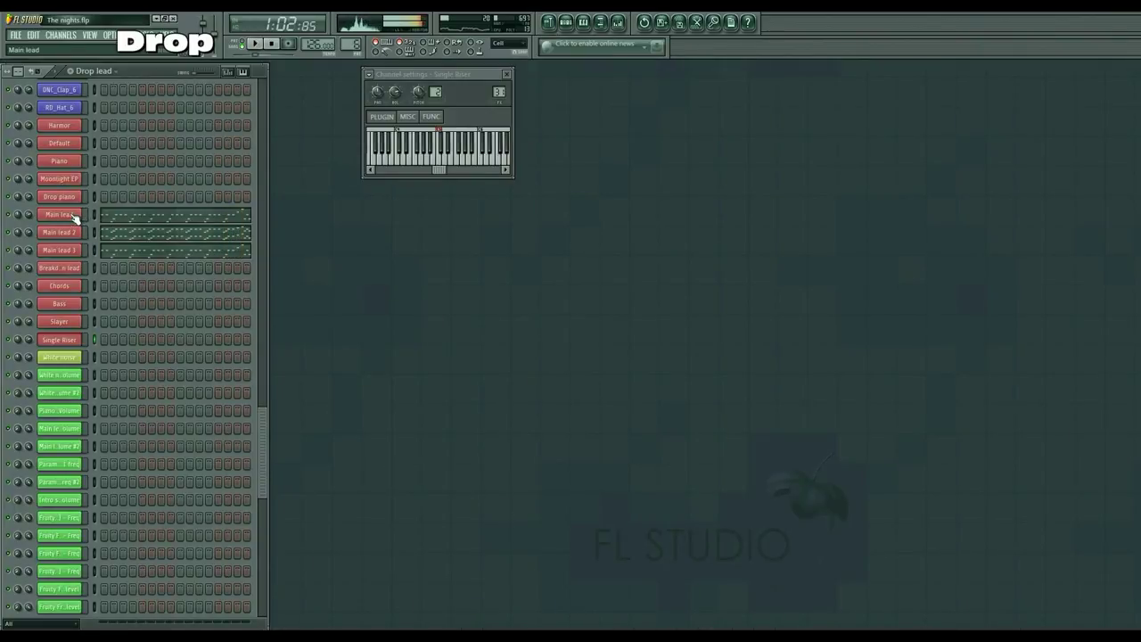
{"action": "left_click", "coordinate": [75, 218]}
{"action": "left_click", "coordinate": [75, 234]}
{"action": "left_click", "coordinate": [73, 253]}
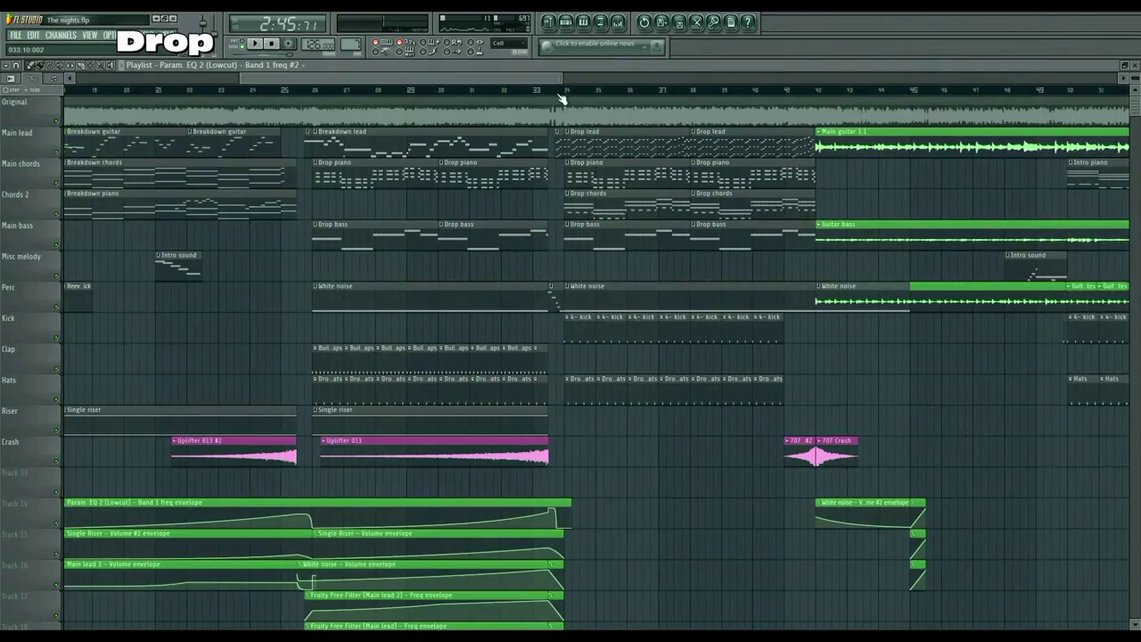
Step: Open the short tom fill clip on the Perc track just before the drop in the piano roll and play it
{"action": "left_click", "coordinate": [550, 90]}
{"action": "double_click", "coordinate": [556, 297]}
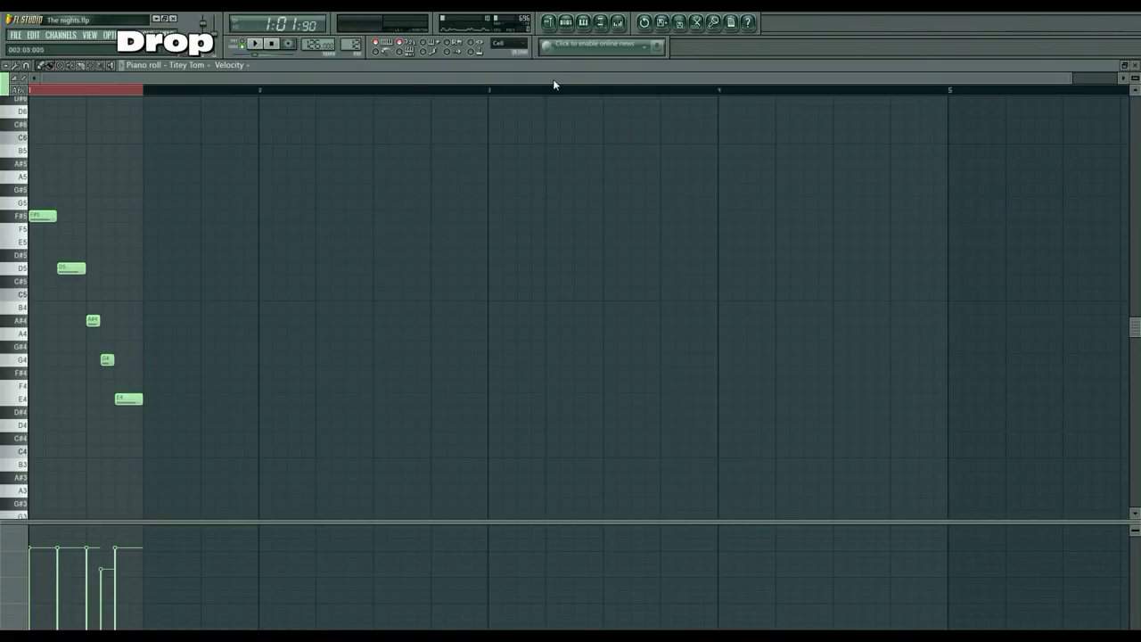
{"action": "left_click", "coordinate": [254, 44]}
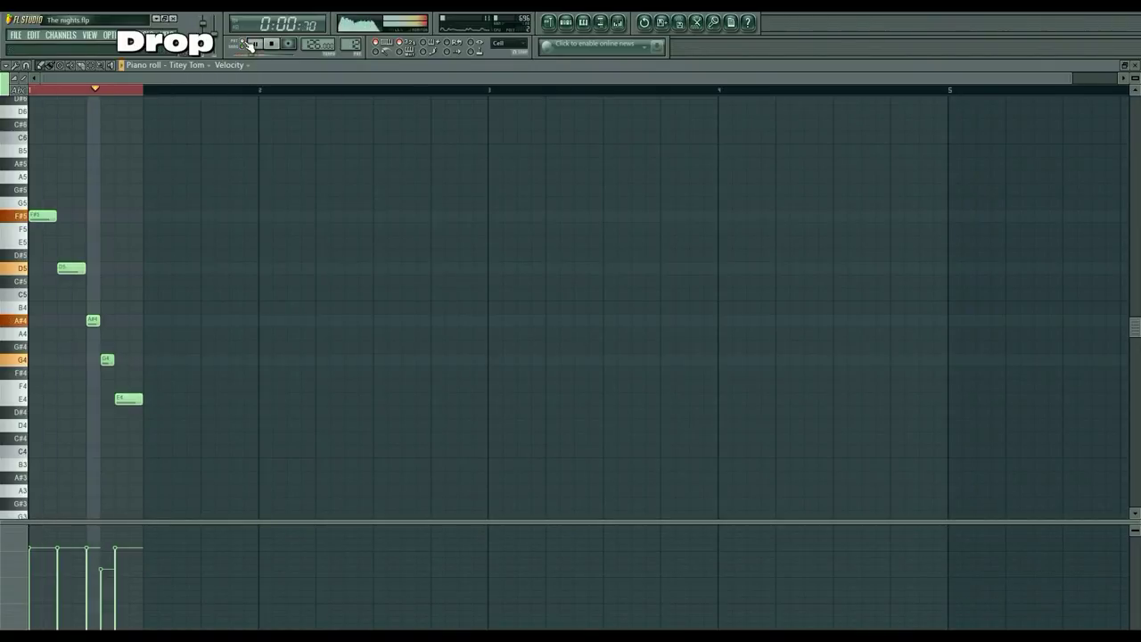
{"action": "left_click", "coordinate": [1134, 66]}
Step: Play the transition into the drop from shortly after bar 33 with all playlist tracks on
{"action": "left_click", "coordinate": [558, 93]}
{"action": "key", "text": "F6"}
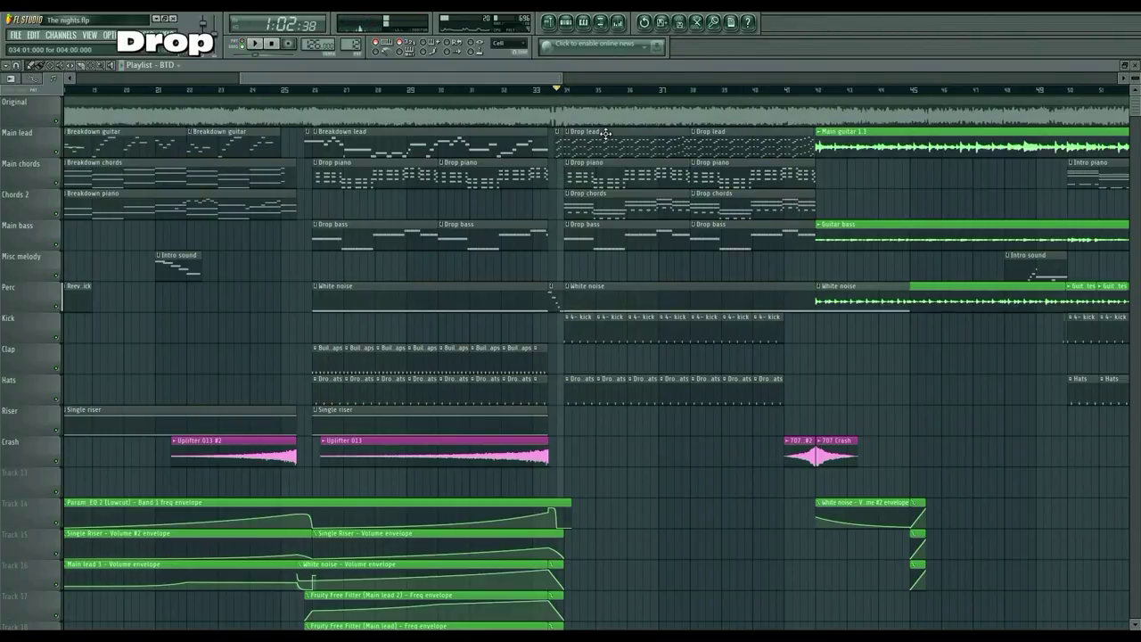
{"action": "key", "text": "space"}
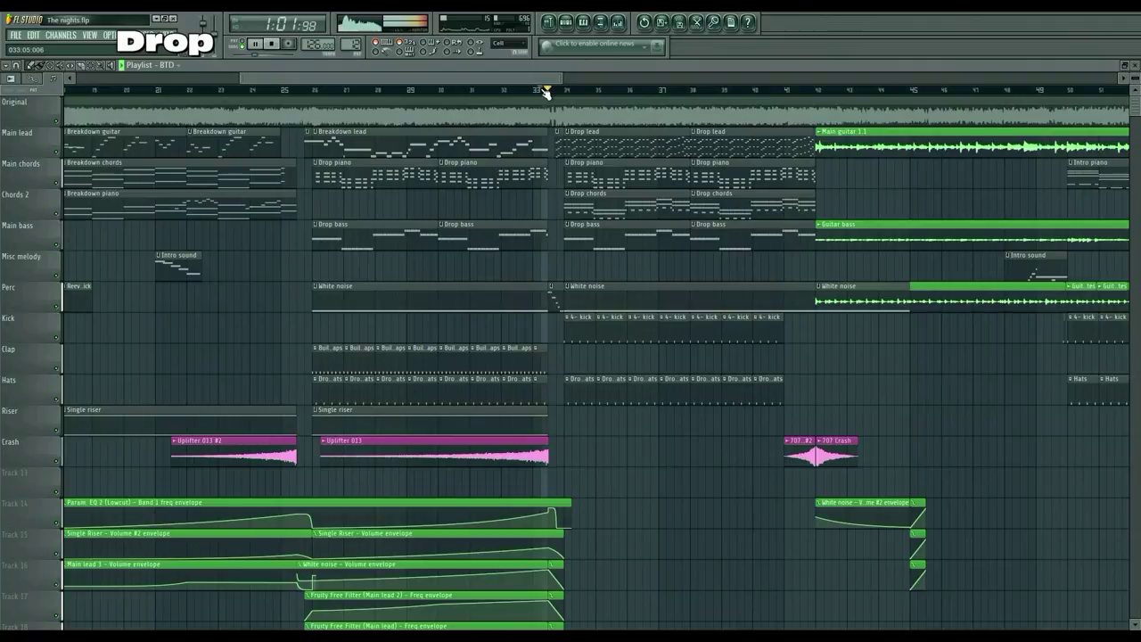
Step: Solo the Main chords track and play the drop from bar 34
{"action": "key", "text": "space"}
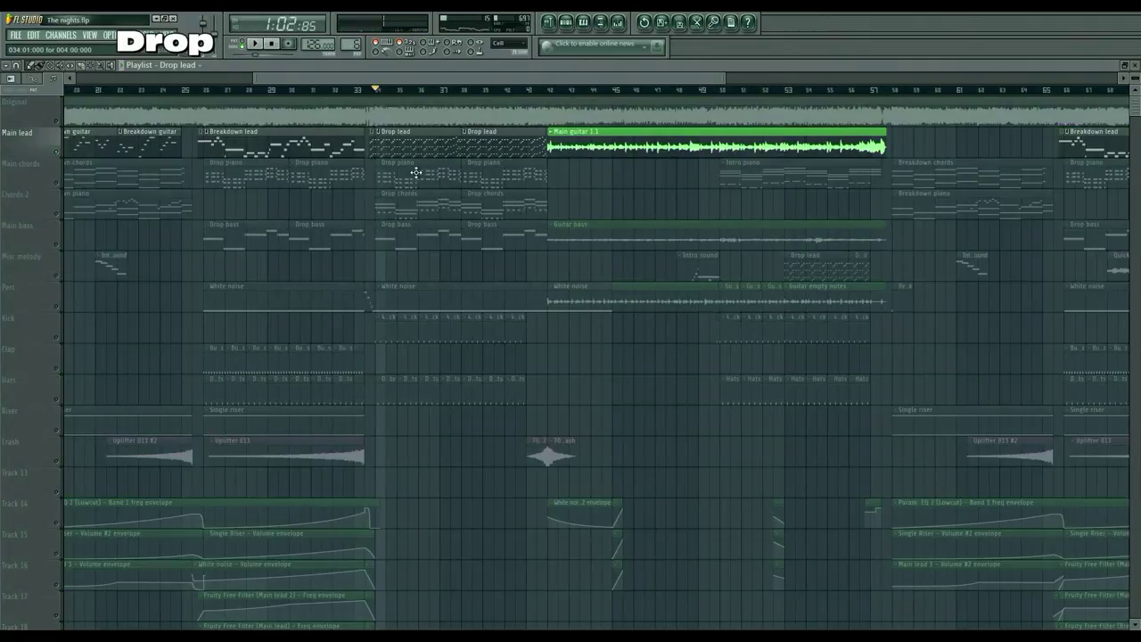
{"action": "right_click", "coordinate": [61, 182]}
{"action": "left_click", "coordinate": [56, 181]}
{"action": "right_click", "coordinate": [54, 181]}
{"action": "key", "text": "space"}
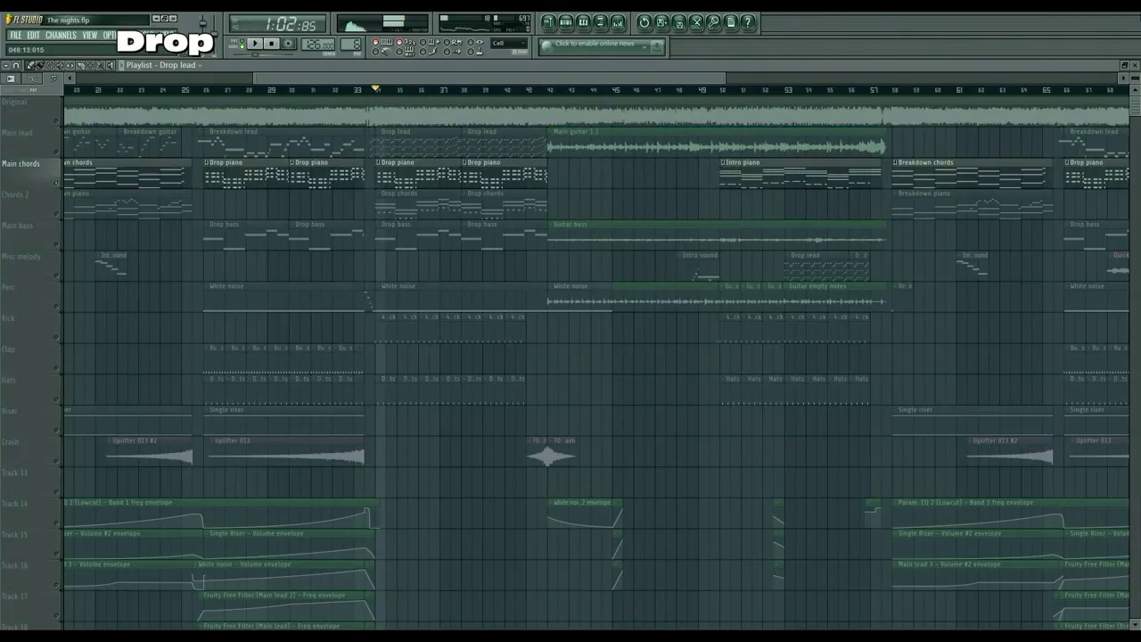
Step: Show the Drop piano pattern's channels and inspect the Piano and Drop piano instruments, previewing a note on the Drop piano
{"action": "double_click", "coordinate": [232, 186]}
{"action": "left_click_drag", "start_coordinate": [266, 153], "coordinate": [270, 122]}
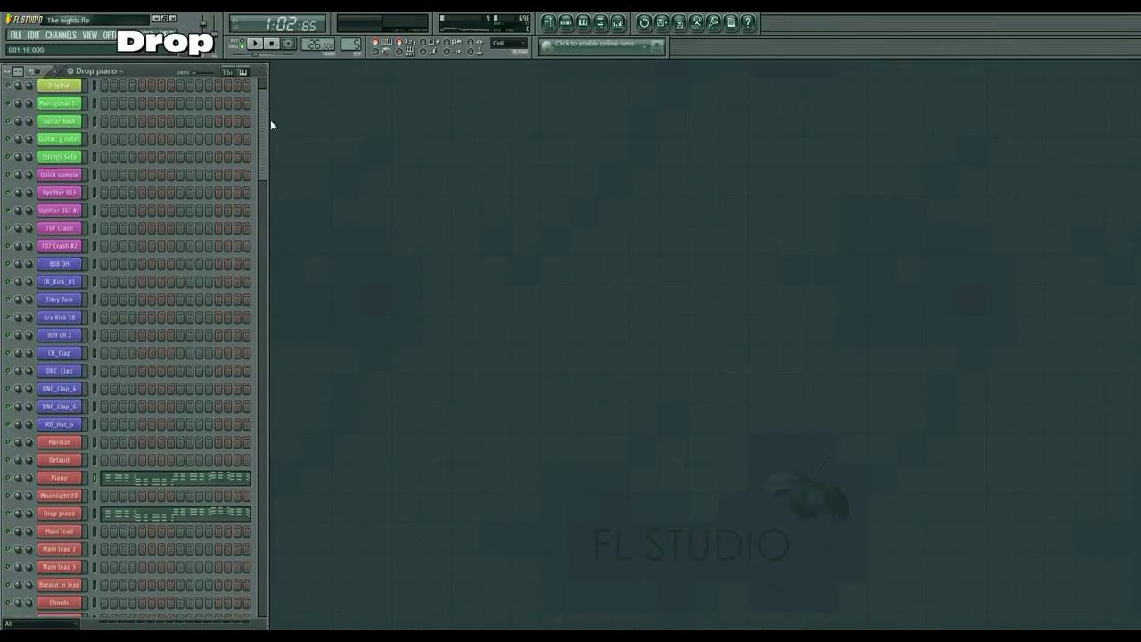
{"action": "left_click", "coordinate": [78, 476]}
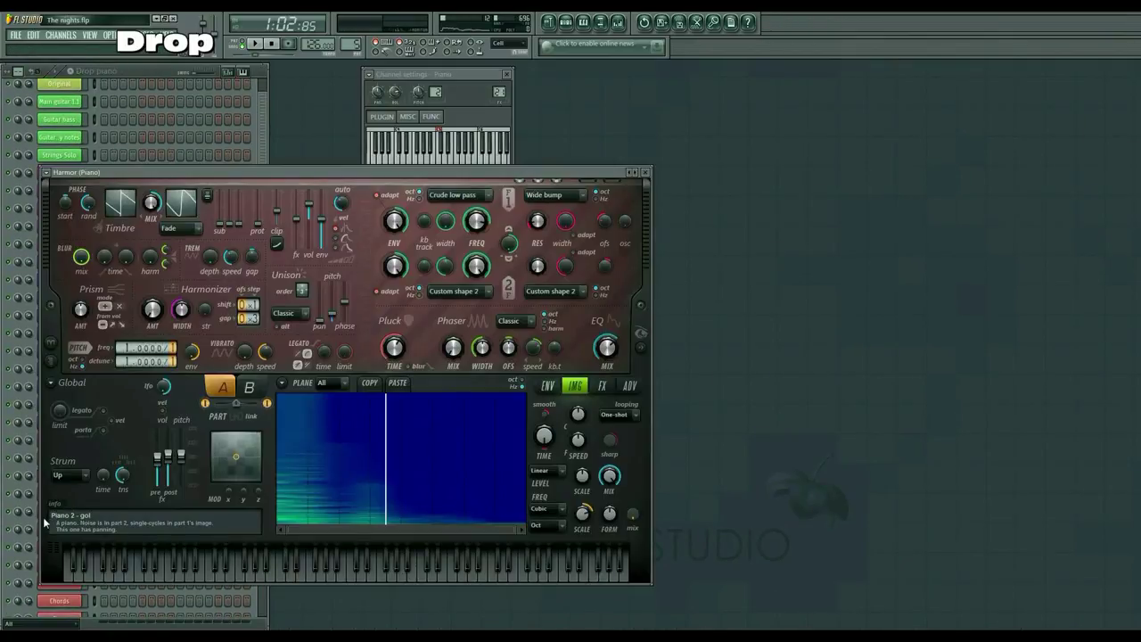
{"action": "left_click", "coordinate": [42, 515]}
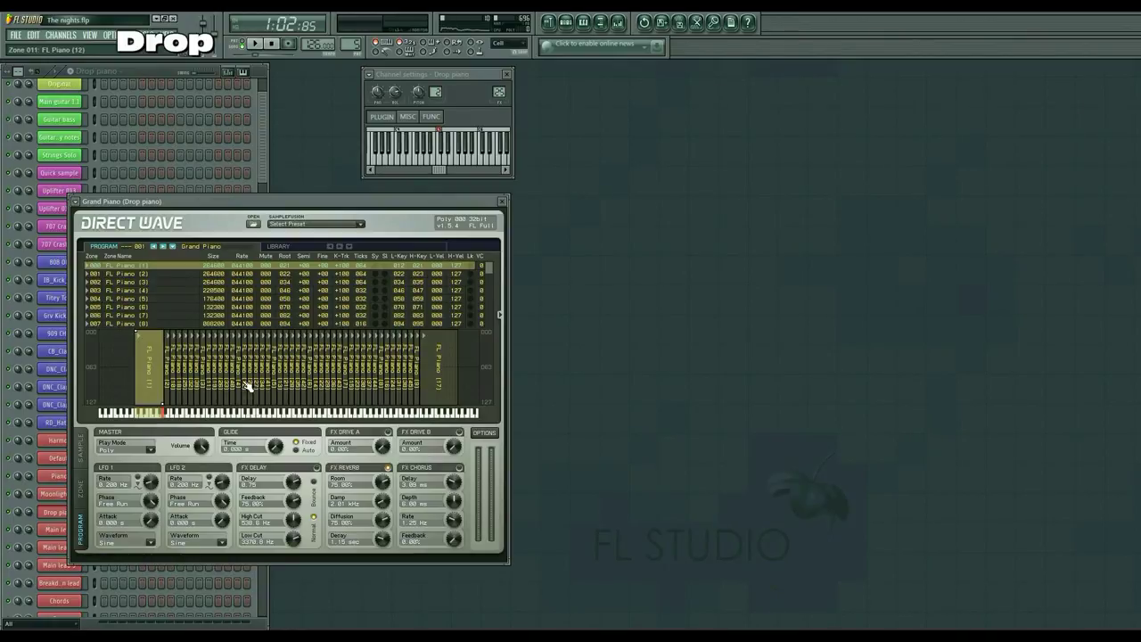
{"action": "left_click", "coordinate": [267, 414]}
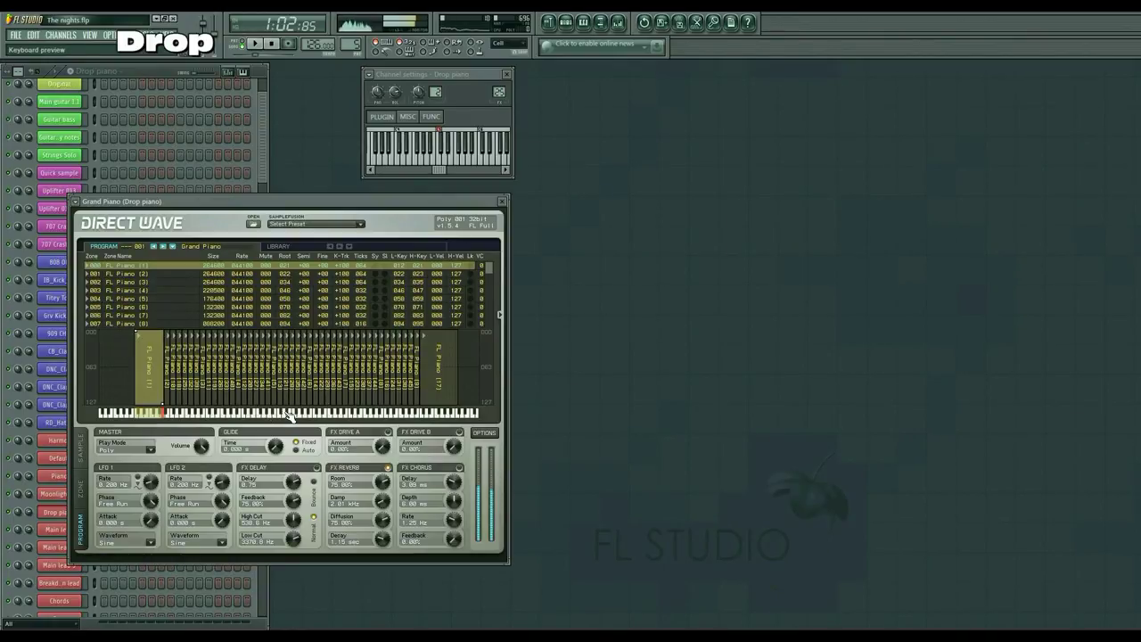
{"action": "left_click", "coordinate": [501, 201]}
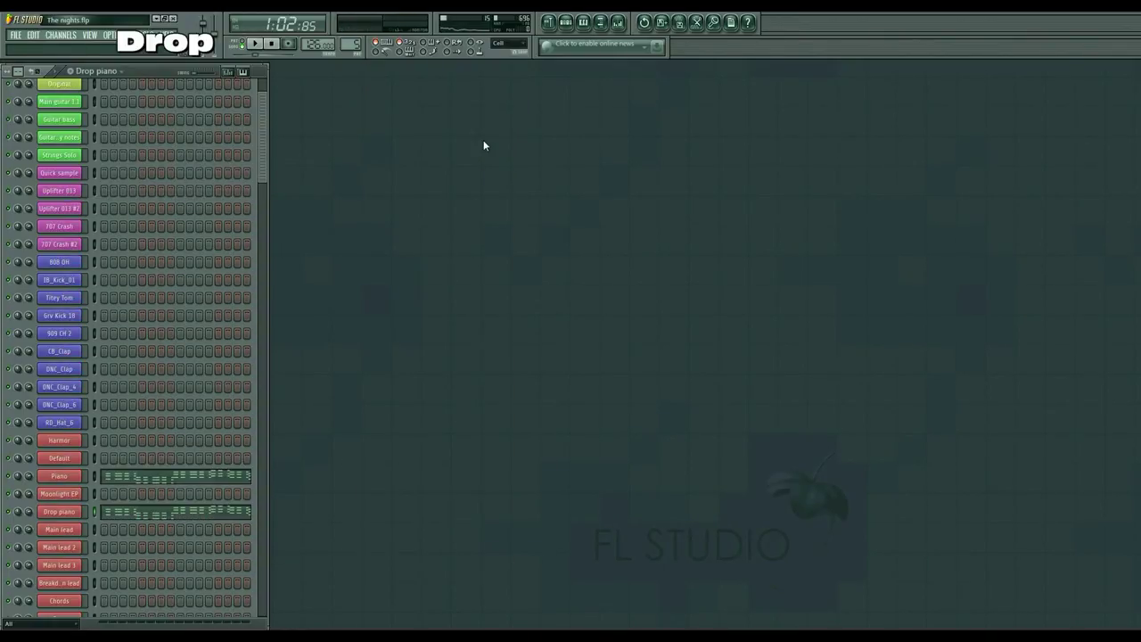
{"action": "left_click", "coordinate": [49, 513]}
{"action": "left_click", "coordinate": [501, 200]}
{"action": "left_click", "coordinate": [554, 16]}
Step: Play the drop with Main chords soloed, bringing in the Chords 2, Main lead and Main bass tracks one by one
{"action": "key", "text": "space"}
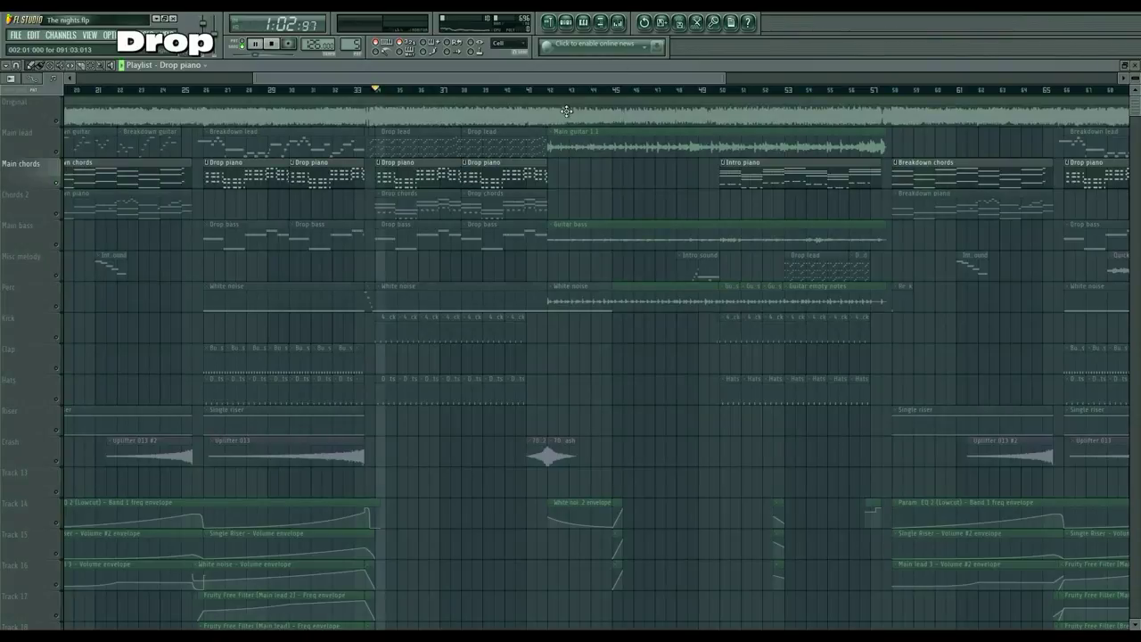
{"action": "left_click", "coordinate": [58, 214]}
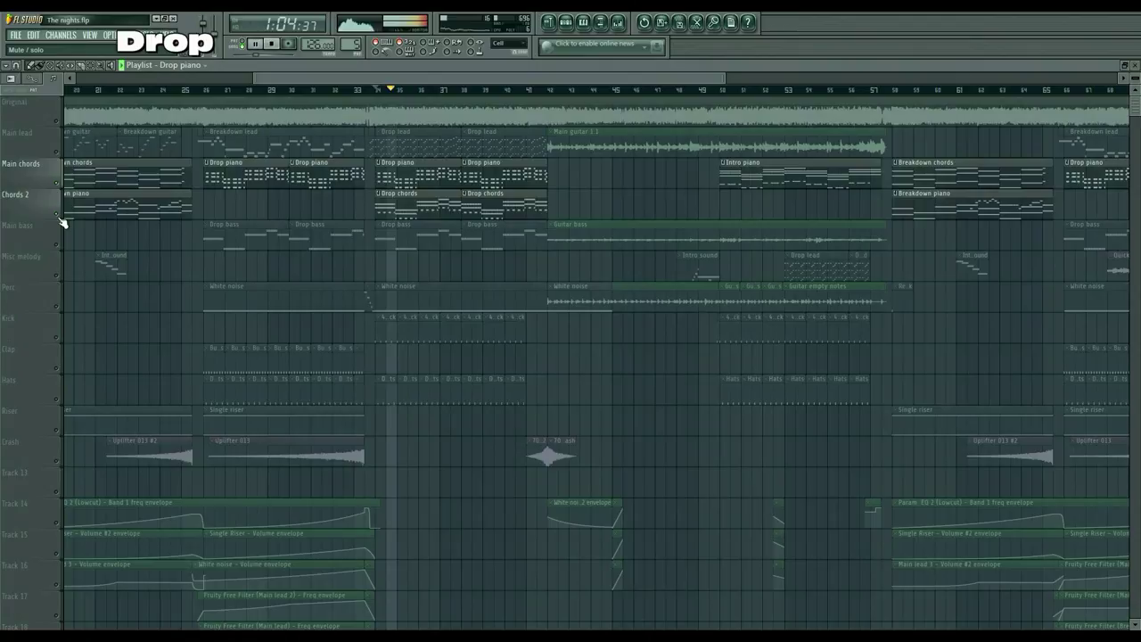
{"action": "left_click", "coordinate": [60, 151]}
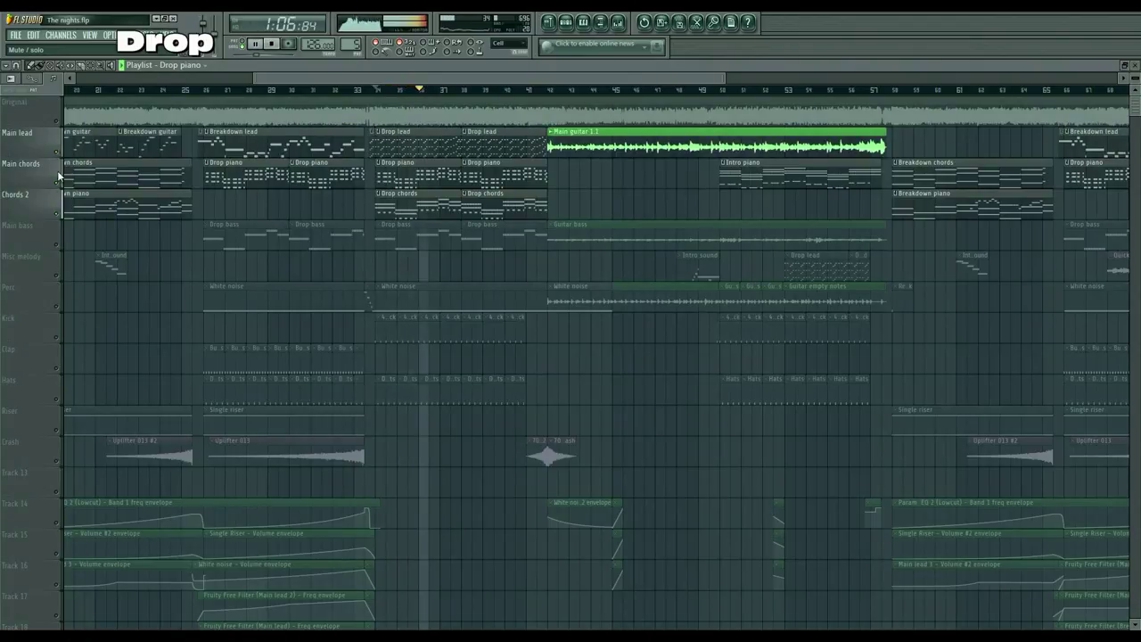
{"action": "left_click", "coordinate": [59, 245]}
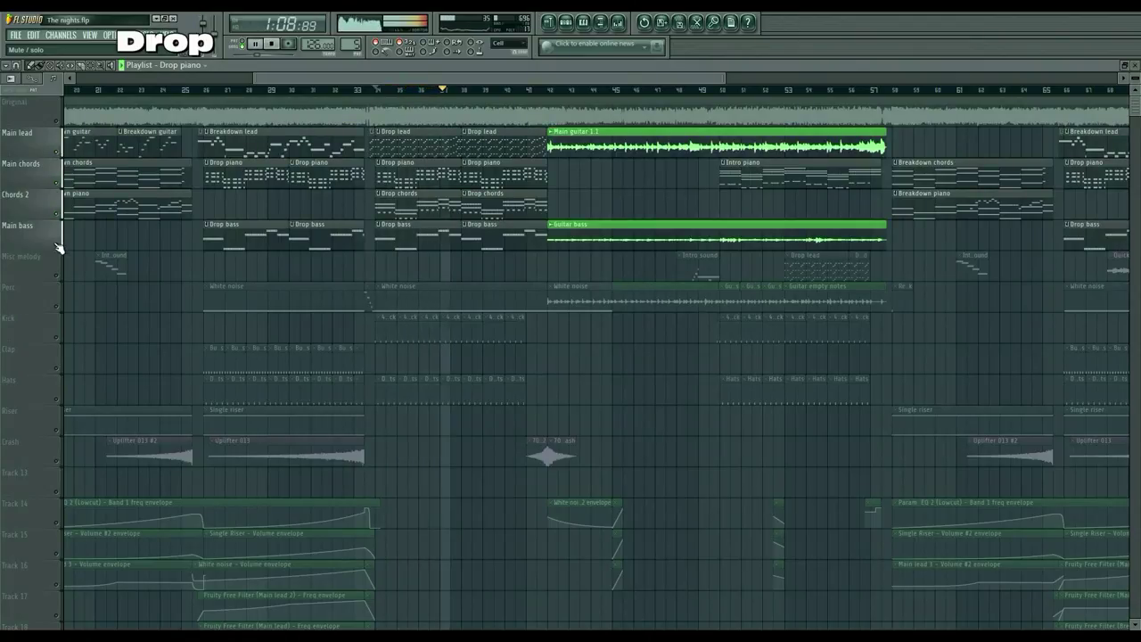
Step: Solo the Kick track and the Hats track of the drop in turn, and play both together
{"action": "right_click", "coordinate": [59, 339]}
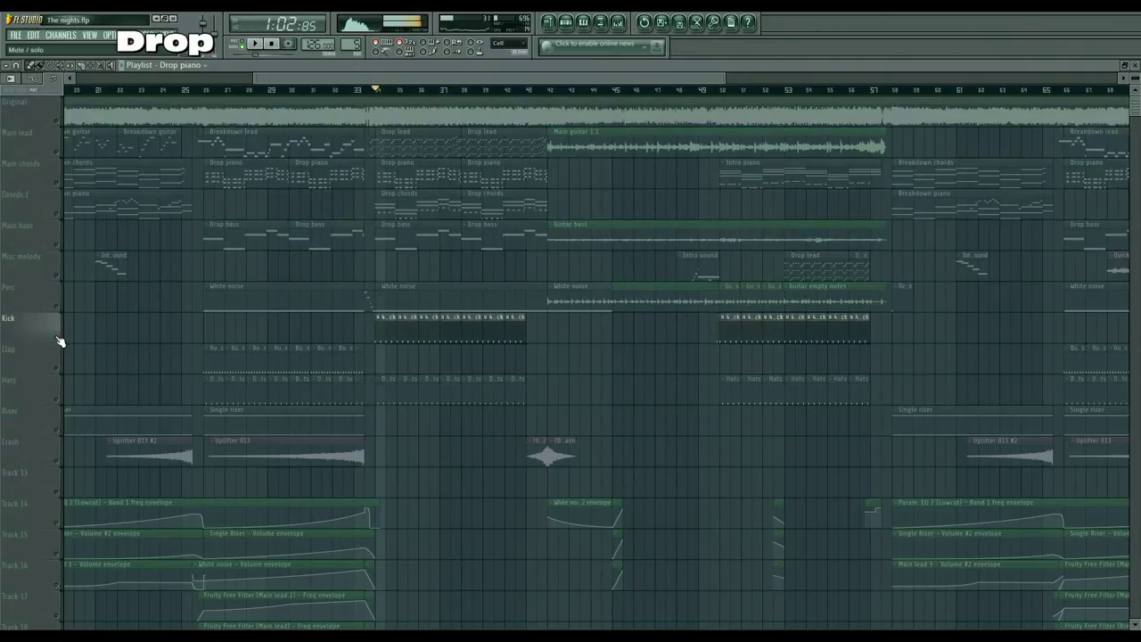
{"action": "right_click", "coordinate": [57, 402]}
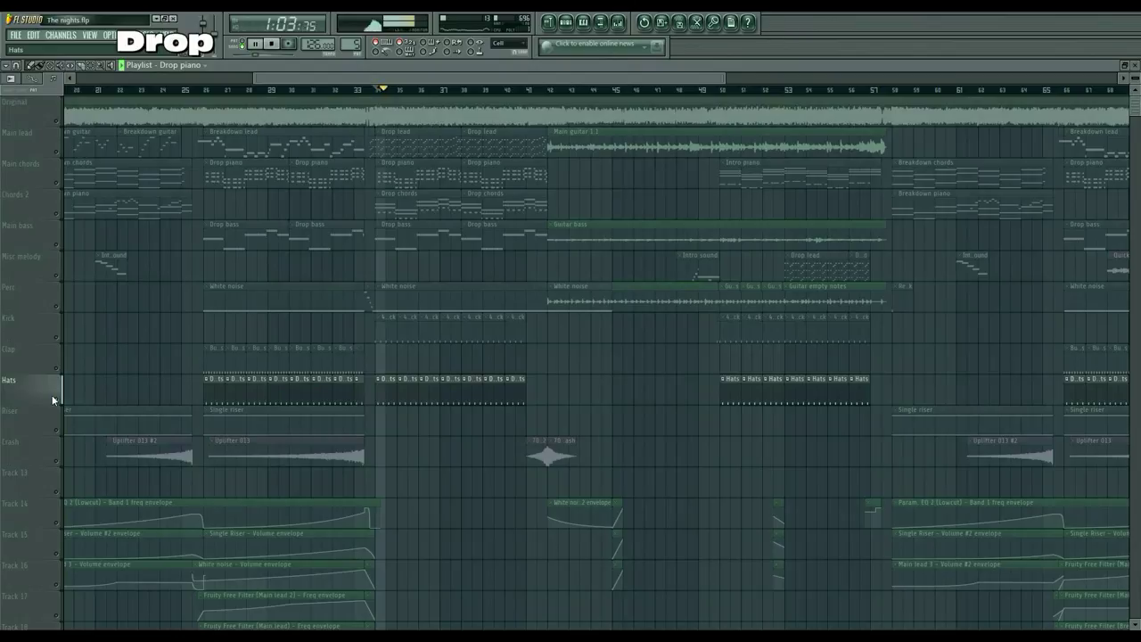
{"action": "left_click", "coordinate": [56, 318]}
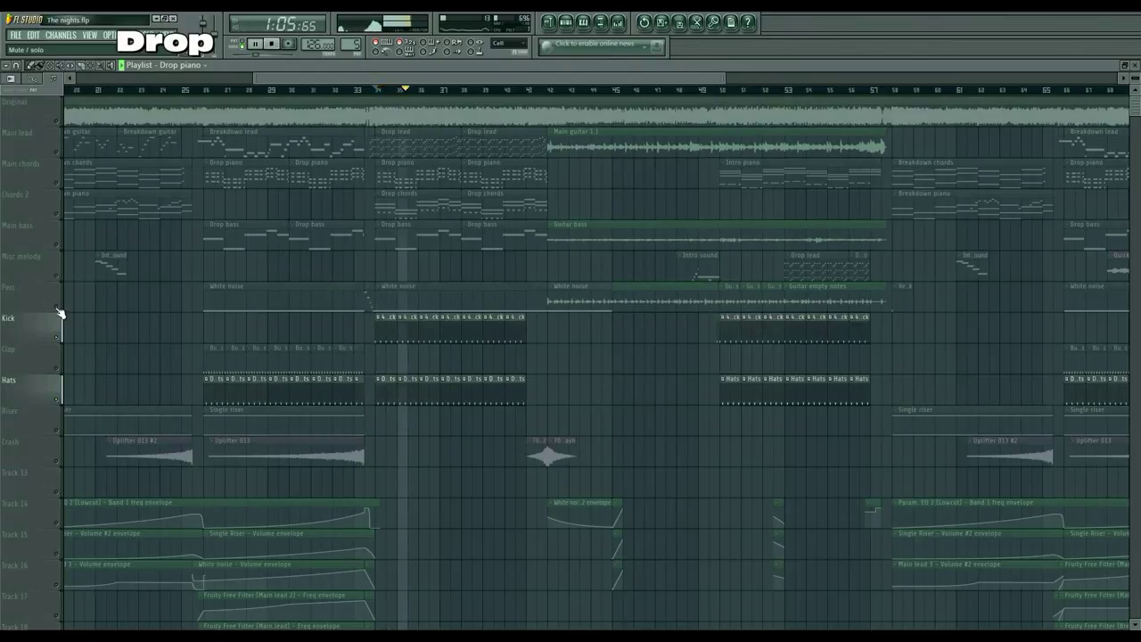
Step: Solo the Perc track and play its White noise clip in the drop from bar 34
{"action": "left_click", "coordinate": [58, 311]}
{"action": "right_click", "coordinate": [58, 311]}
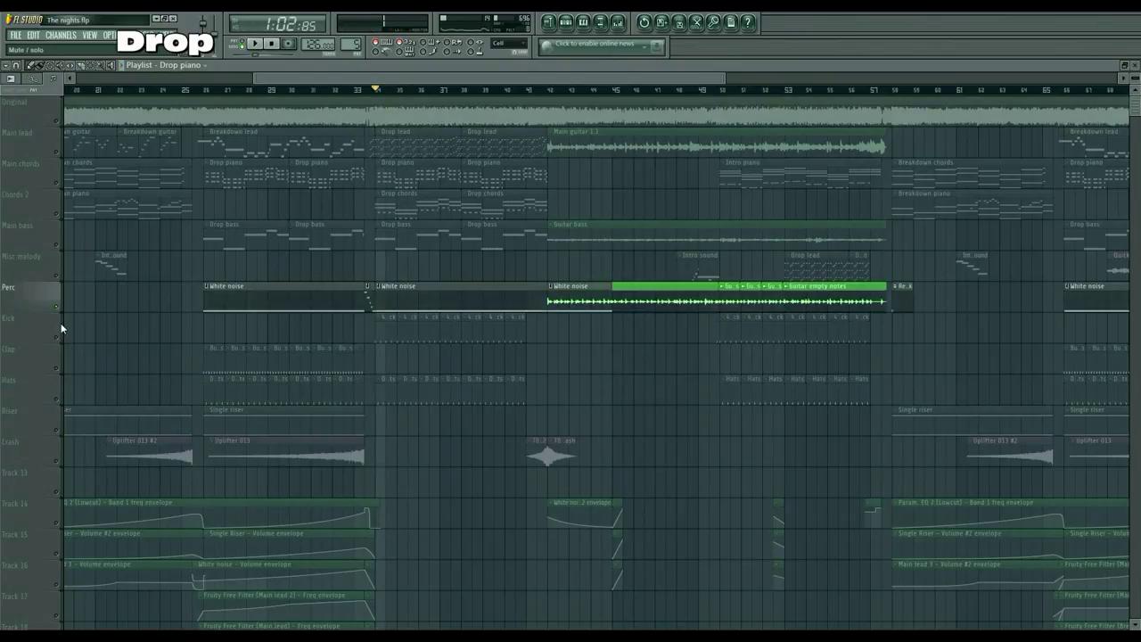
{"action": "right_click", "coordinate": [58, 309]}
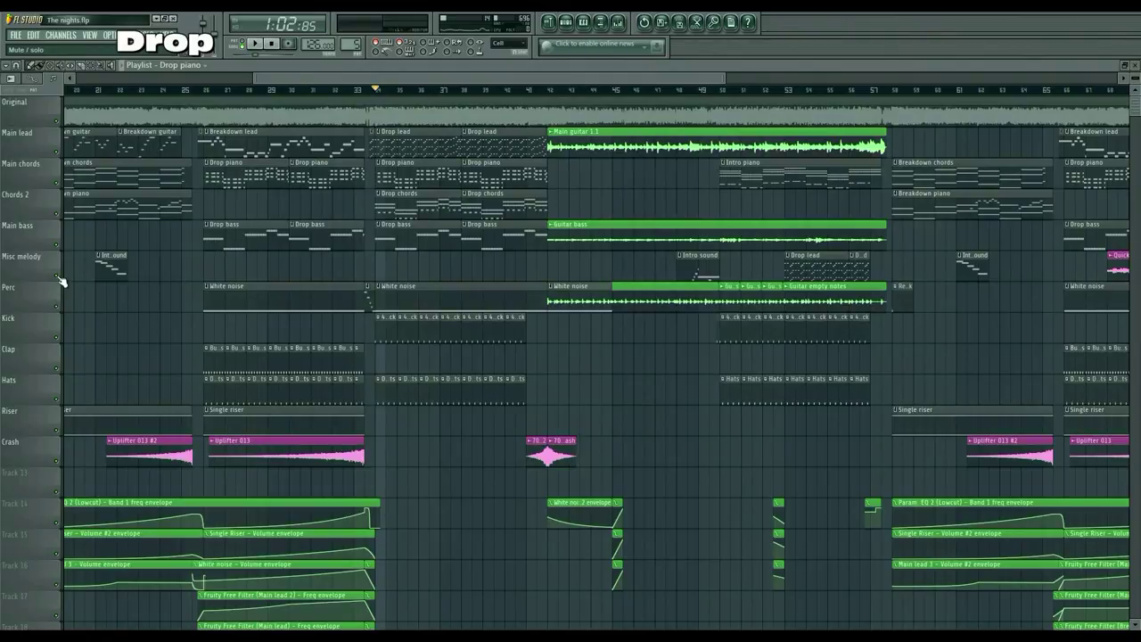
{"action": "right_click", "coordinate": [59, 308]}
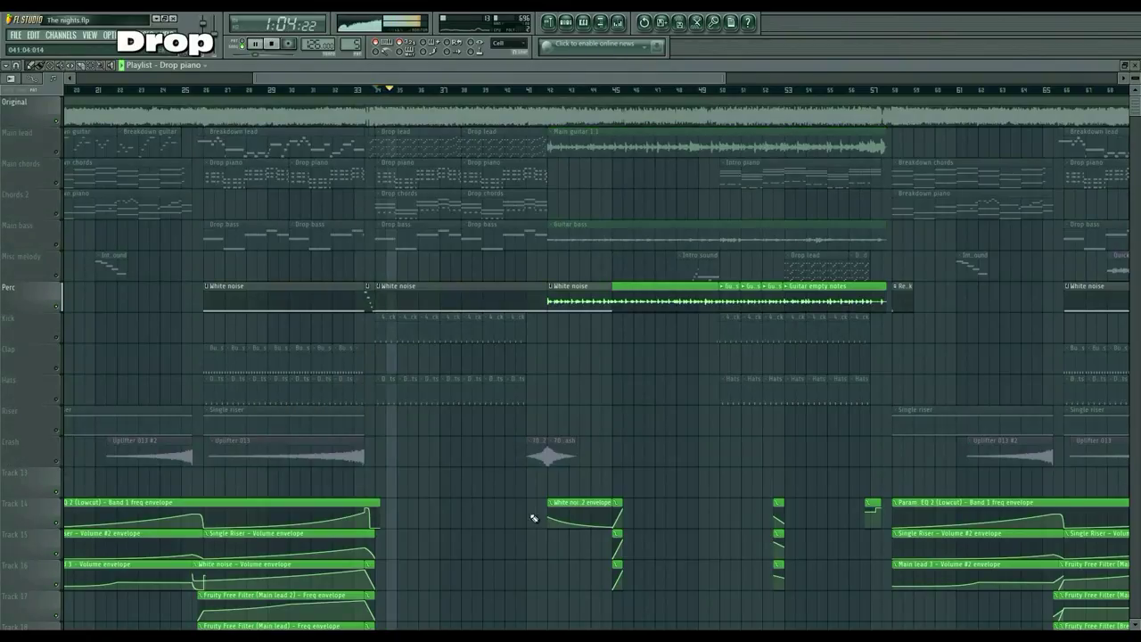
Step: Examine the section after the drop, including the Main guitar 1.1, Guitar bass and Misc melody track's Drop lead clips
{"action": "scroll", "coordinate": [499, 516], "scroll_direction": "down", "scroll_amount": 5}
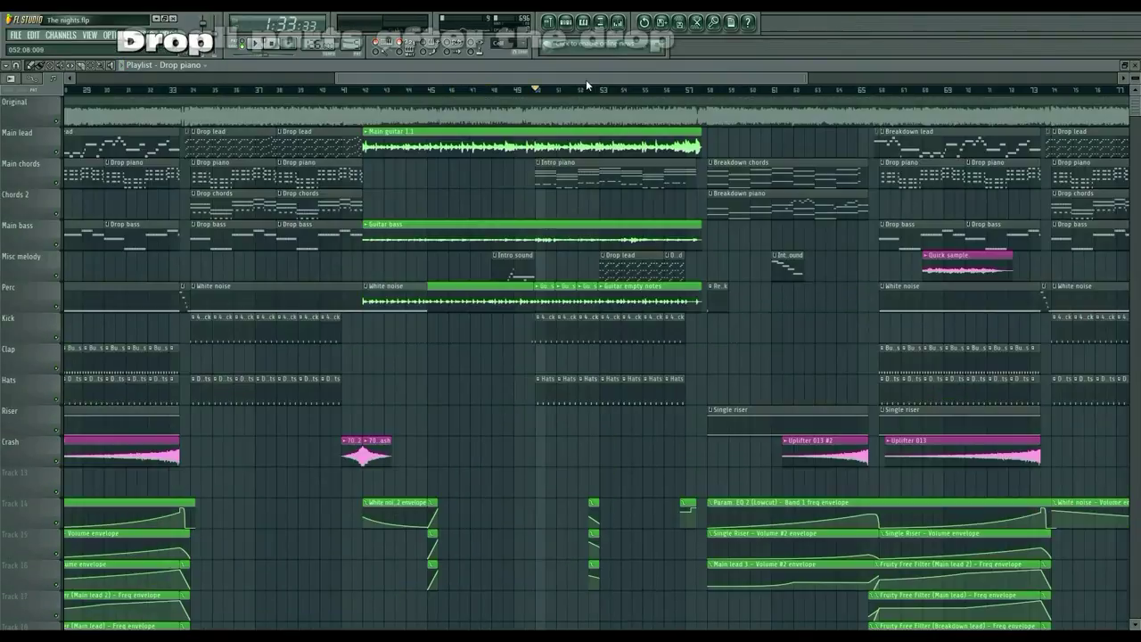
{"action": "left_click_drag", "start_coordinate": [586, 79], "coordinate": [613, 80]}
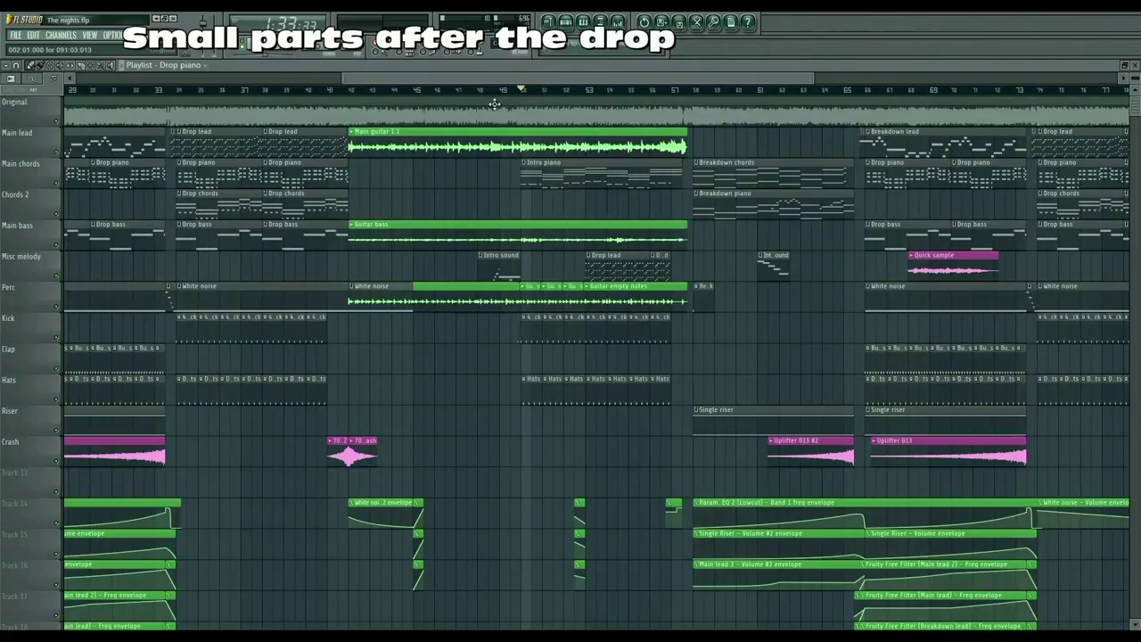
{"action": "left_click", "coordinate": [429, 145]}
{"action": "left_click", "coordinate": [435, 235]}
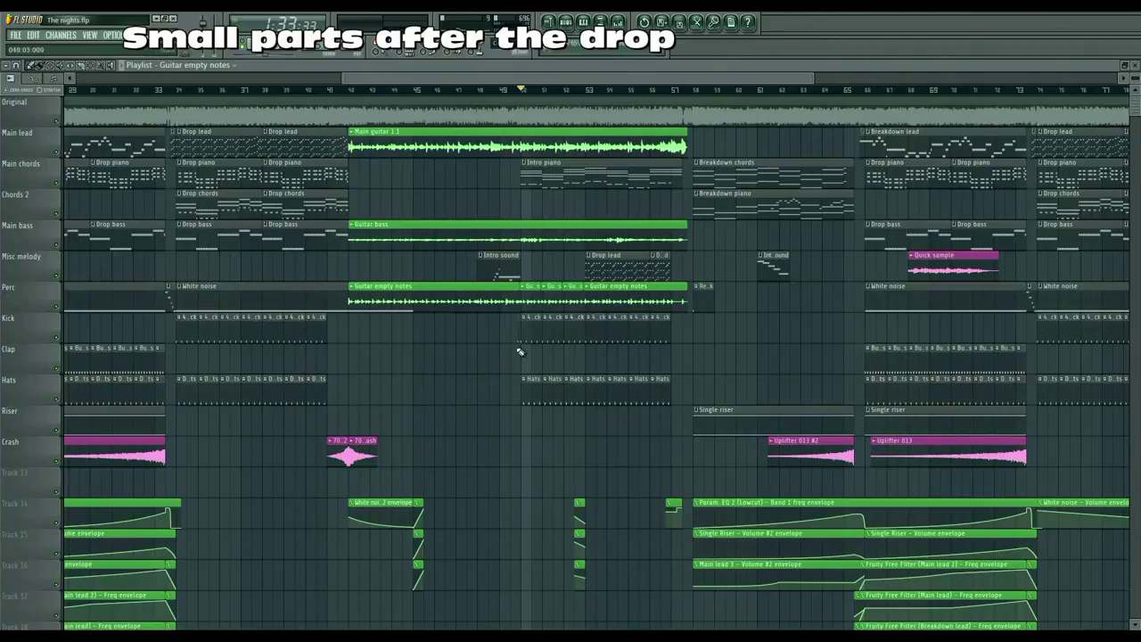
{"action": "left_click", "coordinate": [603, 271]}
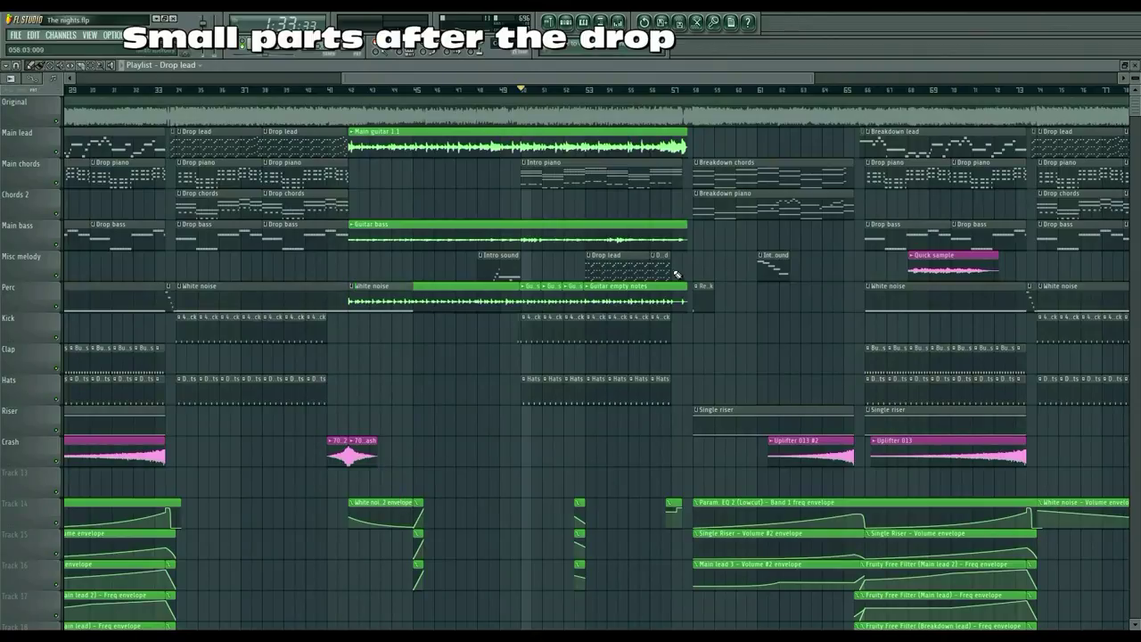
Step: Play the post-drop section around bar 53, where the Drop lead clip starts on the Misc melody track
{"action": "left_click", "coordinate": [589, 92]}
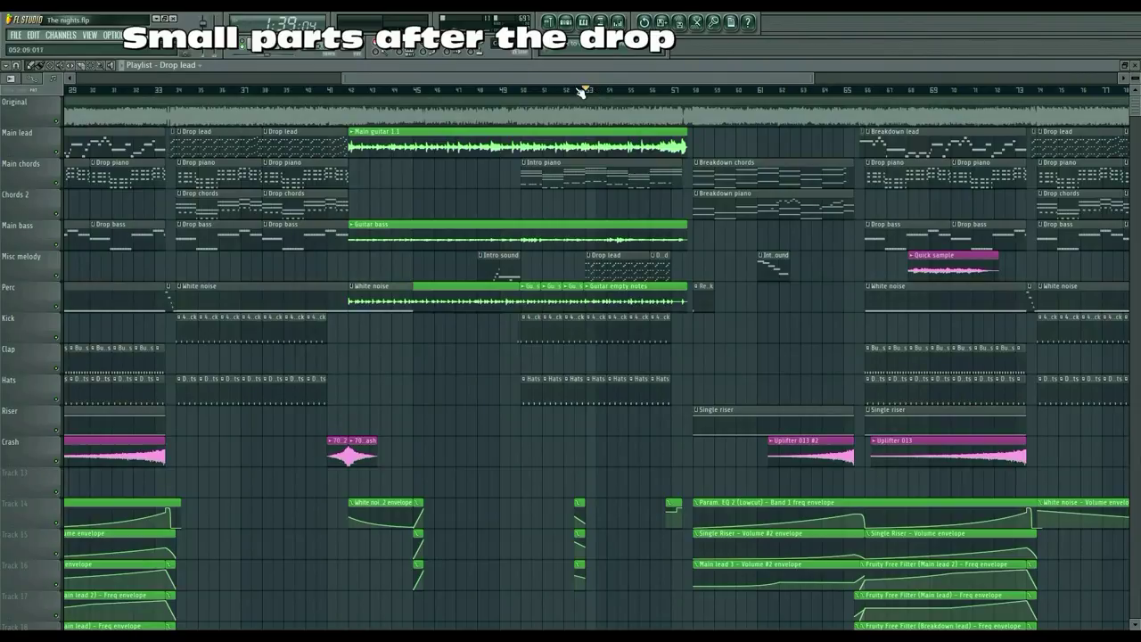
{"action": "left_click", "coordinate": [580, 92]}
{"action": "key", "text": "space"}
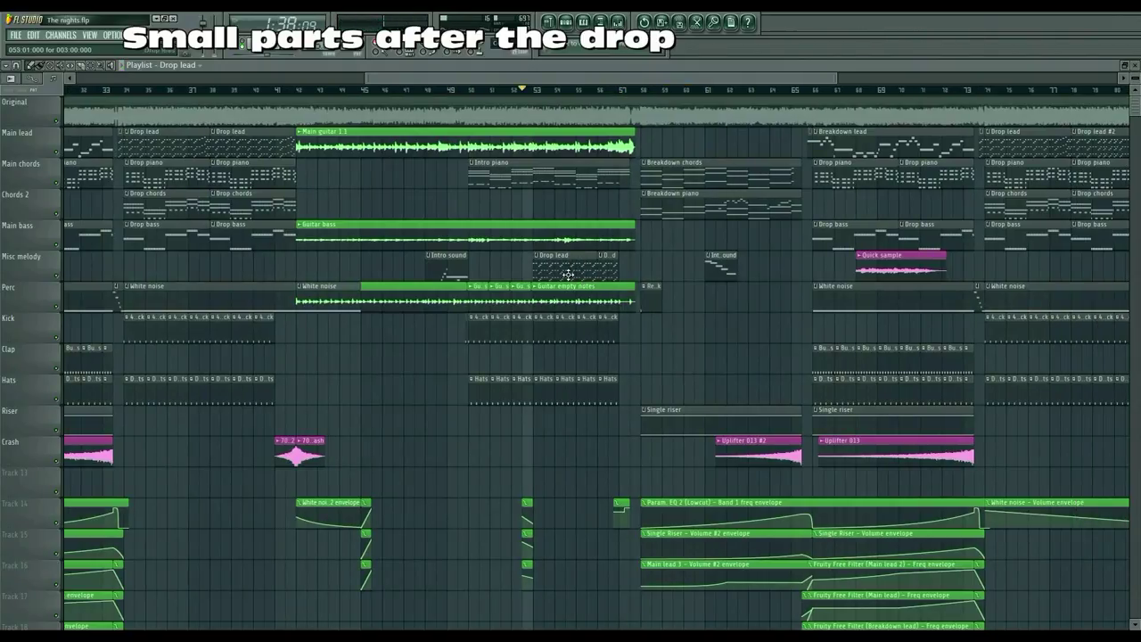
Step: Compare the second breakdown from bar 58 with the first breakdown and its Breakdown guitar clips
{"action": "left_click_drag", "start_coordinate": [591, 79], "coordinate": [273, 80]}
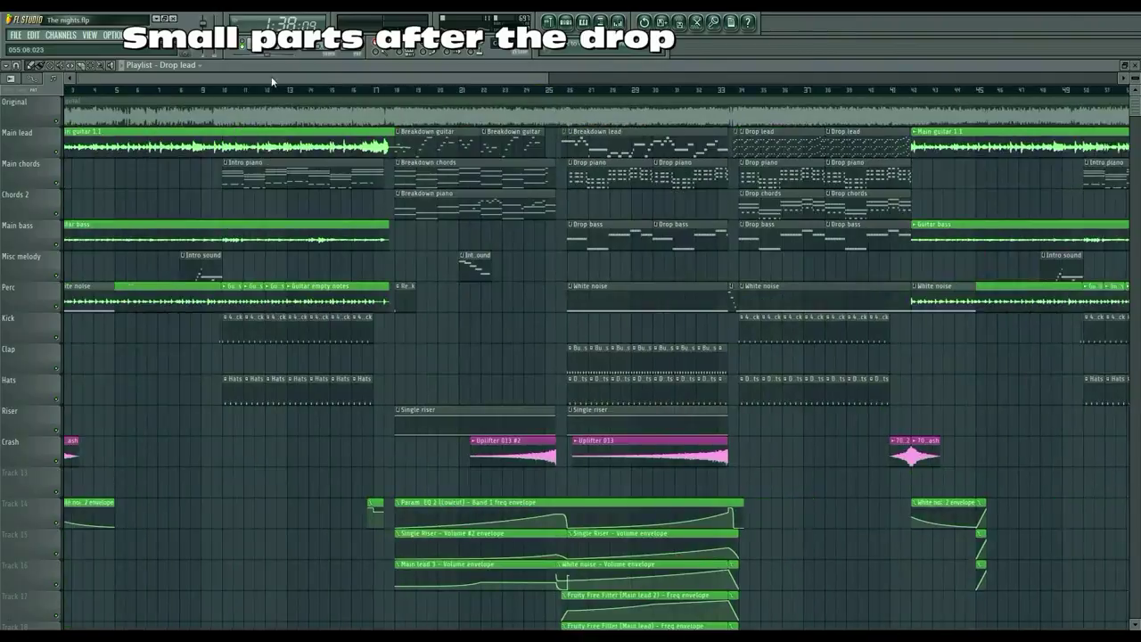
{"action": "left_click_drag", "start_coordinate": [434, 84], "coordinate": [710, 91]}
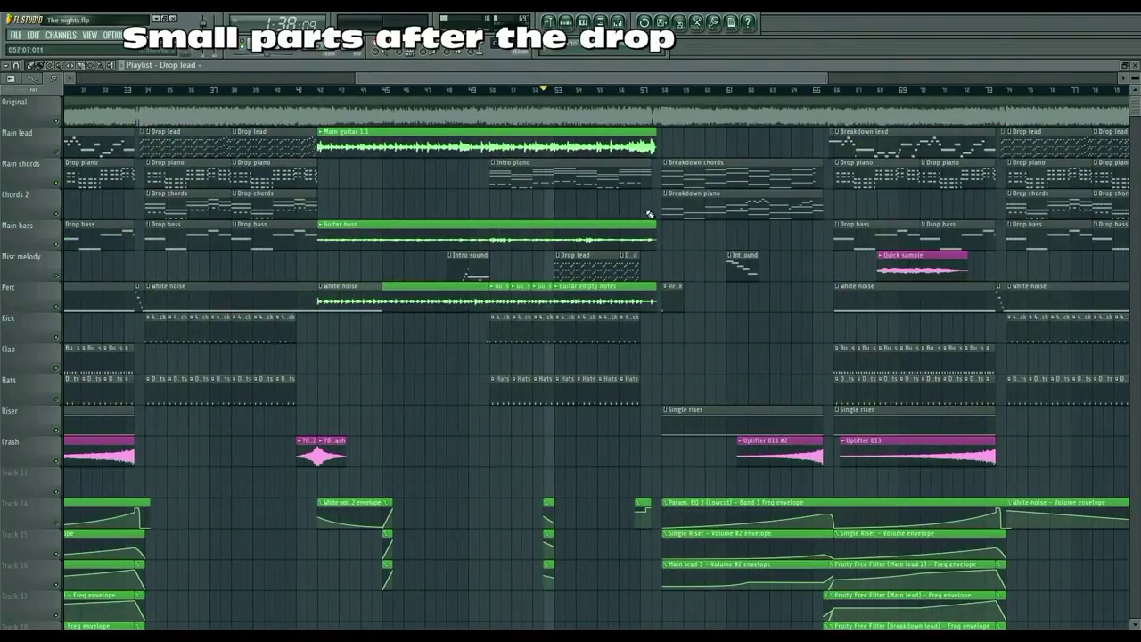
{"action": "left_click", "coordinate": [665, 89]}
{"action": "left_click_drag", "start_coordinate": [825, 81], "coordinate": [787, 78]}
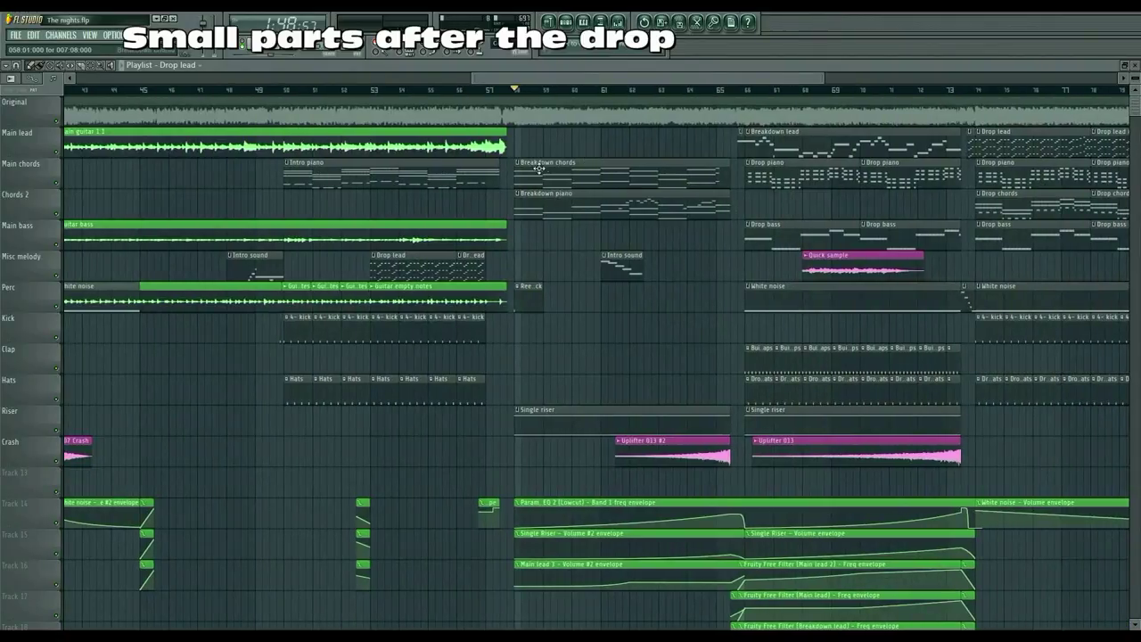
{"action": "left_click_drag", "start_coordinate": [615, 81], "coordinate": [183, 80]}
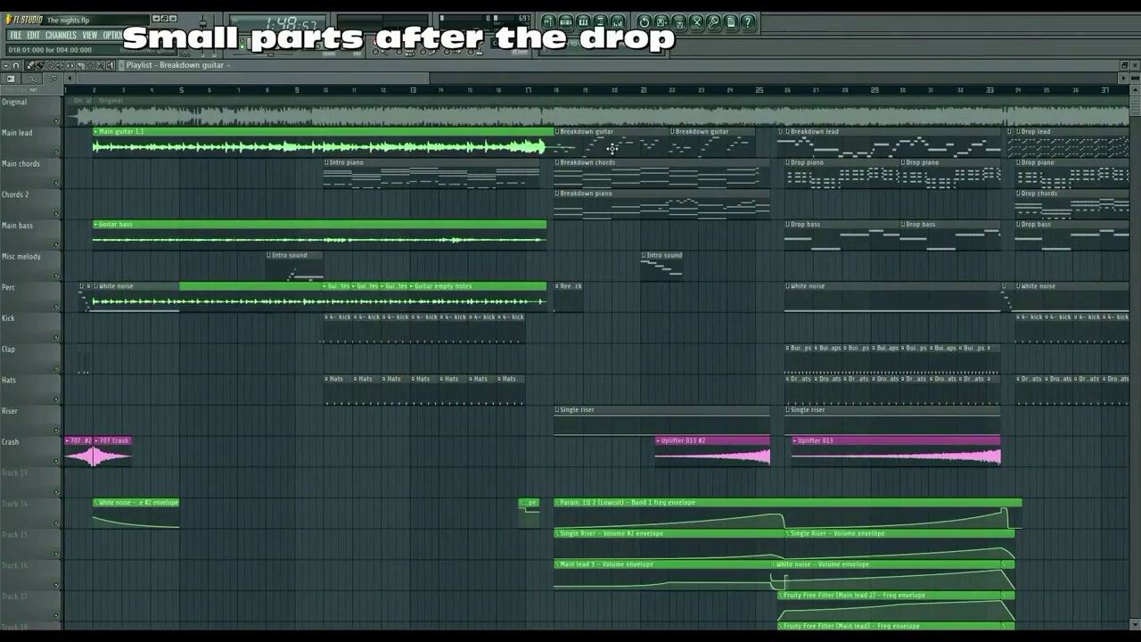
{"action": "left_click_drag", "start_coordinate": [438, 73], "coordinate": [779, 76]}
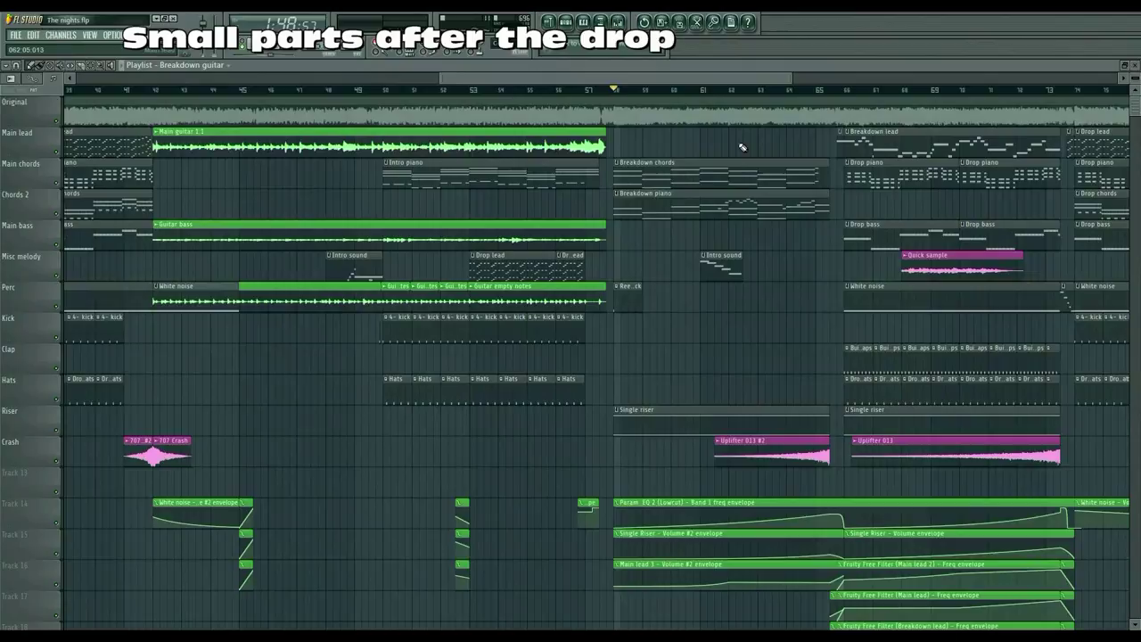
Step: Play the second breakdown's Intro sound clip from bar 61 and the lead-in to the second buildup before bar 66
{"action": "left_click", "coordinate": [702, 91]}
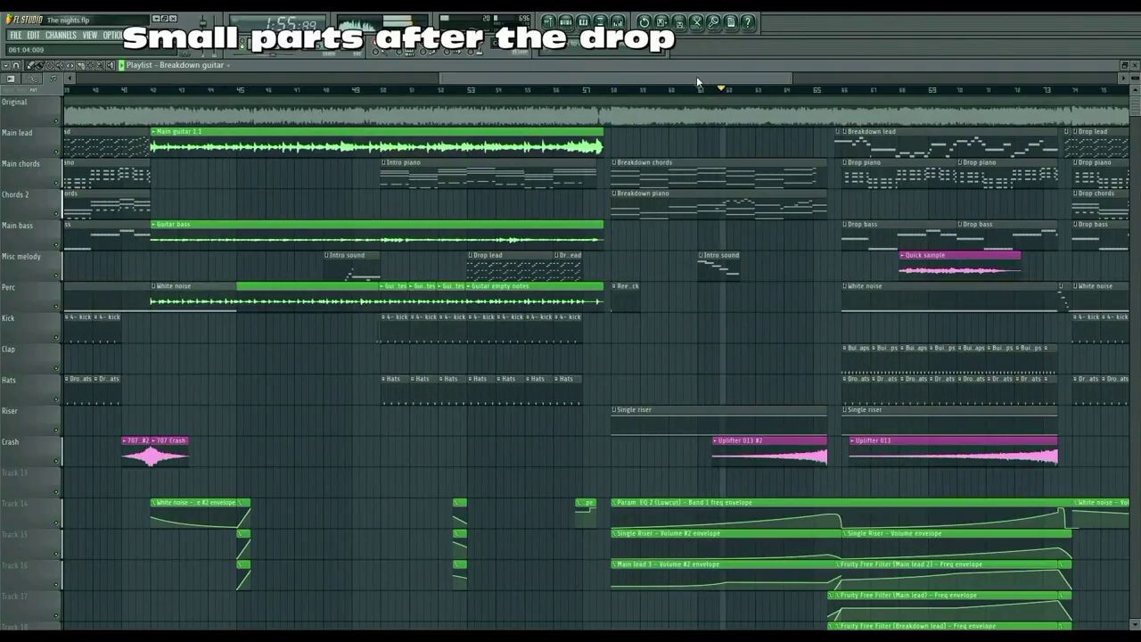
{"action": "left_click_drag", "start_coordinate": [696, 76], "coordinate": [750, 70]}
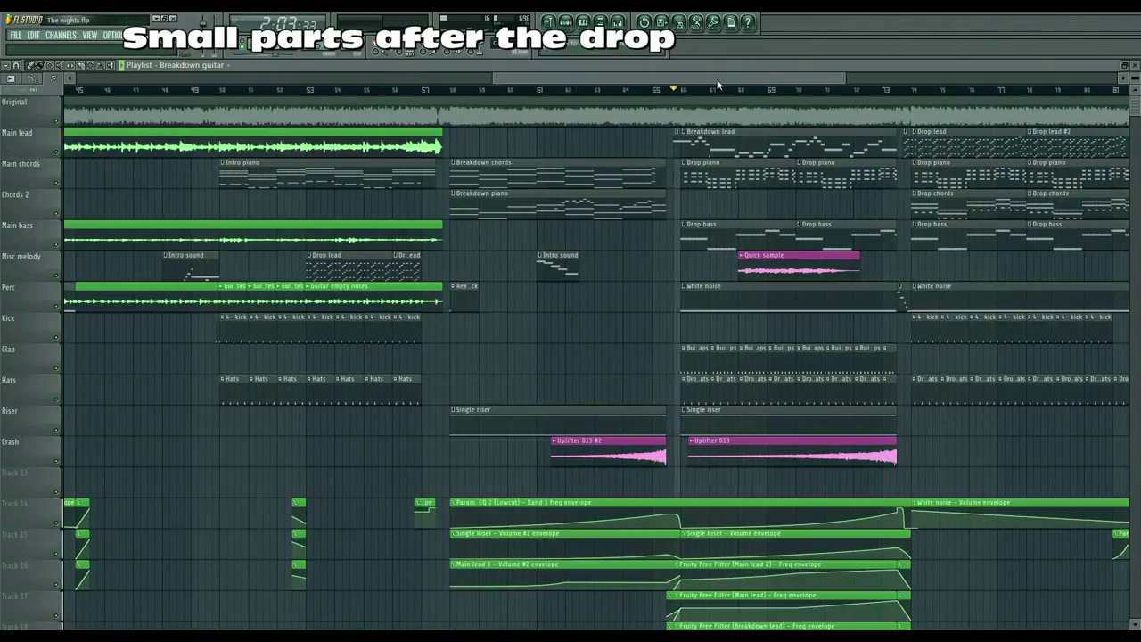
{"action": "left_click_drag", "start_coordinate": [739, 74], "coordinate": [766, 82]}
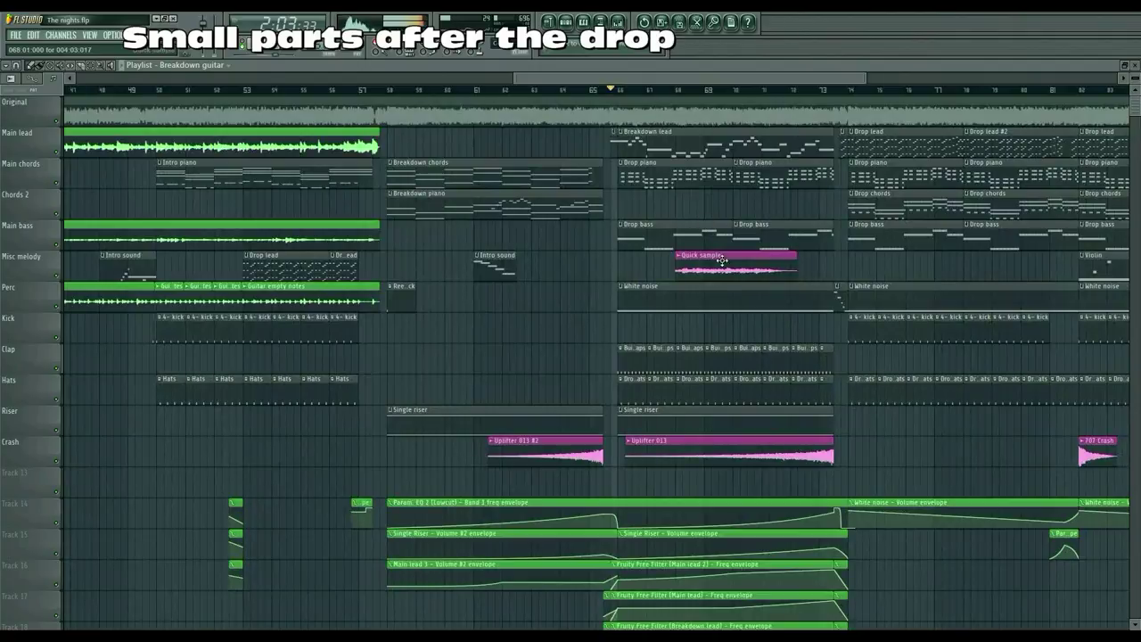
Step: Play the Quick sample clip from bar 68, first with the Misc melody track soloed and again with all tracks on
{"action": "right_click", "coordinate": [56, 276]}
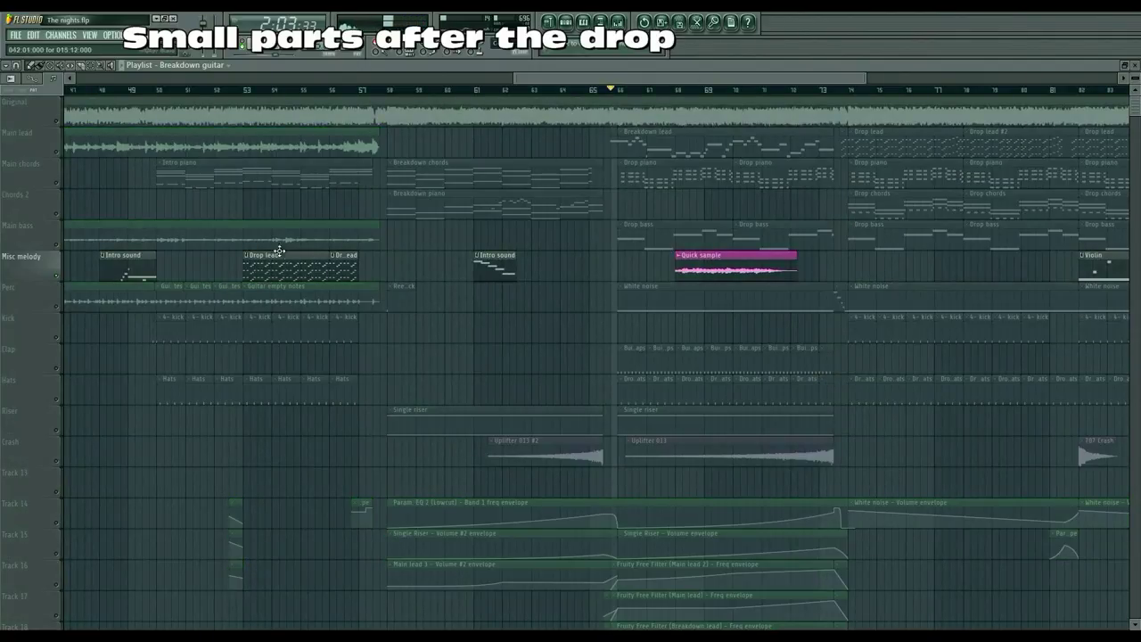
{"action": "left_click", "coordinate": [680, 90]}
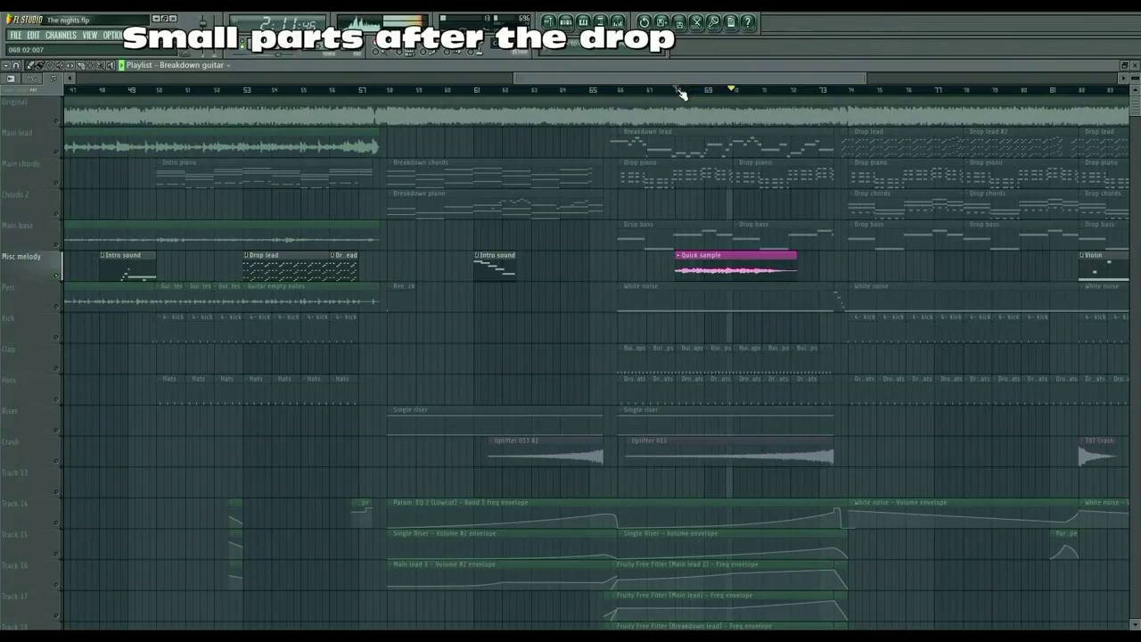
{"action": "key", "text": "space"}
{"action": "right_click", "coordinate": [60, 282]}
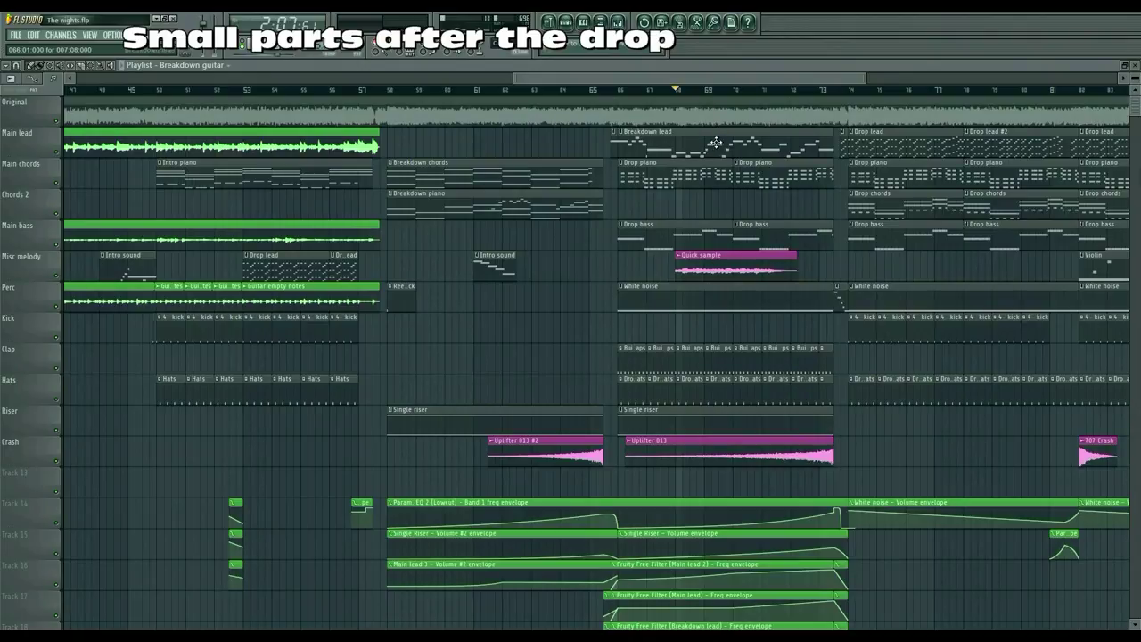
{"action": "key", "text": "space"}
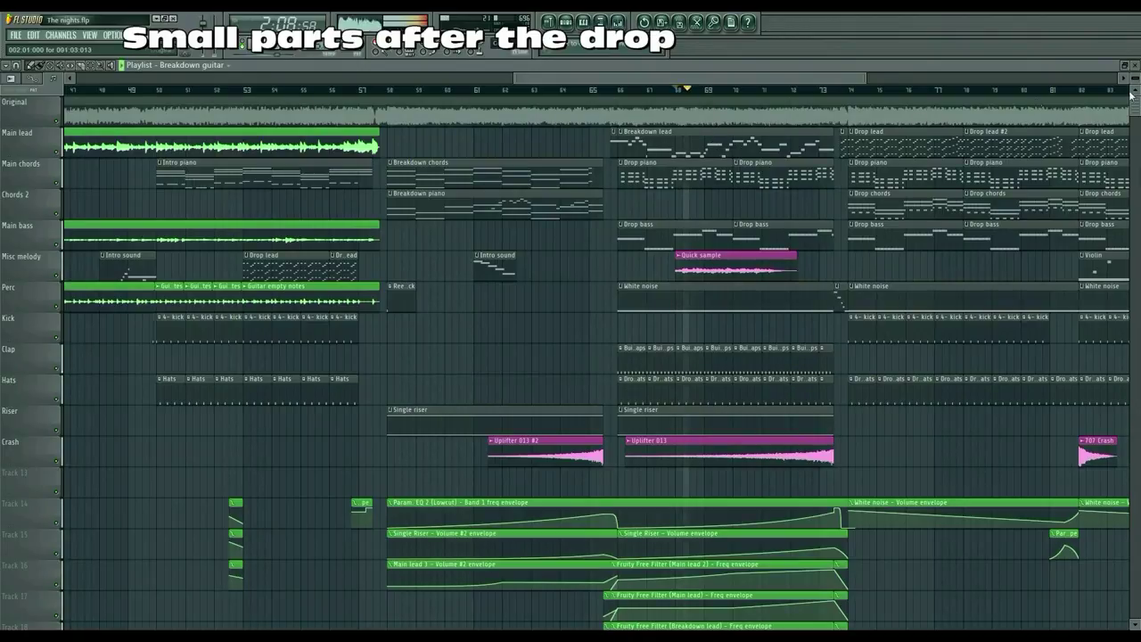
Step: Stop playback and examine the second buildup's filter and volume automation clips on Tracks 14 to 20, then select the Quick sample clip
{"action": "key", "text": "space"}
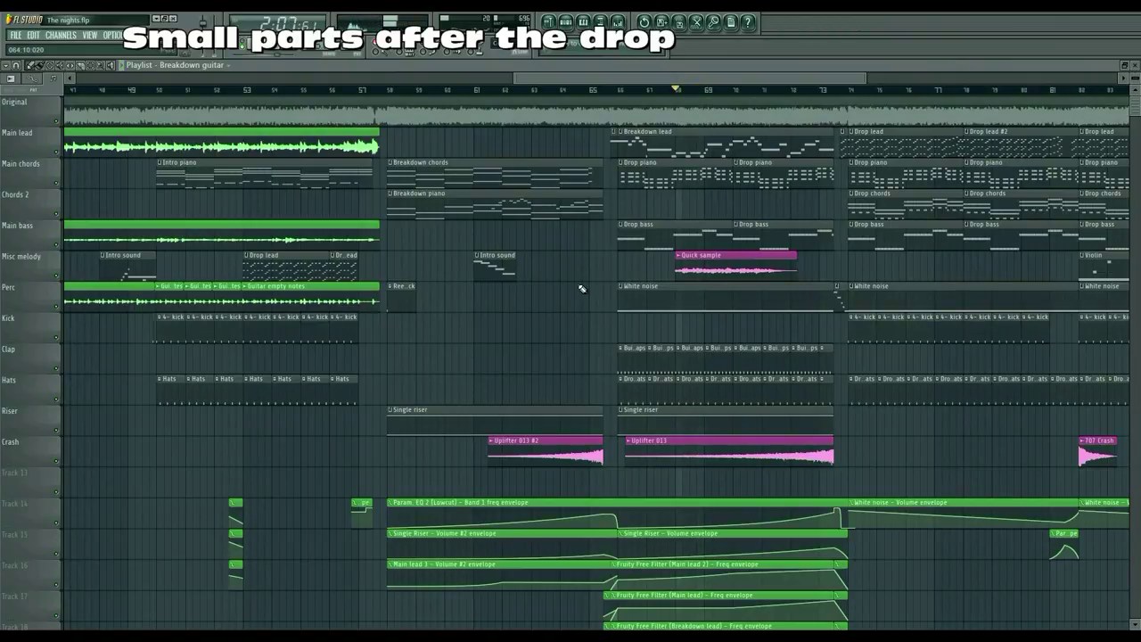
{"action": "scroll", "coordinate": [582, 288], "scroll_direction": "down", "scroll_amount": 4}
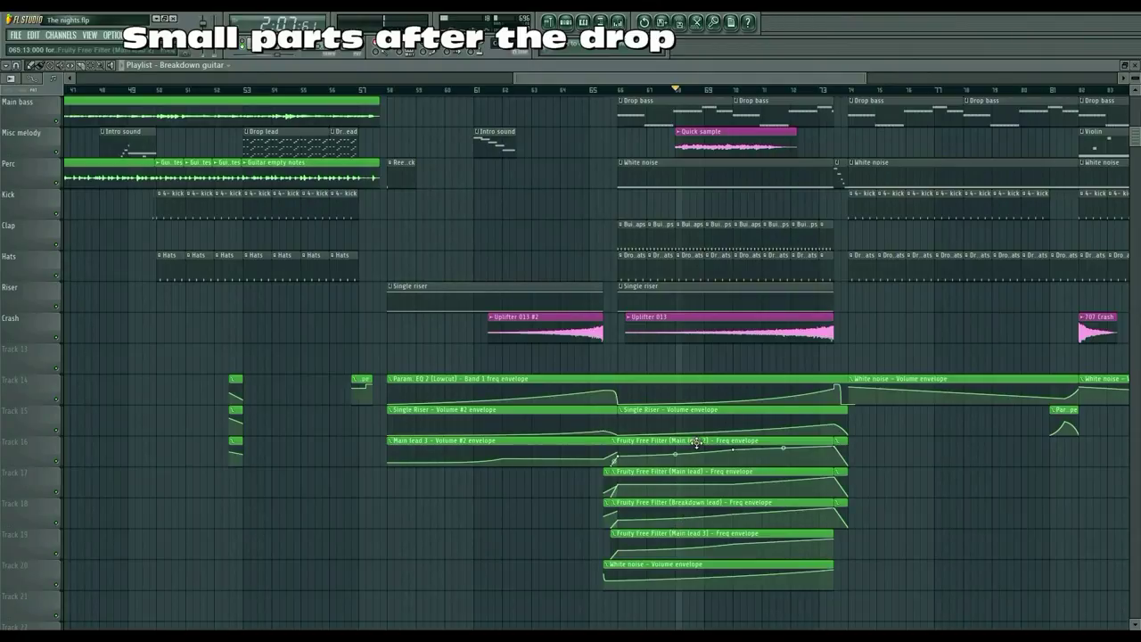
{"action": "scroll", "coordinate": [879, 425], "scroll_direction": "up", "scroll_amount": 4}
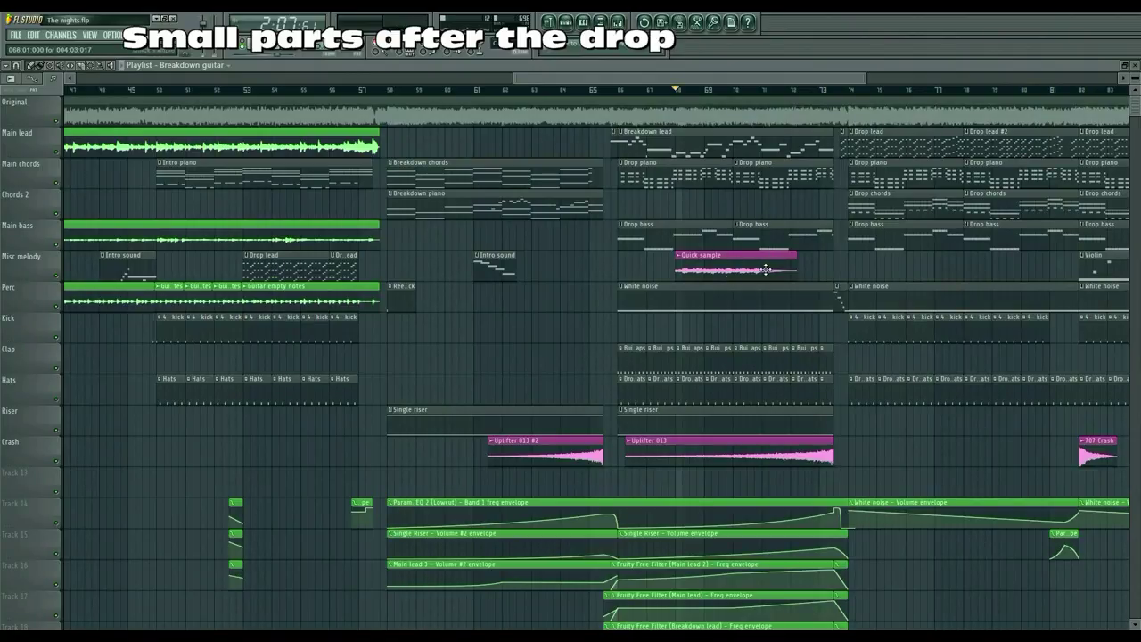
{"action": "left_click", "coordinate": [694, 265]}
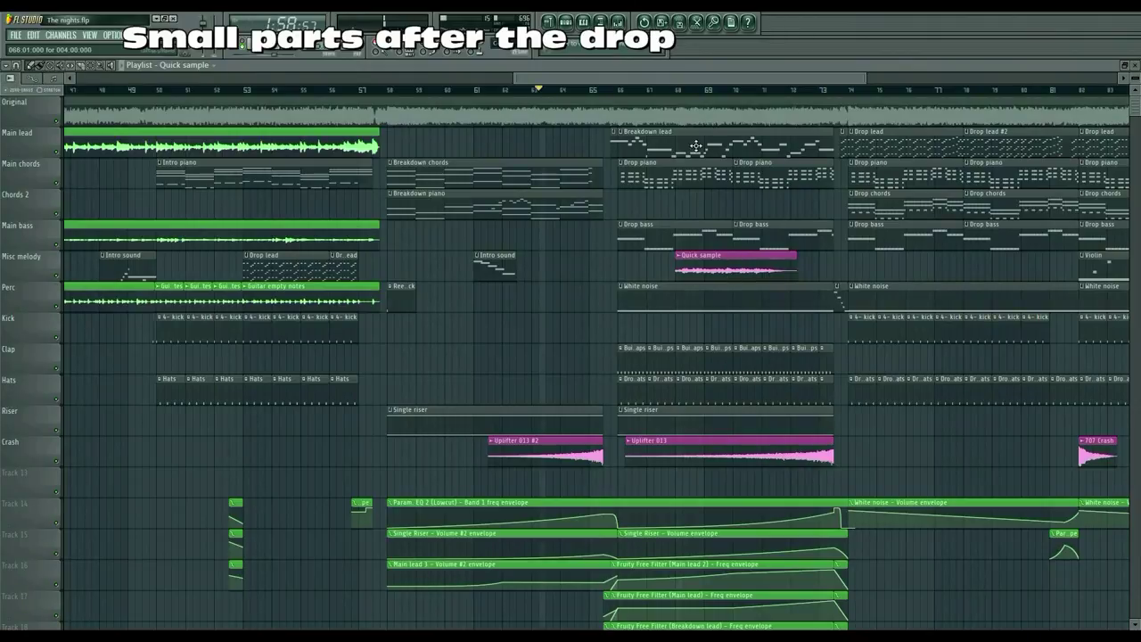
Step: Inspect and play the second drop's Drop lead #2 clip in the Main lead piano roll, then return to the playlist
{"action": "left_click_drag", "start_coordinate": [707, 78], "coordinate": [773, 80]}
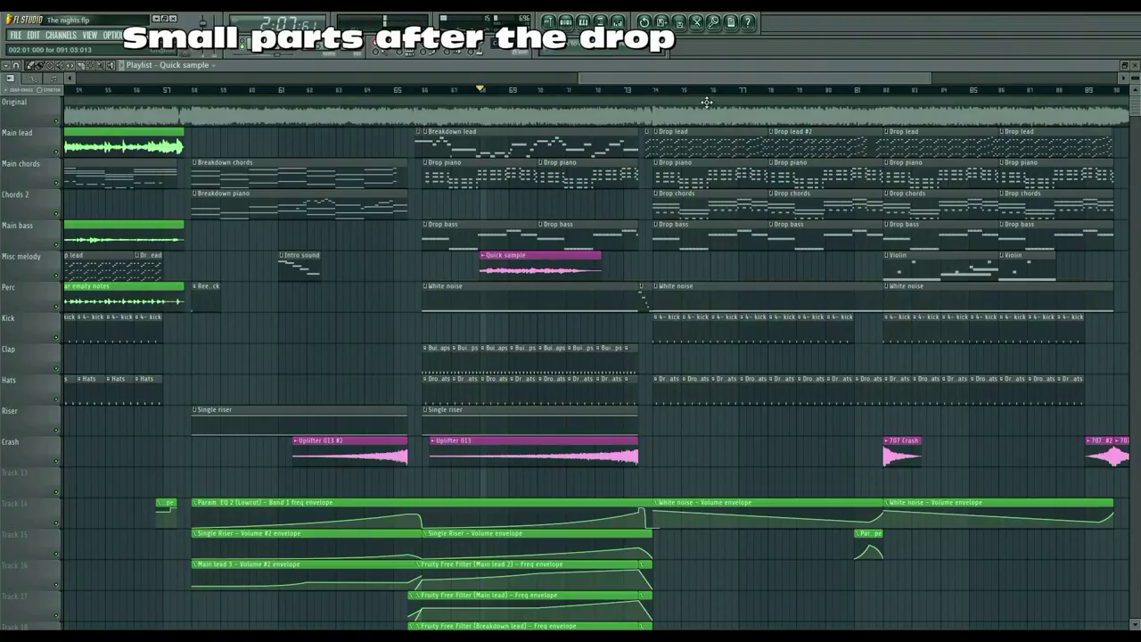
{"action": "left_click_drag", "start_coordinate": [731, 76], "coordinate": [805, 75]}
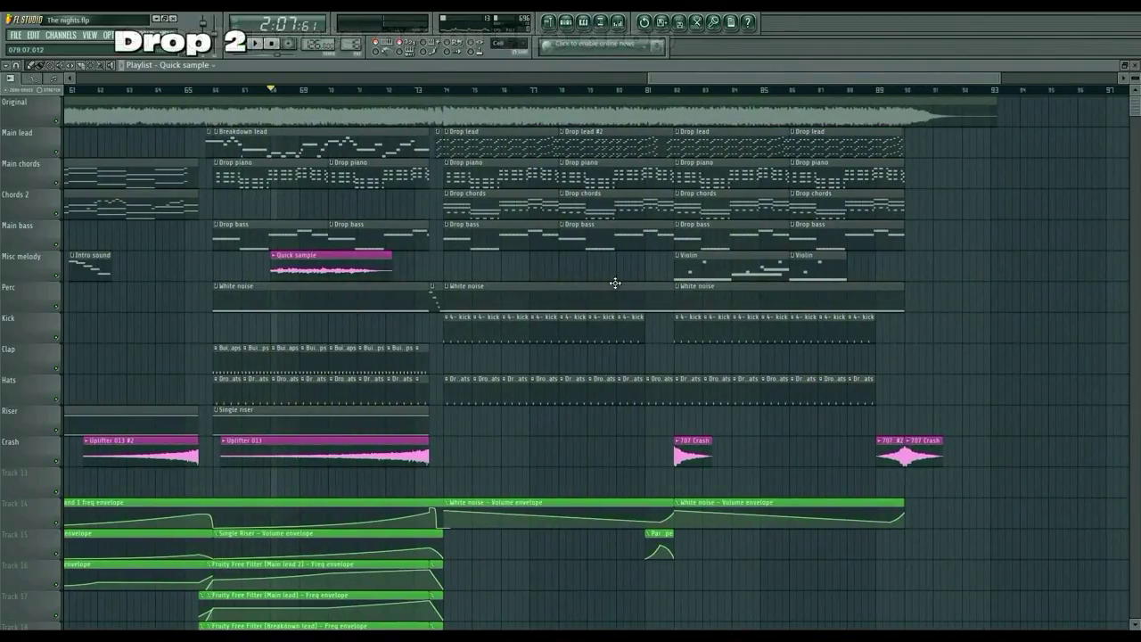
{"action": "left_click", "coordinate": [452, 93]}
{"action": "mouse_move", "coordinate": [448, 92]}
{"action": "left_mouse_down"}
{"action": "mouse_move", "coordinate": [606, 91]}
{"action": "mouse_move", "coordinate": [559, 92]}
{"action": "left_mouse_up"}
{"action": "left_click", "coordinate": [597, 91]}
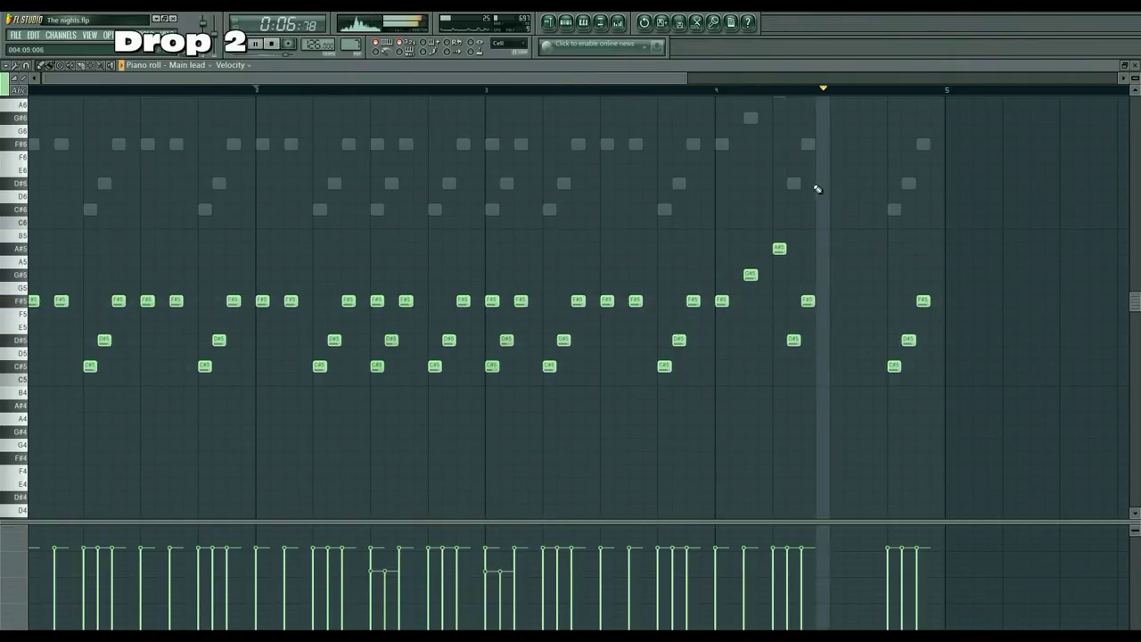
{"action": "key", "text": "space"}
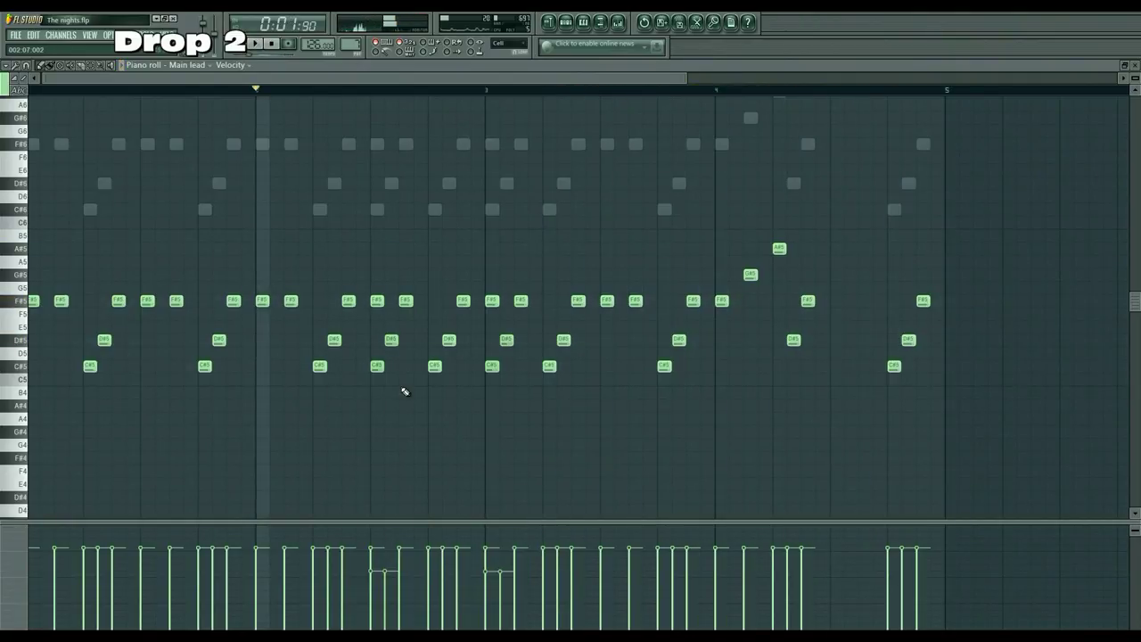
{"action": "left_click", "coordinate": [1137, 66]}
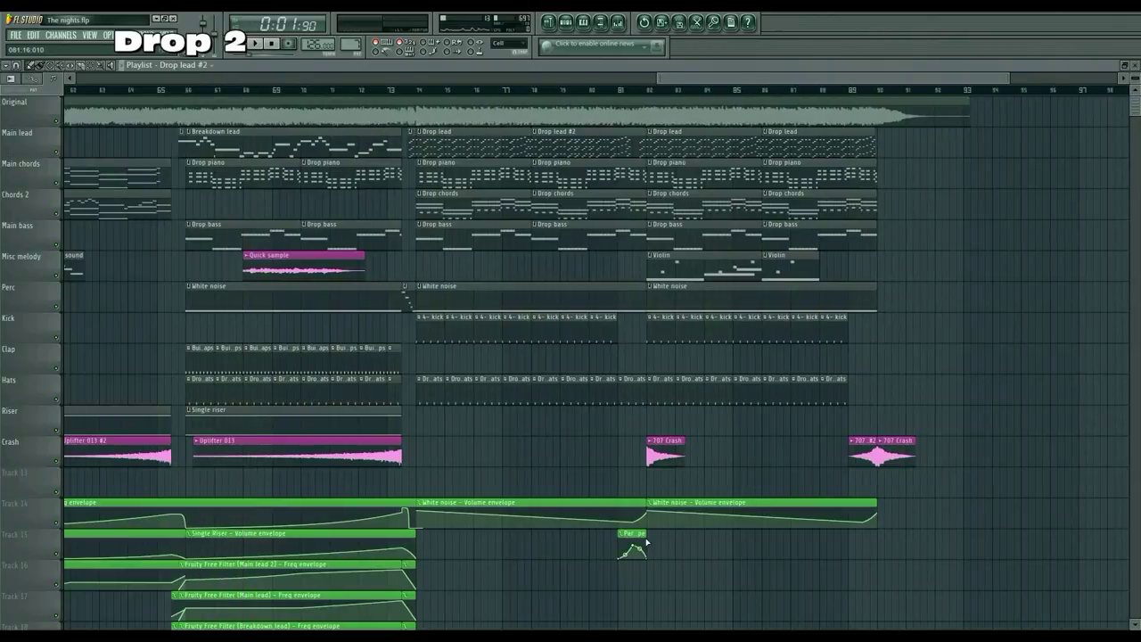
Step: Play the second drop from bar 81, where the Param. EQ 2 (Lowcut) Band 1 freq automation clip sits on Track 15
{"action": "left_click", "coordinate": [633, 534]}
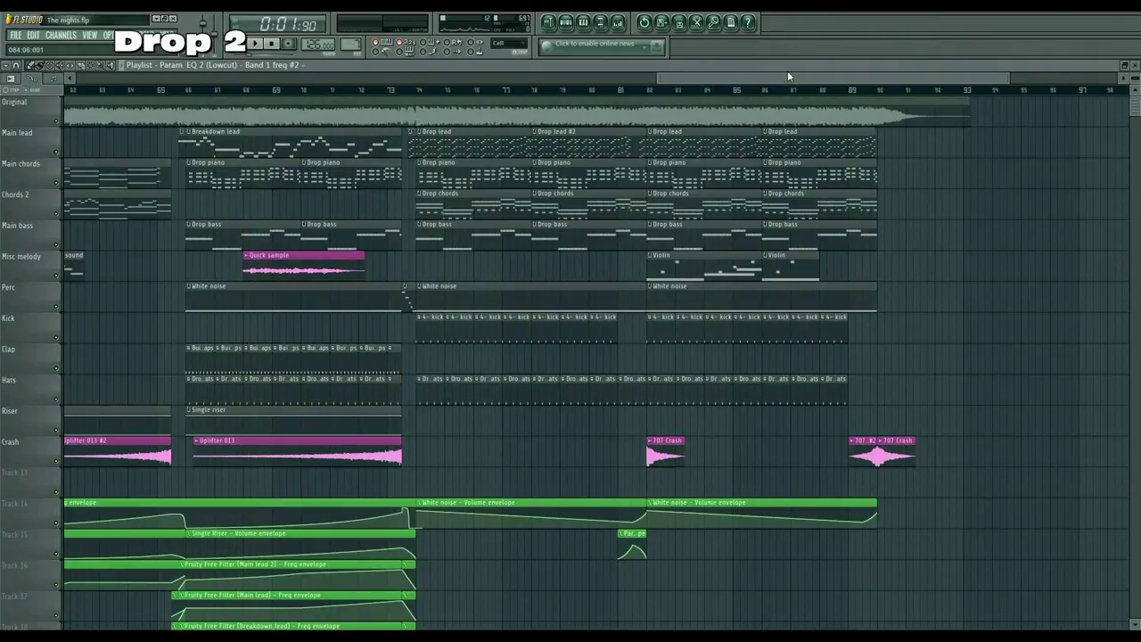
{"action": "left_click", "coordinate": [618, 92]}
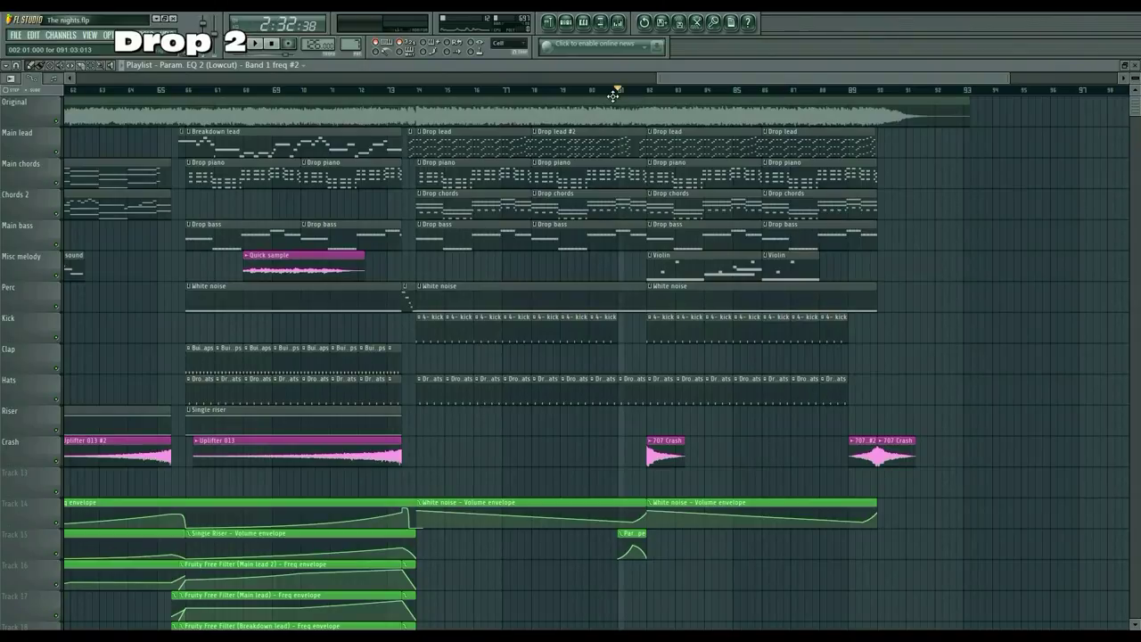
{"action": "key", "text": "space"}
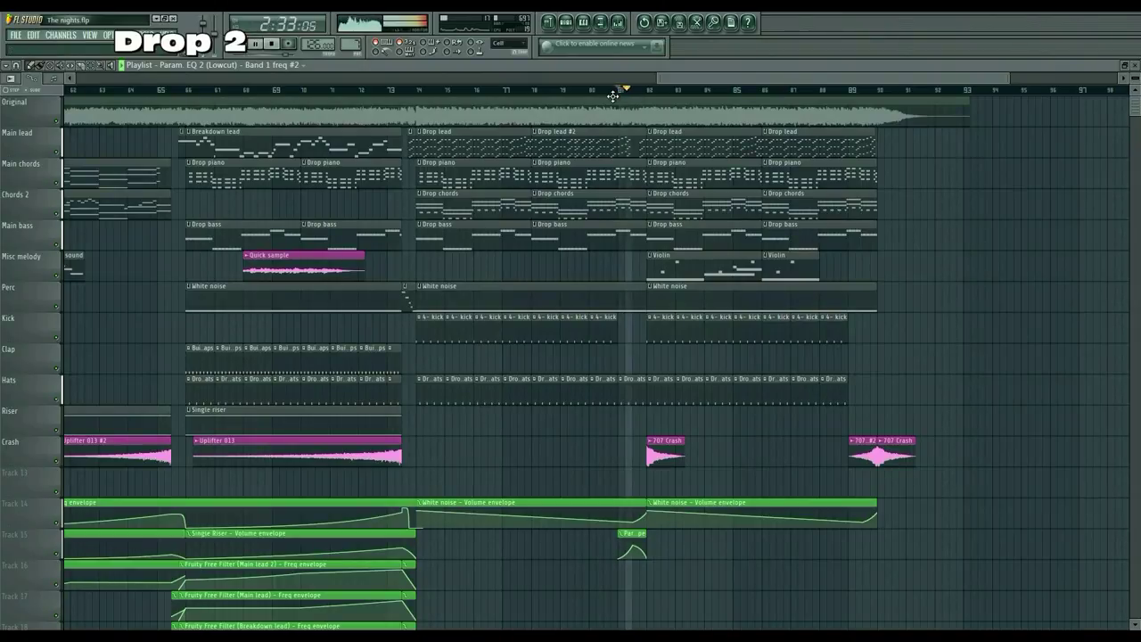
{"action": "key", "text": "space"}
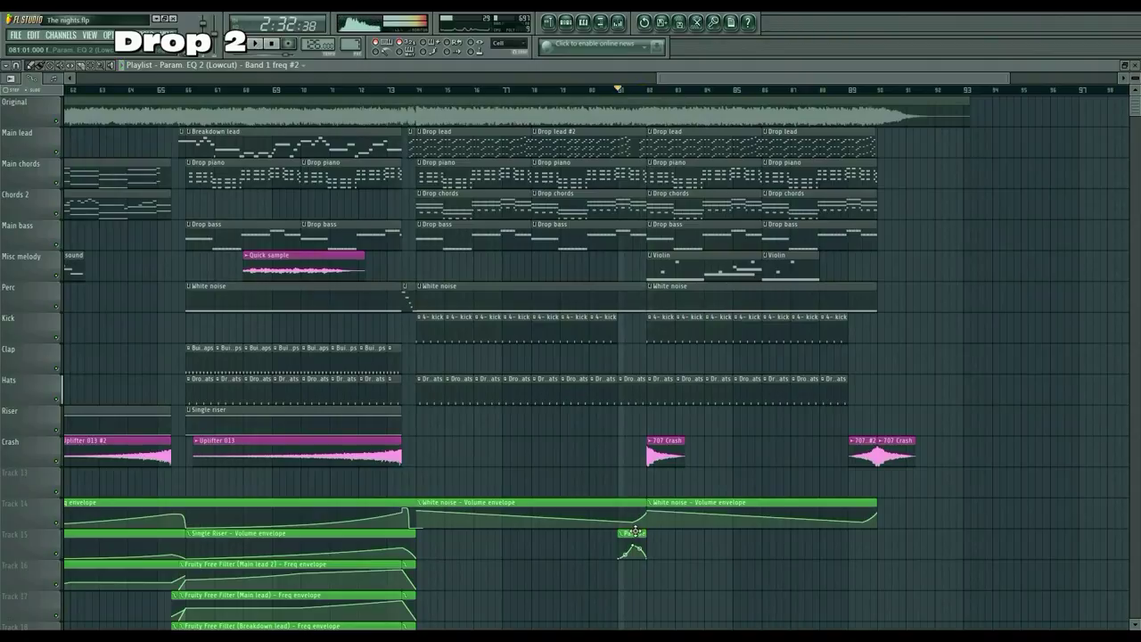
{"action": "mouse_move", "coordinate": [634, 534]}
{"action": "left_mouse_down"}
{"action": "mouse_move", "coordinate": [662, 539]}
{"action": "mouse_move", "coordinate": [634, 534]}
{"action": "left_mouse_up"}
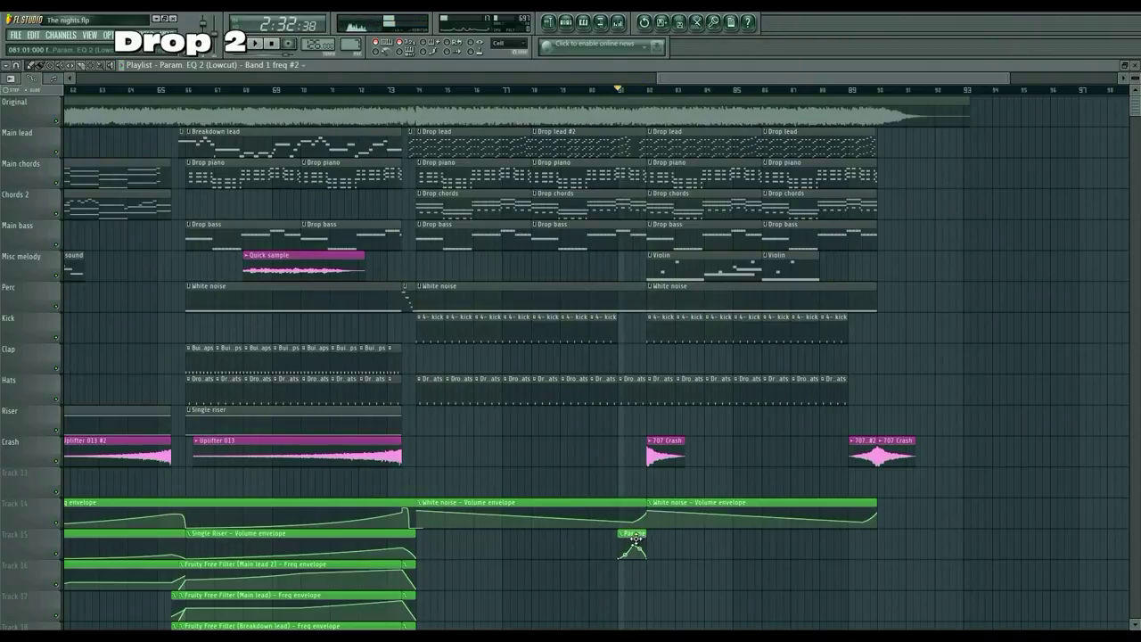
Step: Solo the Misc melody track and play its Violin clips from bar 82
{"action": "right_click", "coordinate": [57, 276]}
{"action": "left_click", "coordinate": [657, 93]}
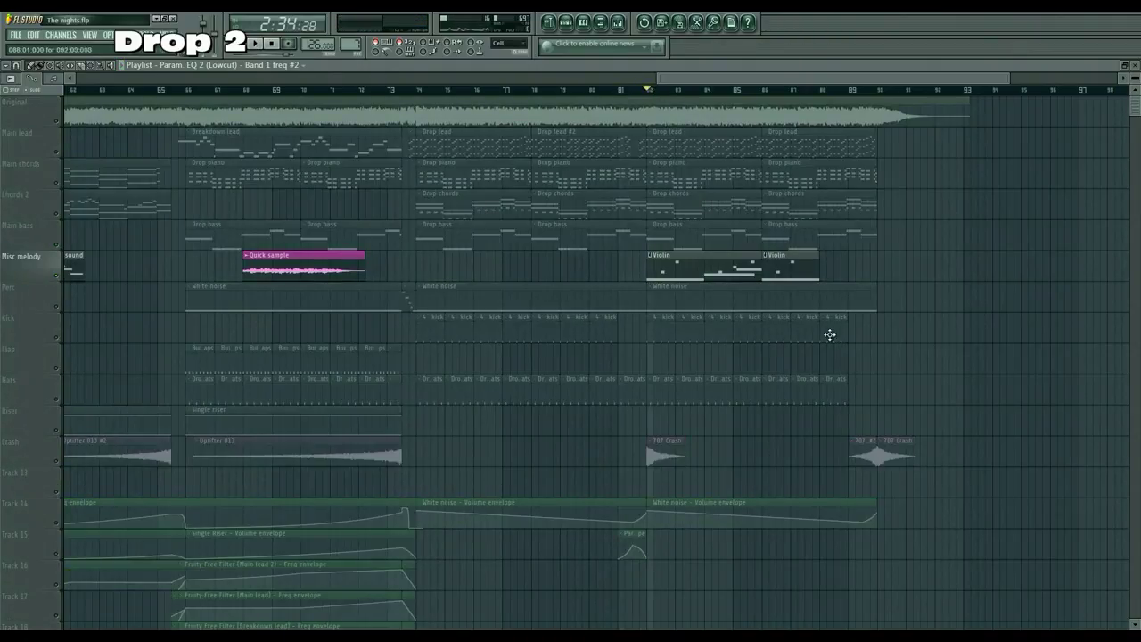
{"action": "key", "text": "space"}
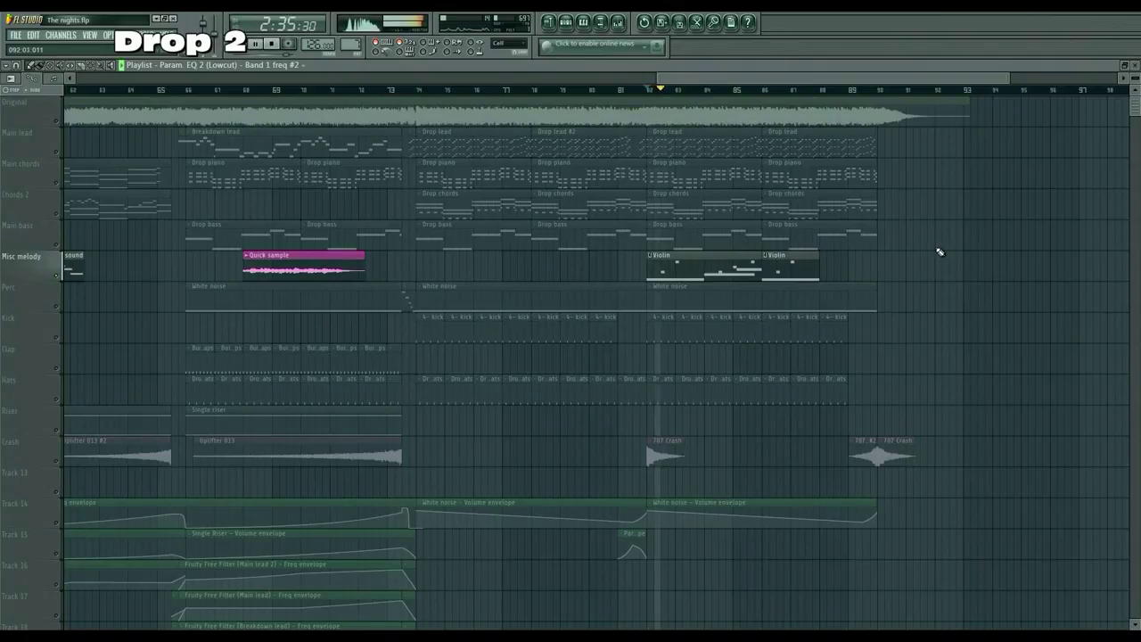
Step: Inspect the Strings Solo channel used for the violin part, stop playback and return to the playlist
{"action": "key", "text": "F5"}
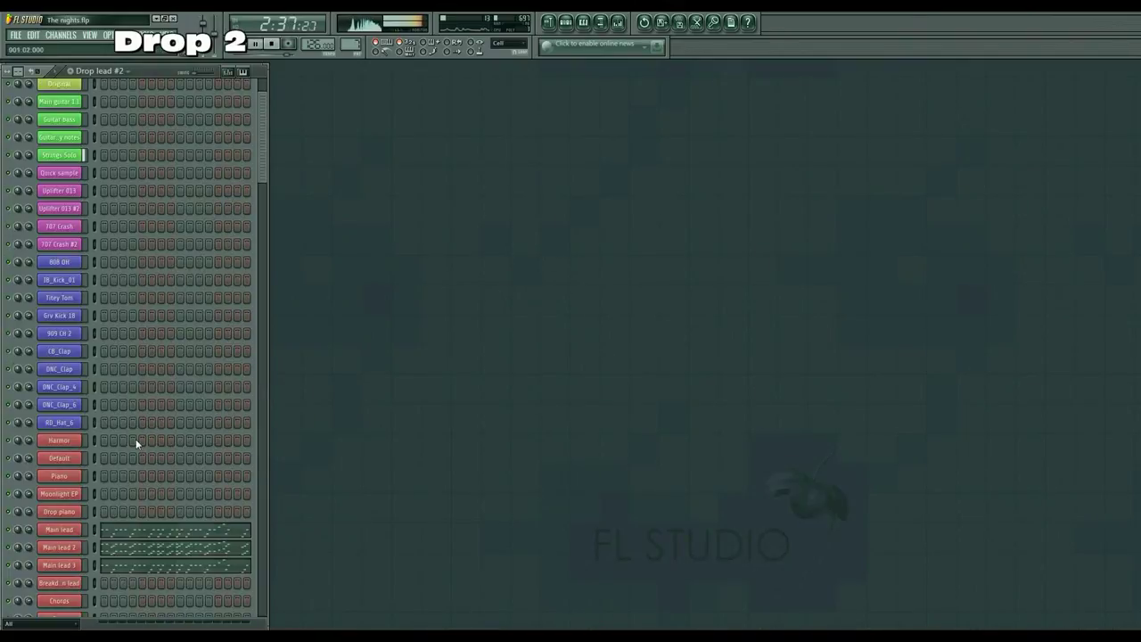
{"action": "left_click", "coordinate": [54, 155]}
{"action": "key", "text": "space"}
{"action": "left_click", "coordinate": [587, 287]}
{"action": "left_click", "coordinate": [506, 74]}
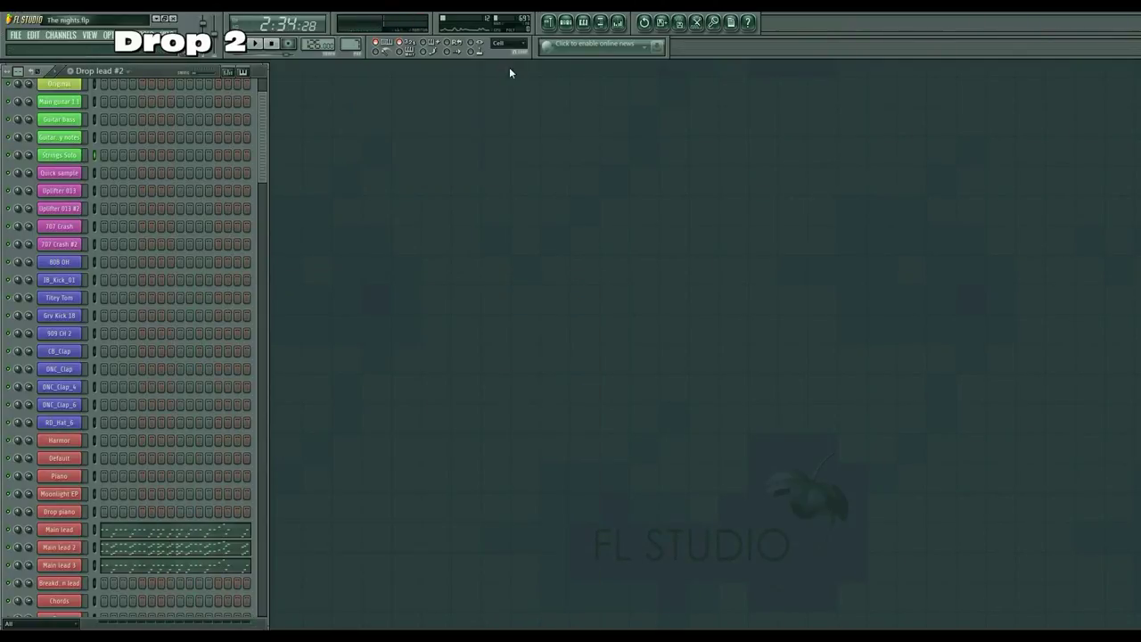
{"action": "left_click", "coordinate": [549, 21]}
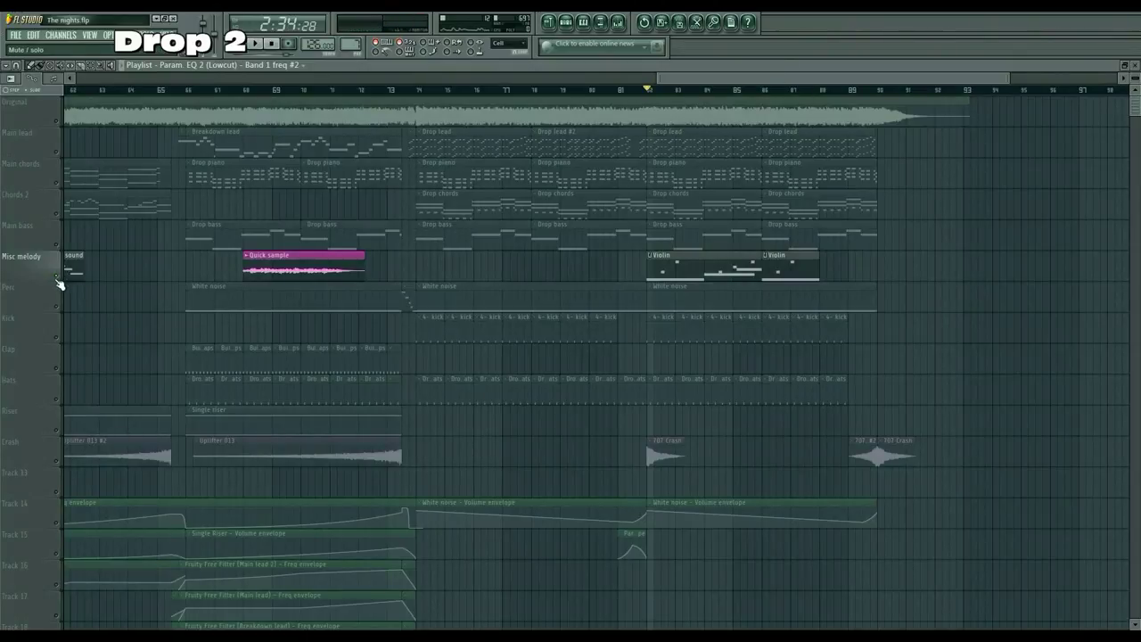
Step: Play the end of the second drop from bar 88 with all tracks on and view the end of the arrangement
{"action": "left_click", "coordinate": [822, 90]}
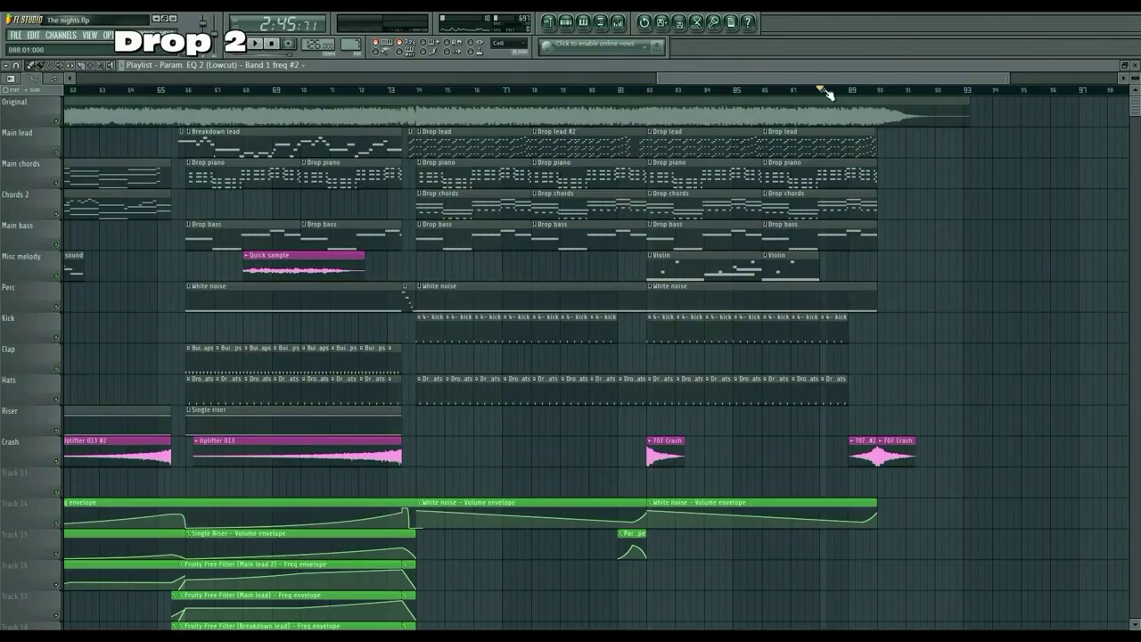
{"action": "key", "text": "space"}
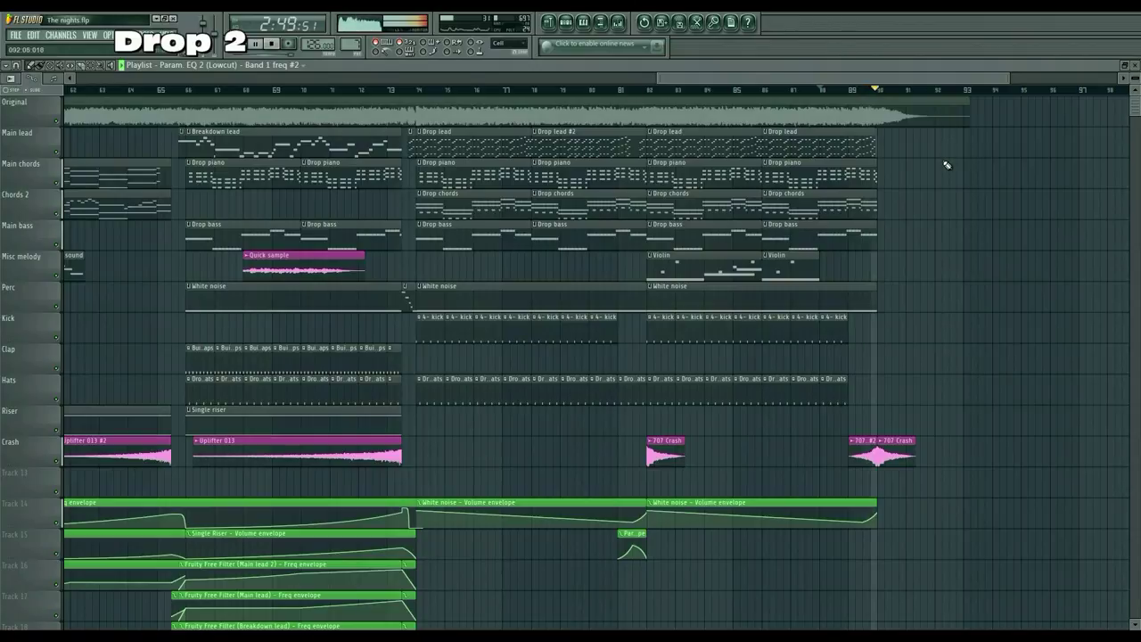
{"action": "key", "text": "space"}
{"action": "left_click_drag", "start_coordinate": [1010, 74], "coordinate": [1075, 79]}
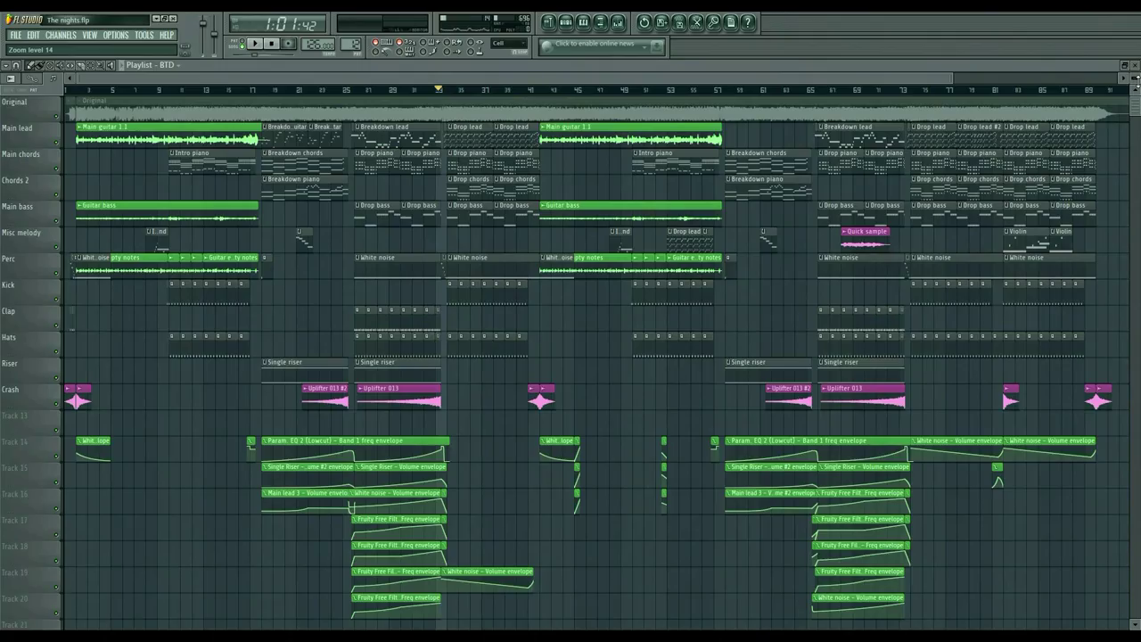